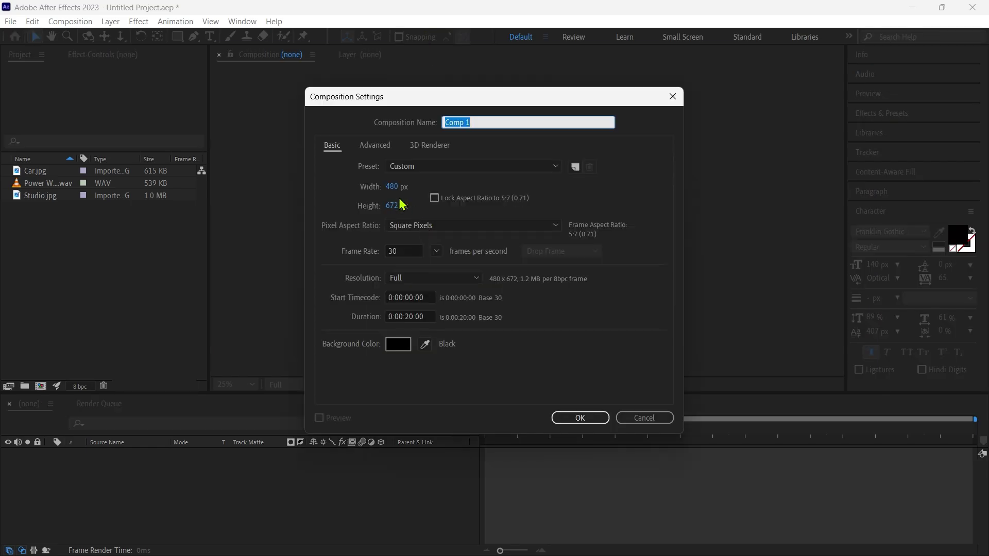
- Create the composition at 1920×1080 with a 0:00:03:00 duration
left_click(393, 189)
type("1920")
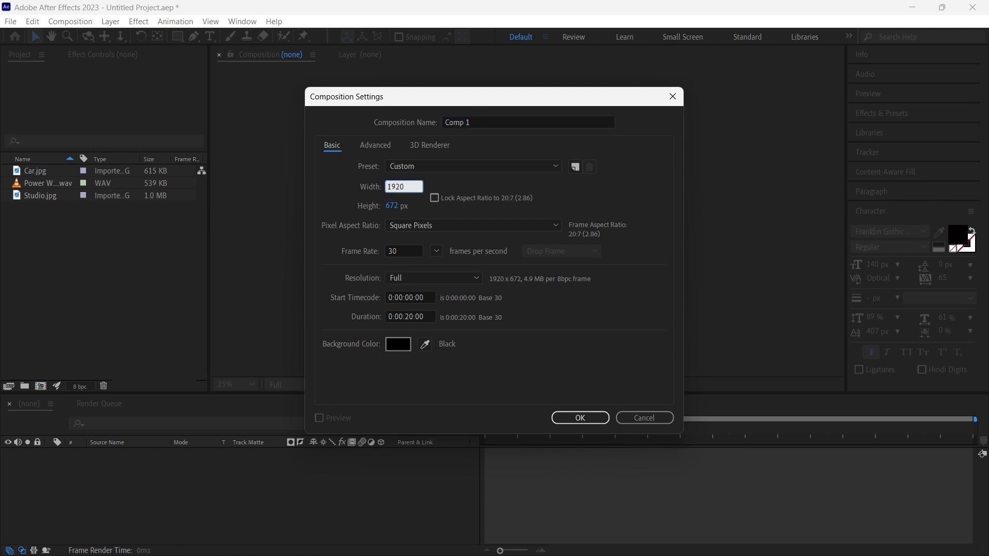
left_click(390, 206)
type("1080")
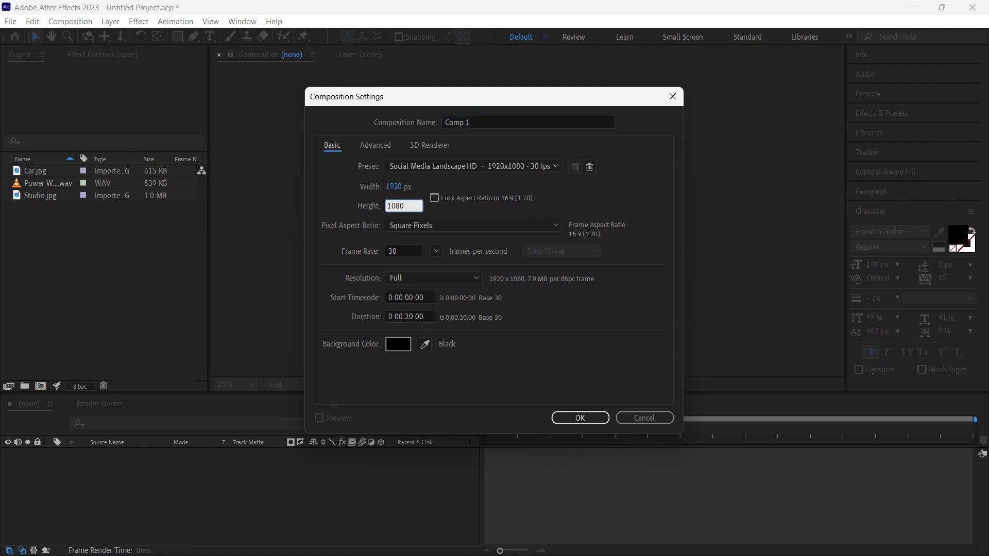
left_click_drag(411, 314, 407, 321)
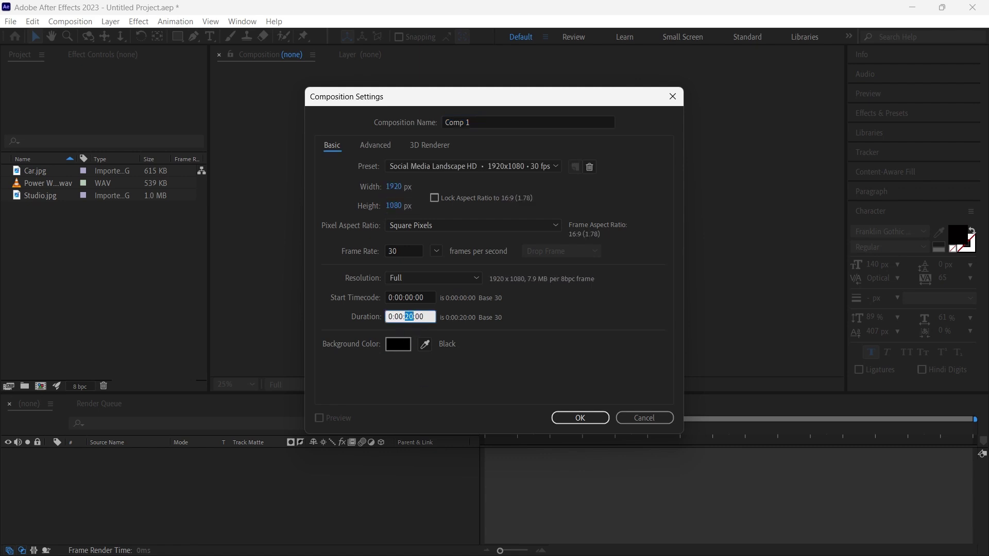
type("03")
left_click(591, 421)
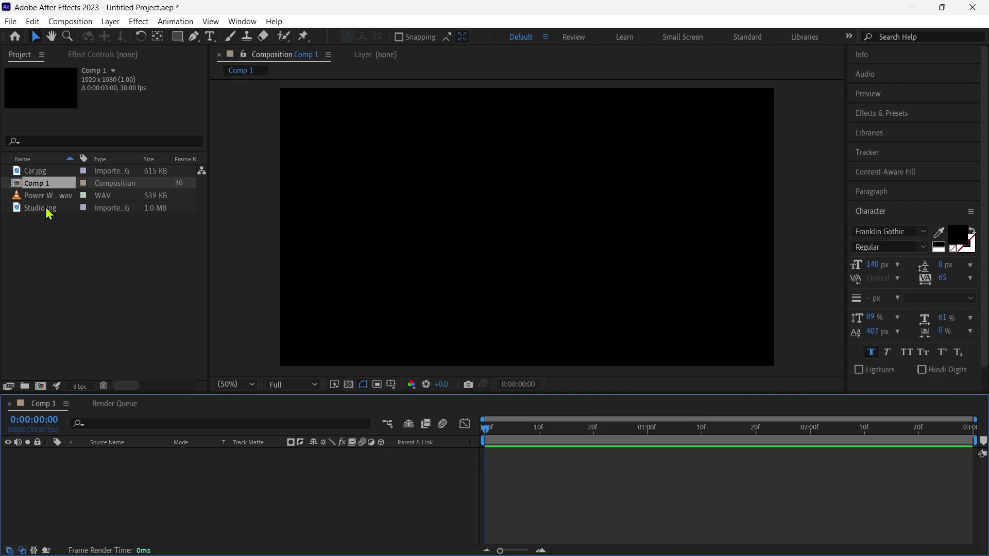
- Add Car.jpg and Studio.jpg to the composition as layers
left_click(46, 209)
left_click(48, 172, "ctrl")
left_click_drag(48, 173, 126, 457)
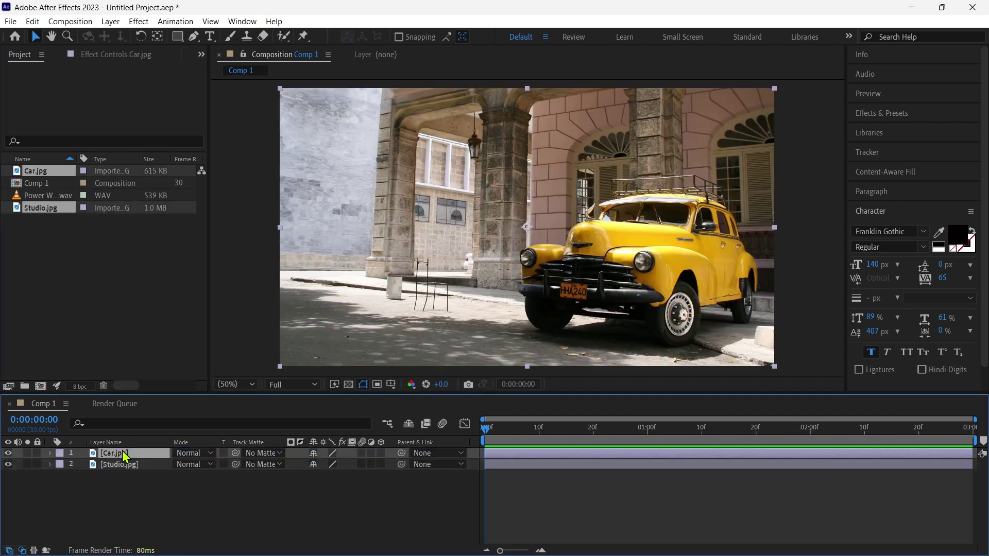
- Pre-compose the car layer as 'Mwdia holder', moving all attributes into the new comp
right_click(151, 460)
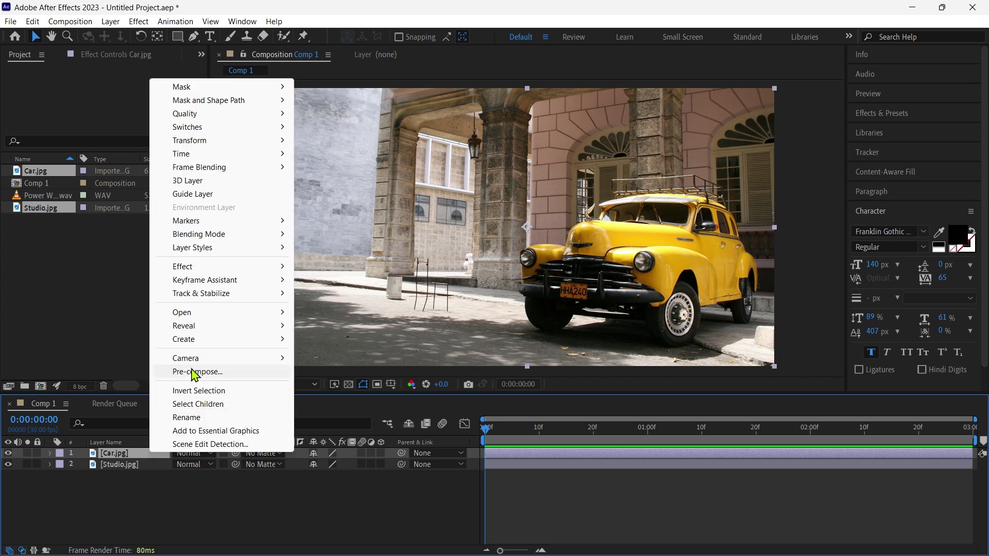
left_click(195, 374)
left_click(385, 276)
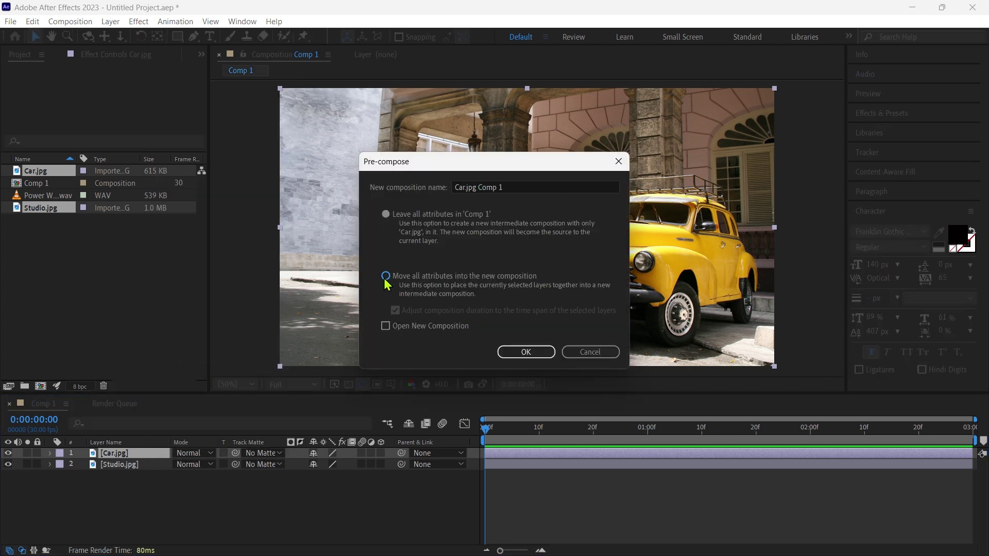
type("M")
left_click(438, 199)
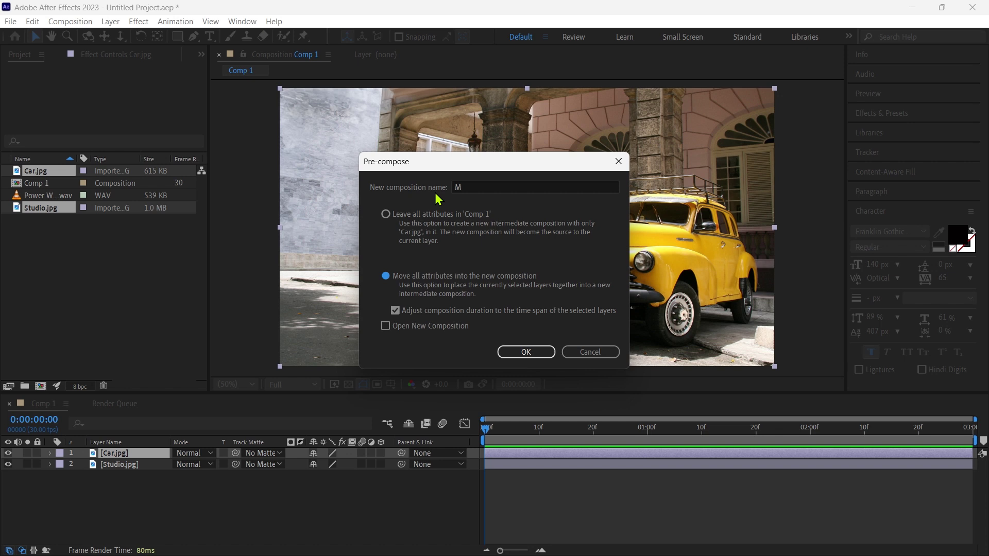
left_click(477, 188)
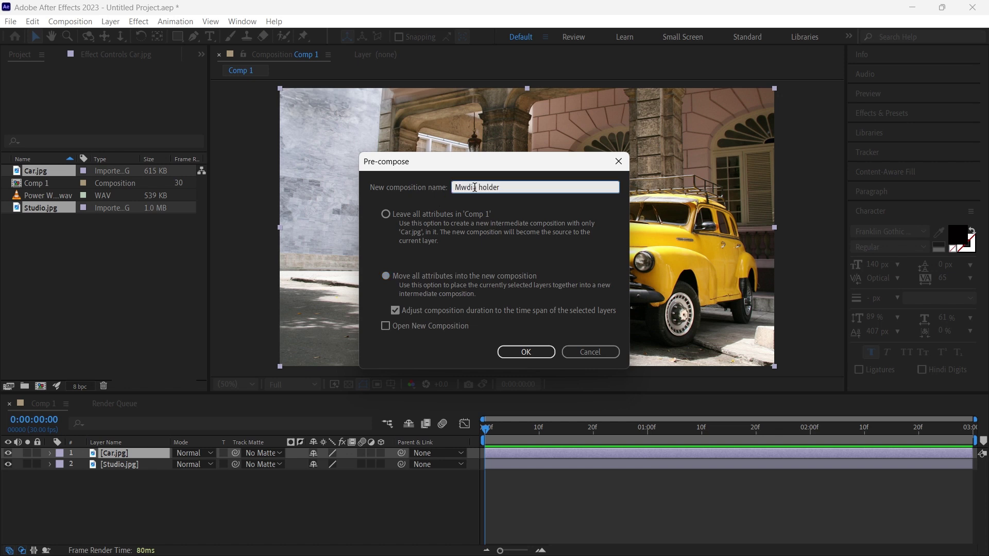
left_click(526, 351)
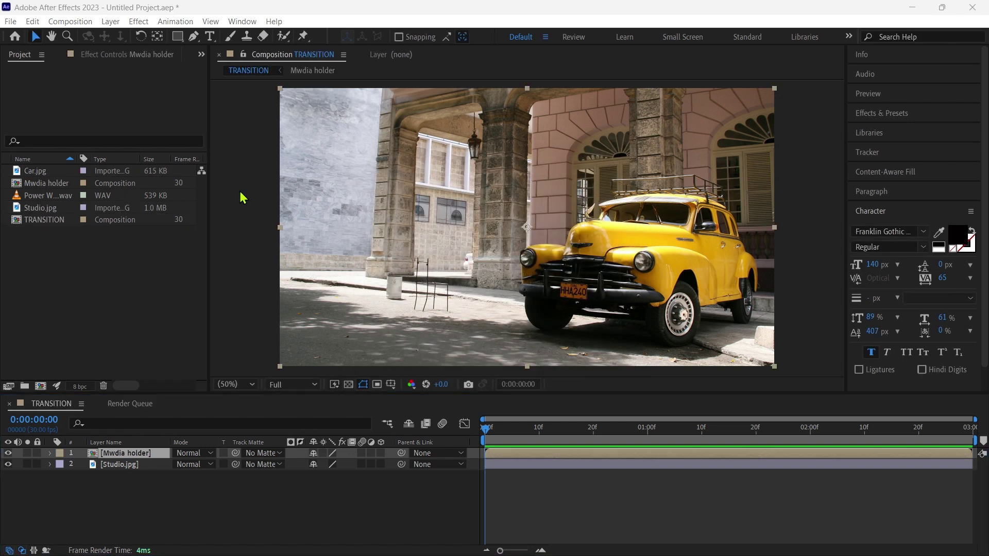
- Duplicate the Mwdia holder comp and rename the copy 'depth map'
left_click(54, 183)
key("ctrl+d")
double_click(45, 195)
right_click(54, 195)
left_click(92, 389)
type("depth map")
key("Return")
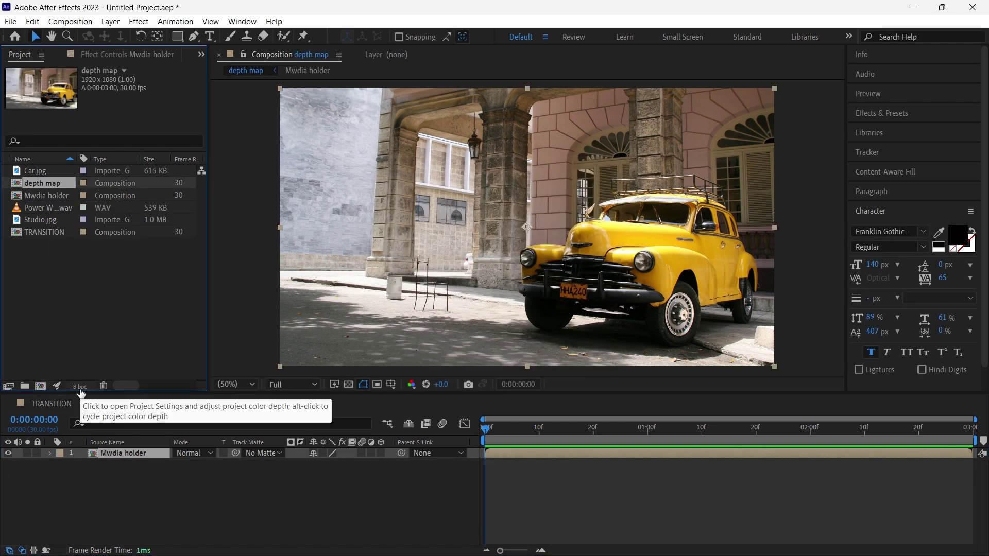
left_click(145, 454)
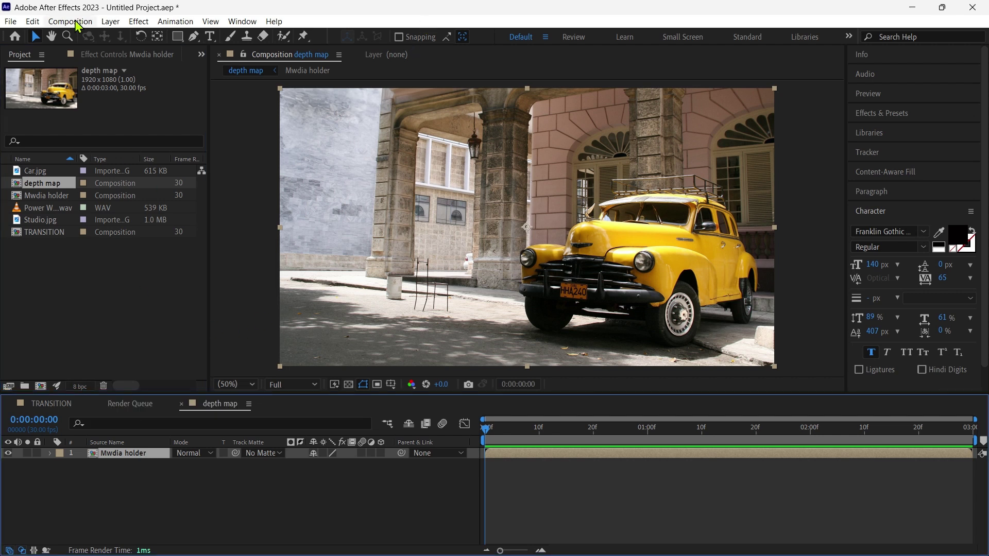
- Queue the current depth map frame to save as a file with Photoshop output
left_click(70, 21)
mouse_move(92, 170)
left_click(316, 177)
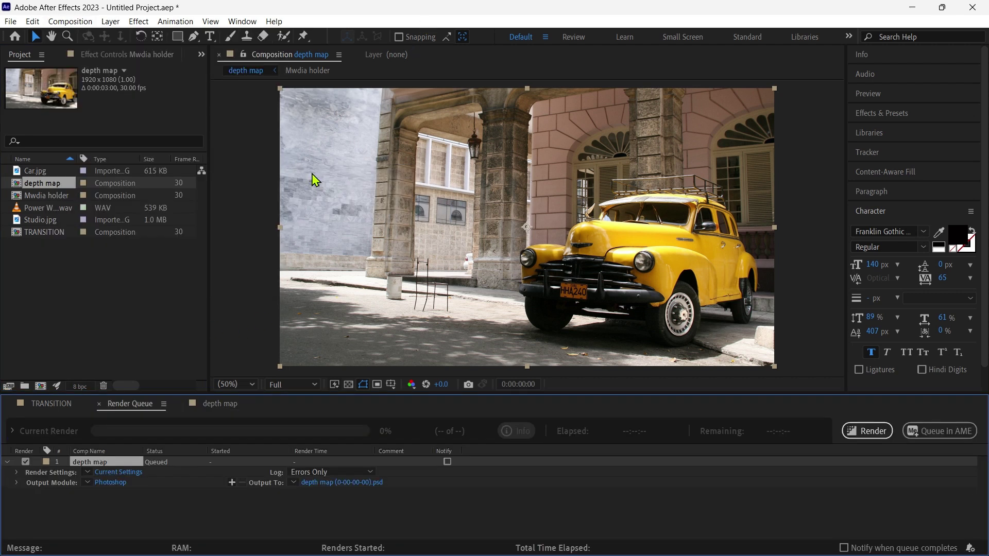
left_click(136, 473)
left_click(600, 431)
left_click(122, 482)
left_click(578, 495)
- Set the frame's output location to a new folder 'one' on drive D
left_click(342, 483)
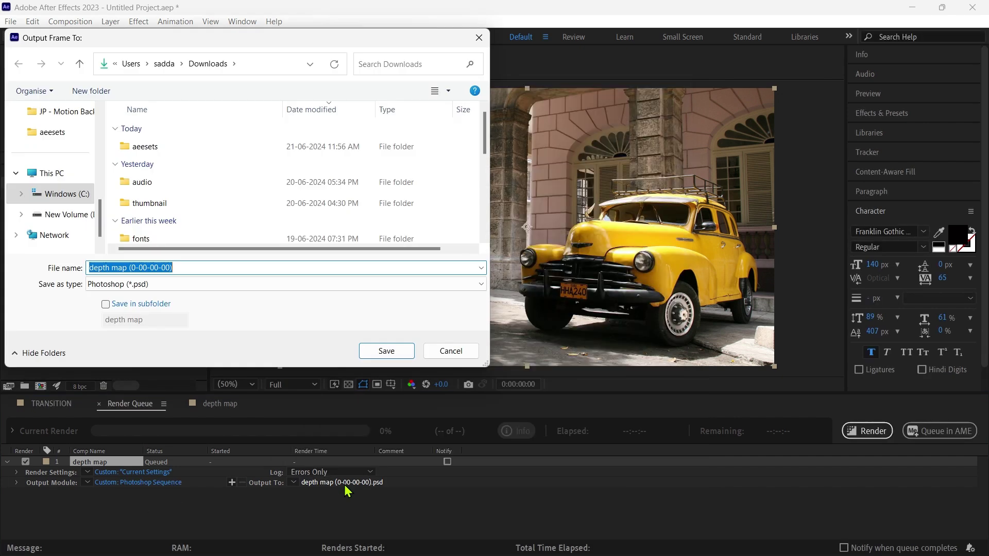
left_click(61, 214)
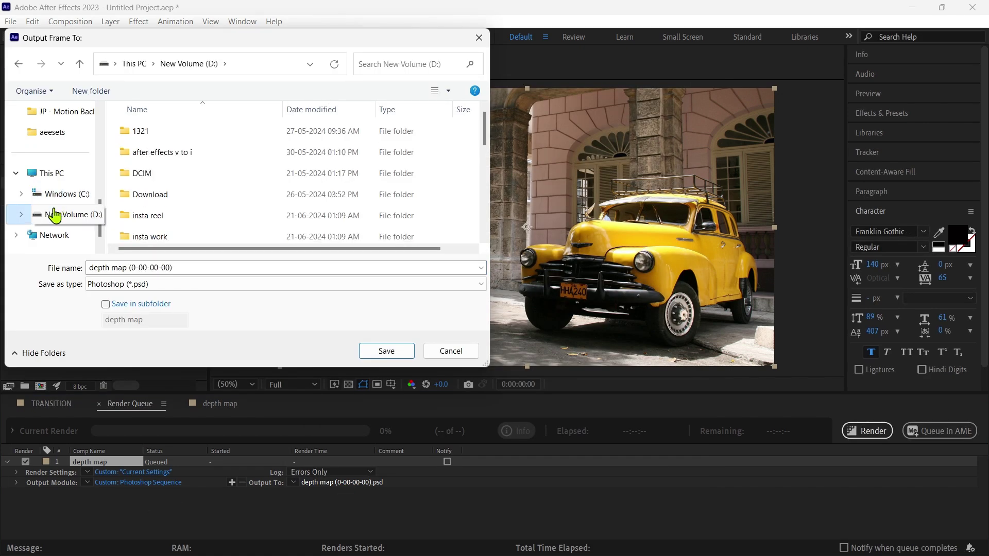
left_click(84, 92)
type("one")
key("Return")
double_click(154, 238)
left_click(387, 351)
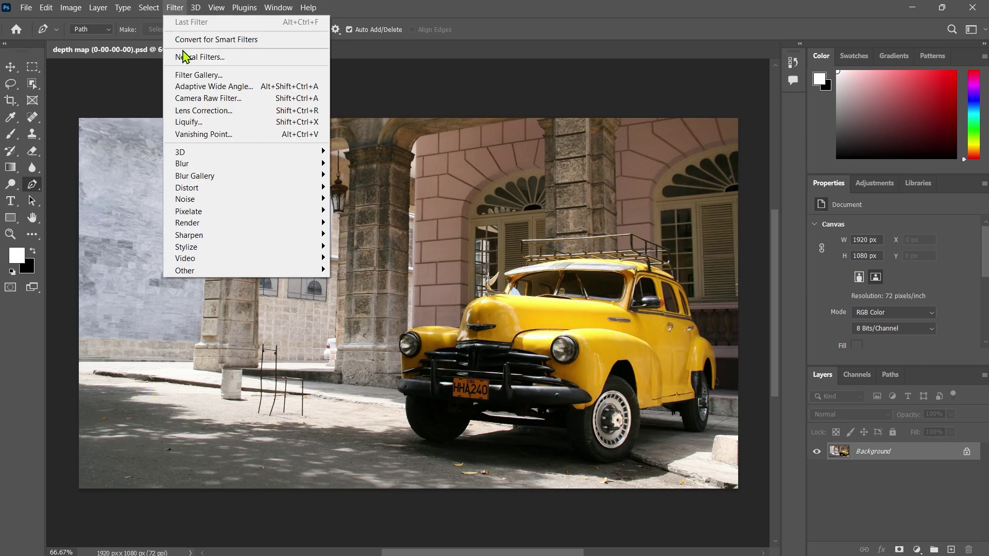
left_click(185, 57)
- Apply the Depth Blur neural filter with Output depth map only
left_click(712, 460)
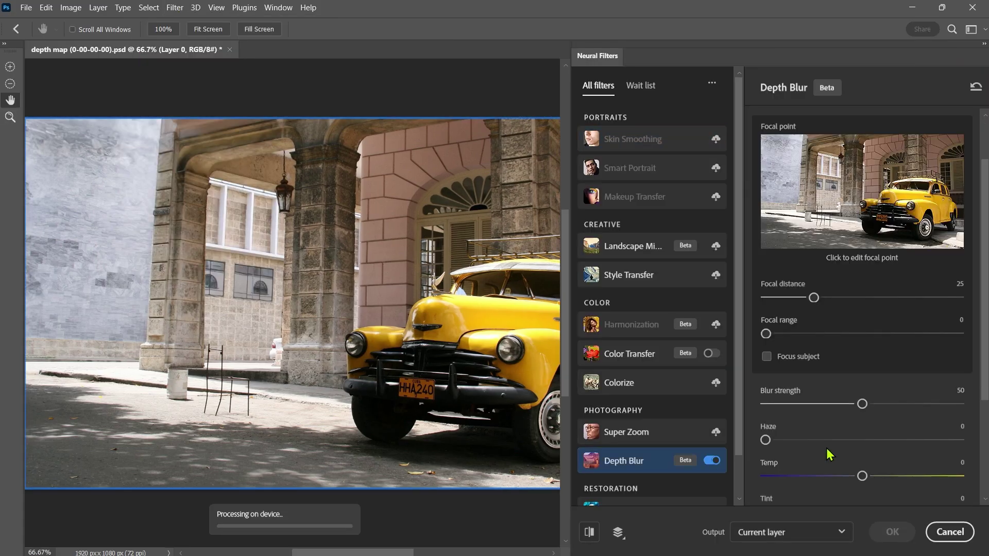
scroll(825, 453, "down", 5)
left_click(766, 421)
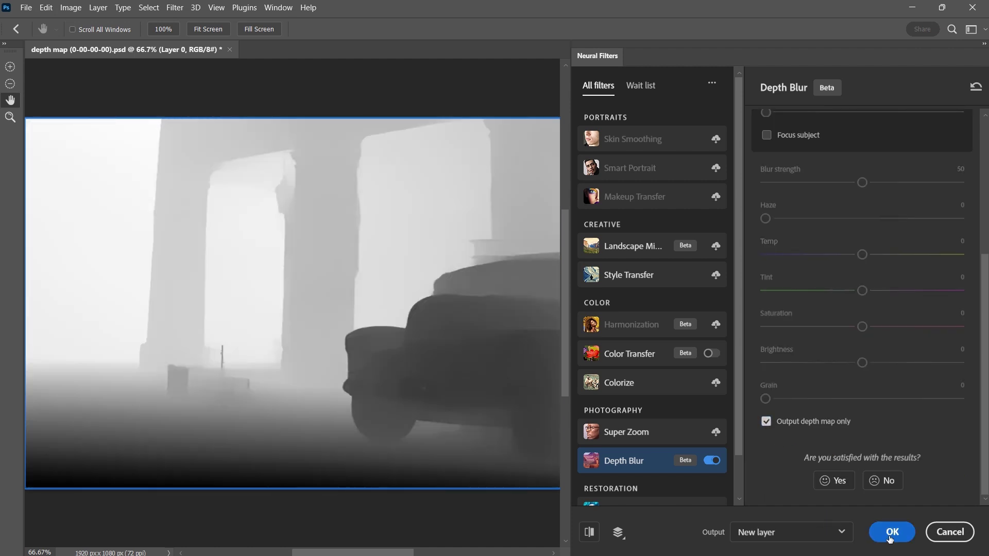
left_click(891, 535)
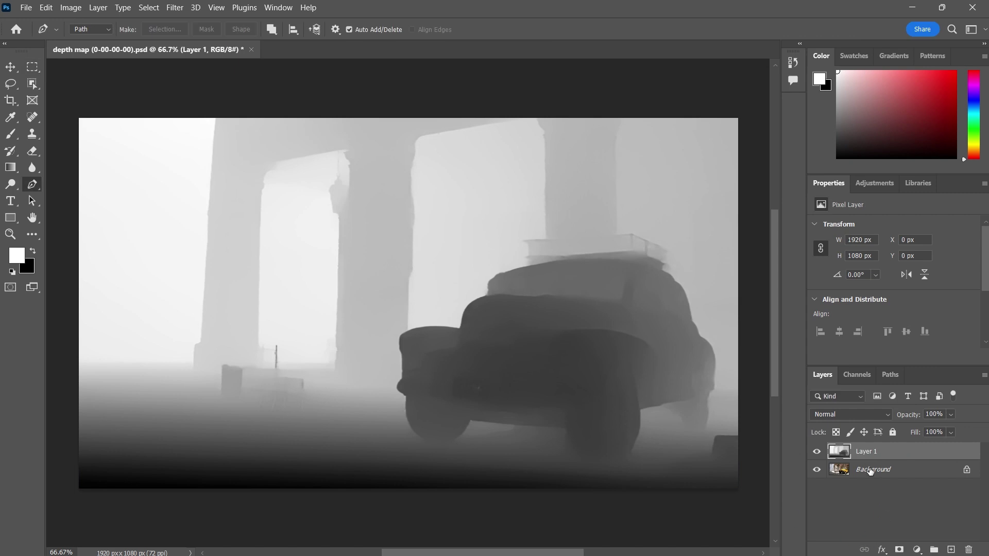
- Delete the Background layer and save the PSD with maximum compatibility
left_click(870, 472)
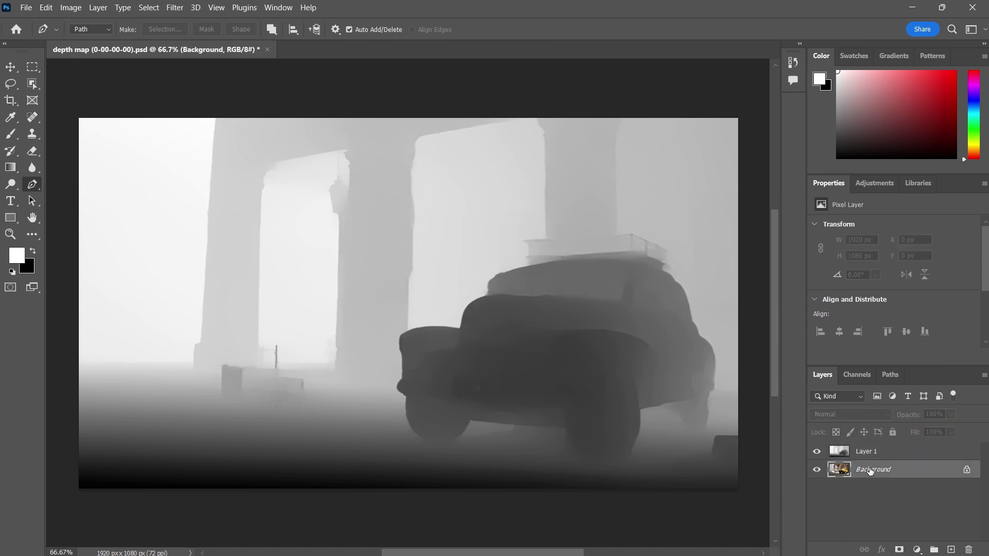
key("Delete")
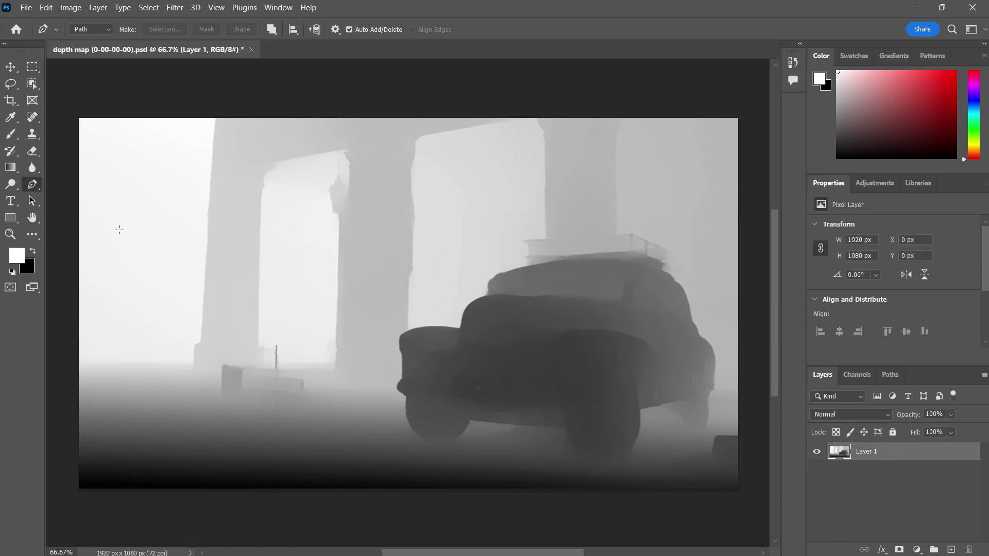
left_click(25, 7)
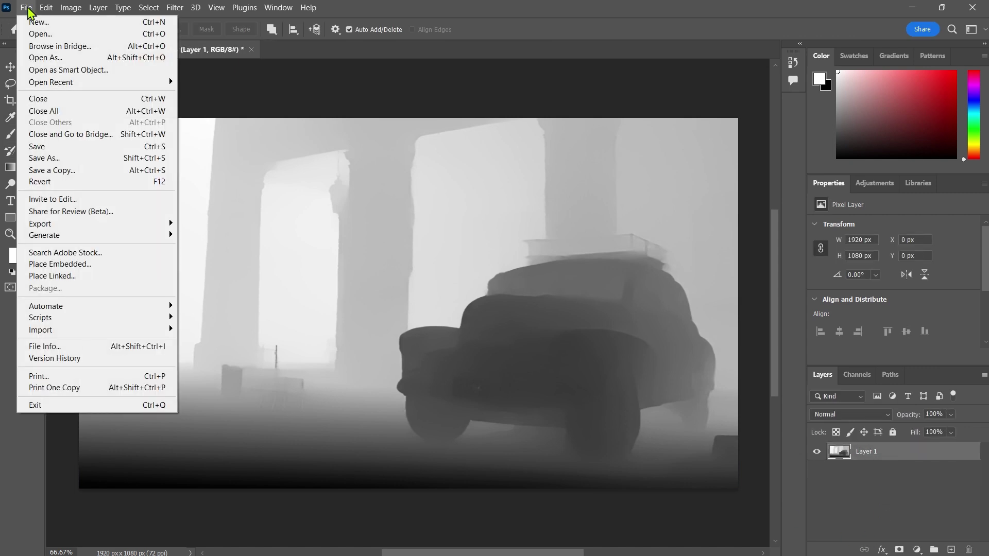
left_click(69, 148)
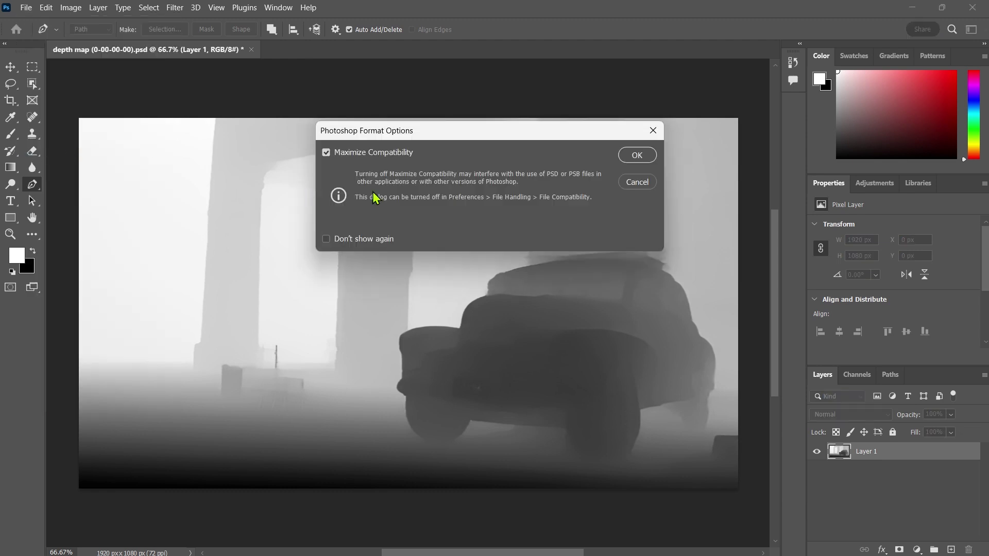
left_click(635, 159)
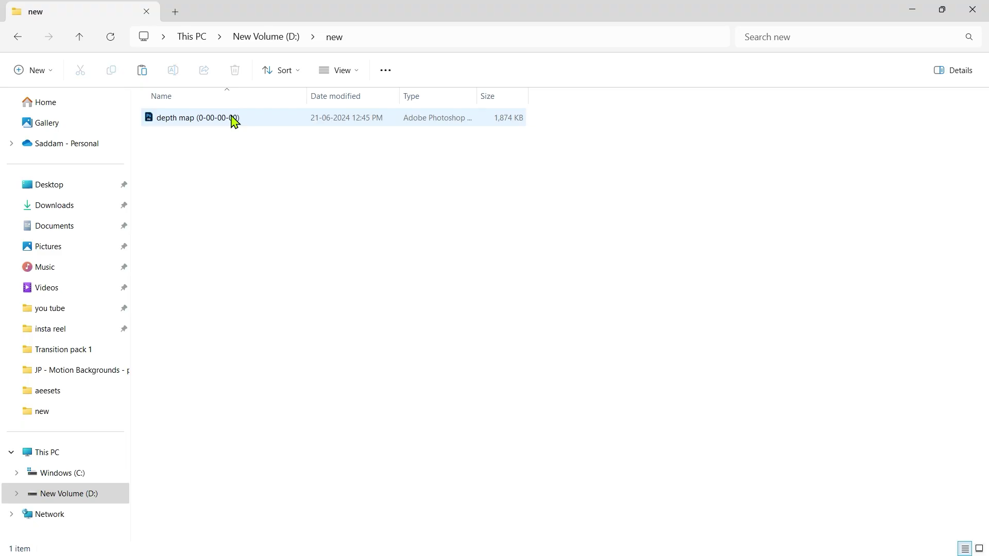
- Import the depth map PSD as a composition and add it to the TRANSITION timeline
left_click_drag(198, 118, 119, 312)
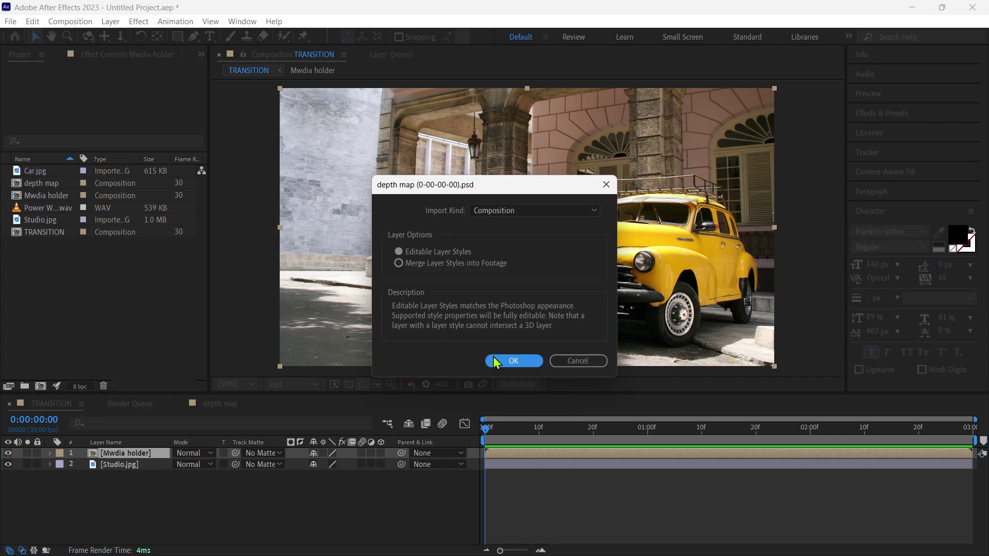
left_click(495, 361)
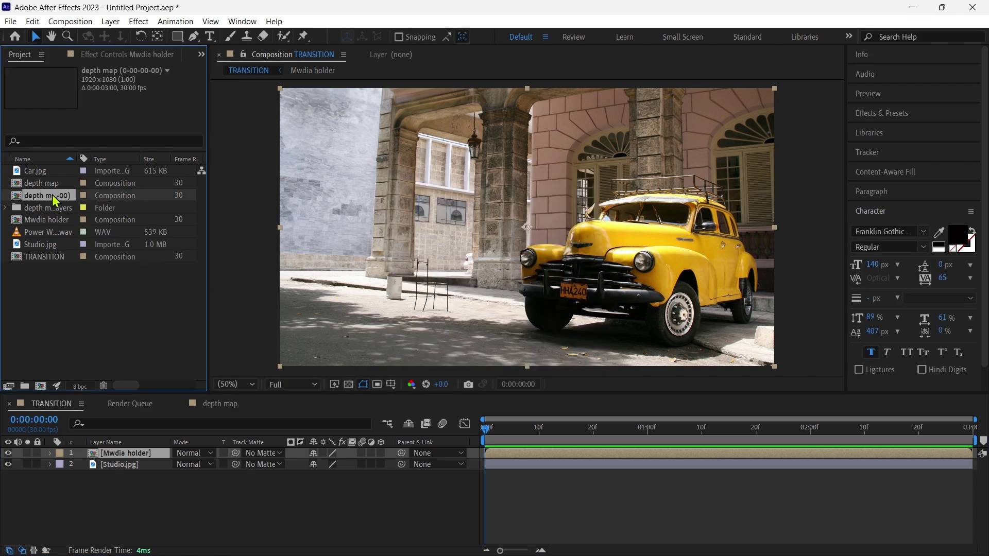
left_click_drag(53, 199, 137, 482)
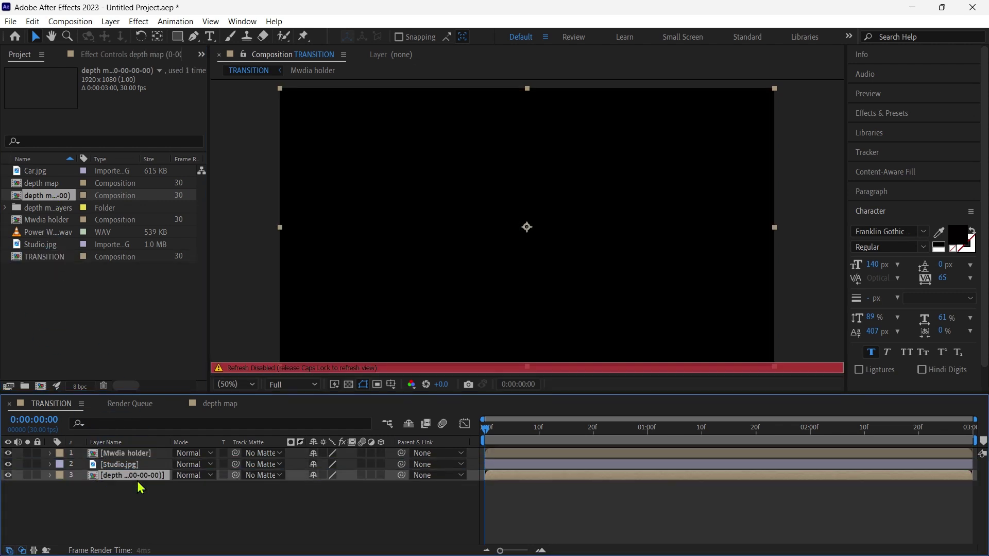
key("Caps_Lock")
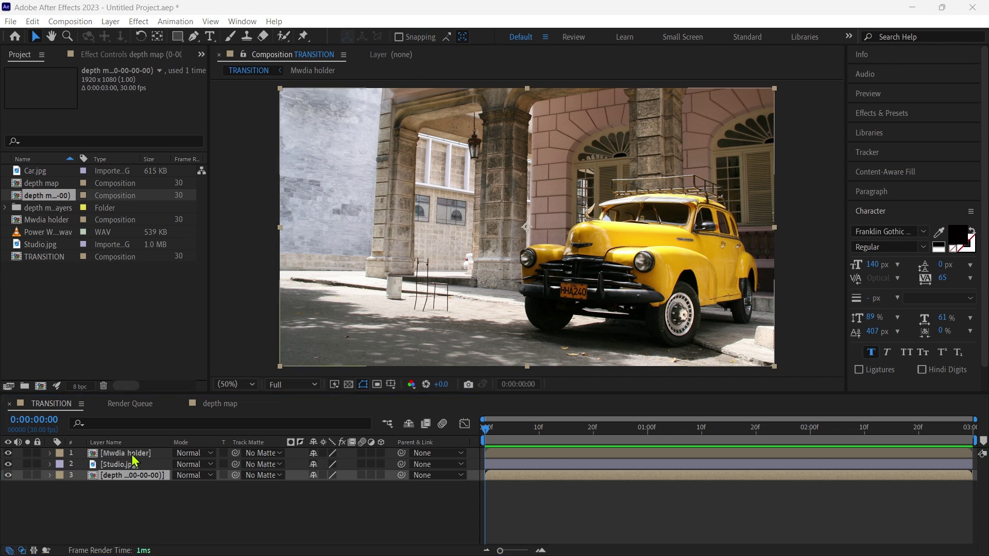
- Place Mwdia holder below the hidden depth map layer and shift both to start near frame 15
left_click_drag(133, 458, 106, 467)
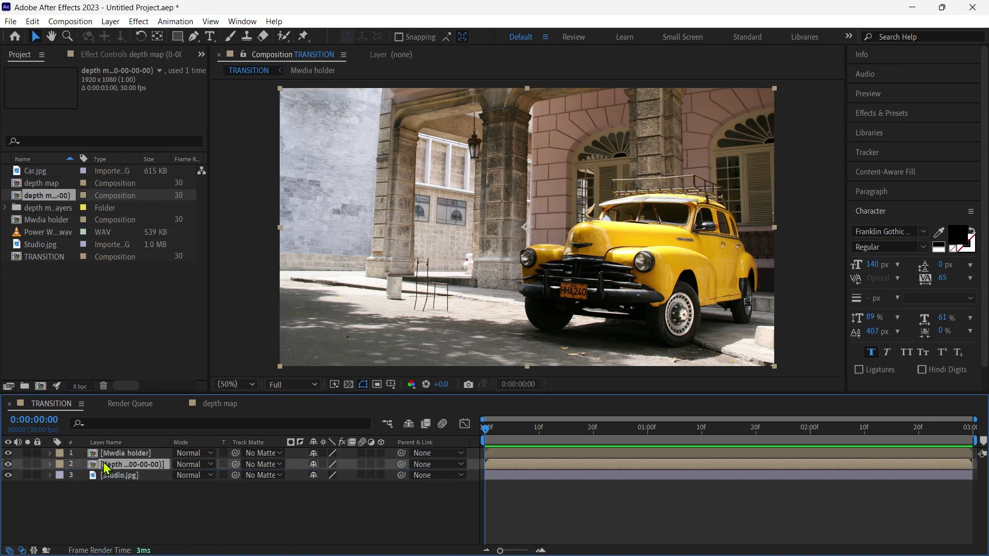
left_click(8, 464)
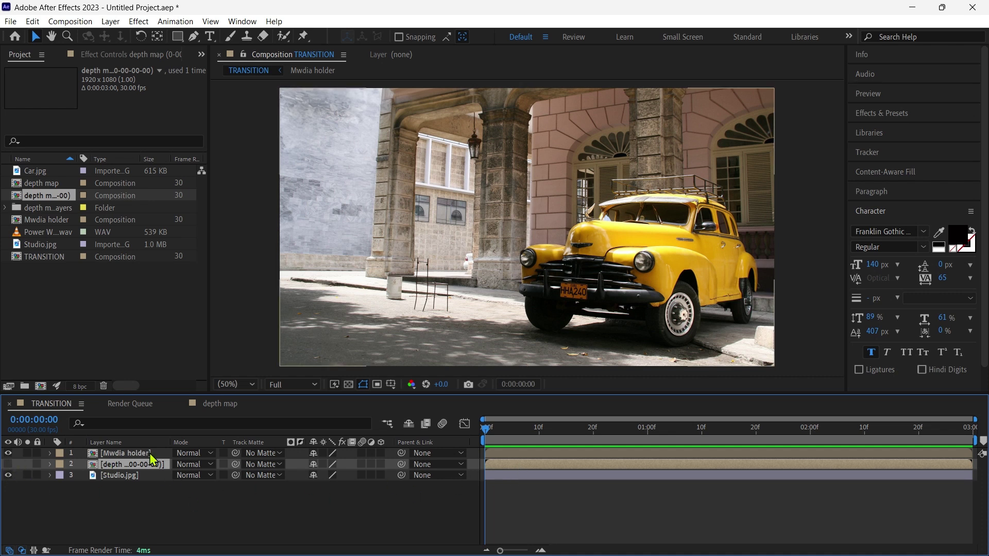
left_click(535, 454)
left_click_drag(532, 453, 613, 458)
left_click_drag(974, 419, 872, 420)
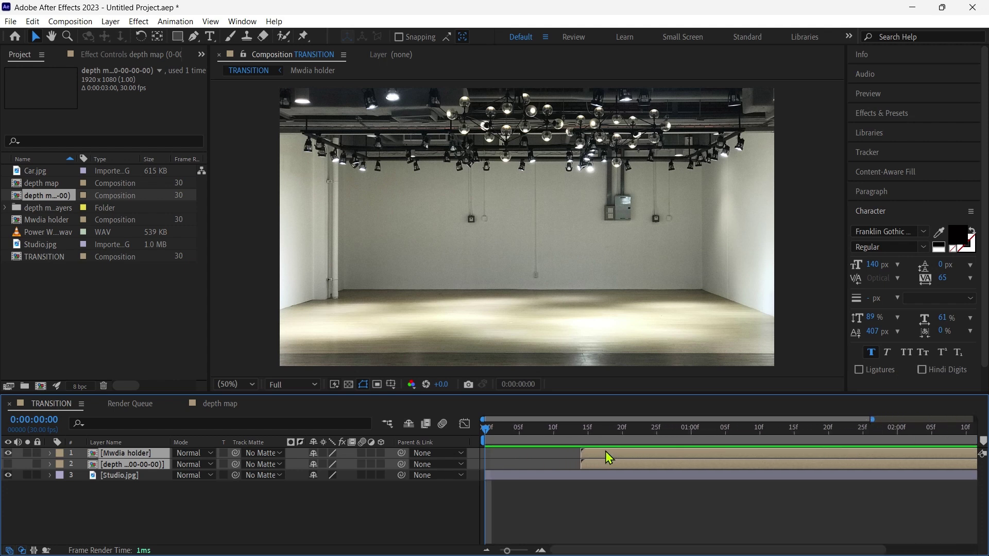
left_click(608, 452)
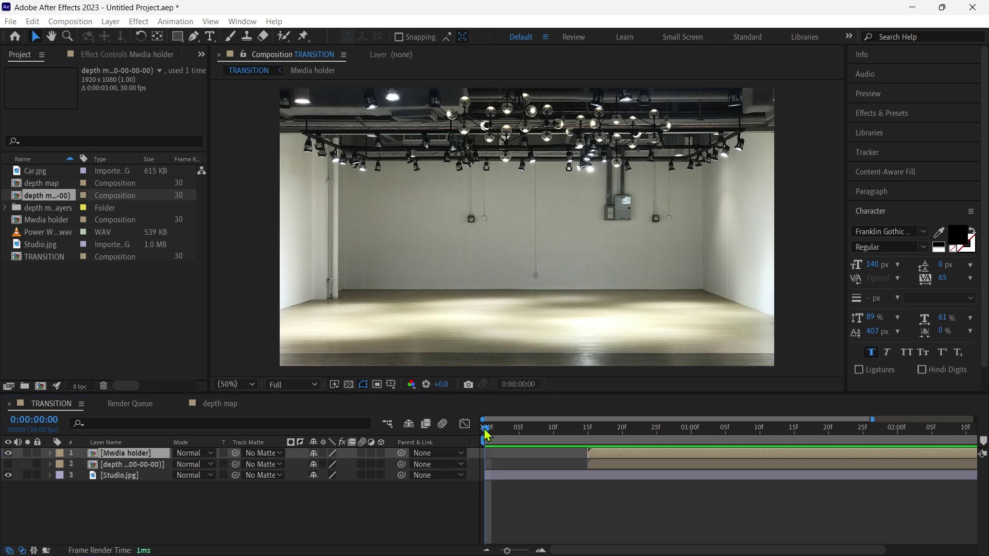
left_click_drag(490, 438, 603, 441)
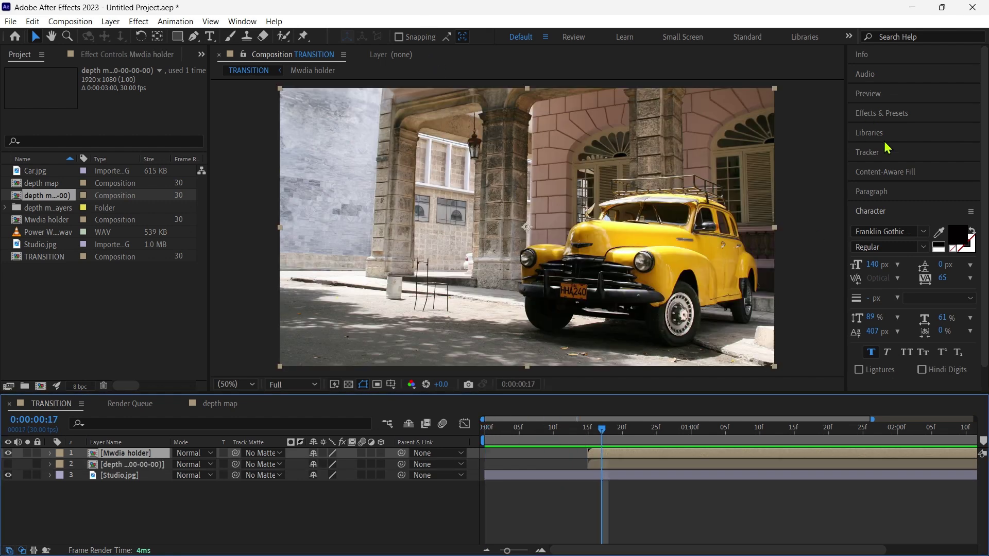
- Apply Gradient Wipe to Mwdia holder, using the depth map layer as an inverted gradient
left_click(898, 115)
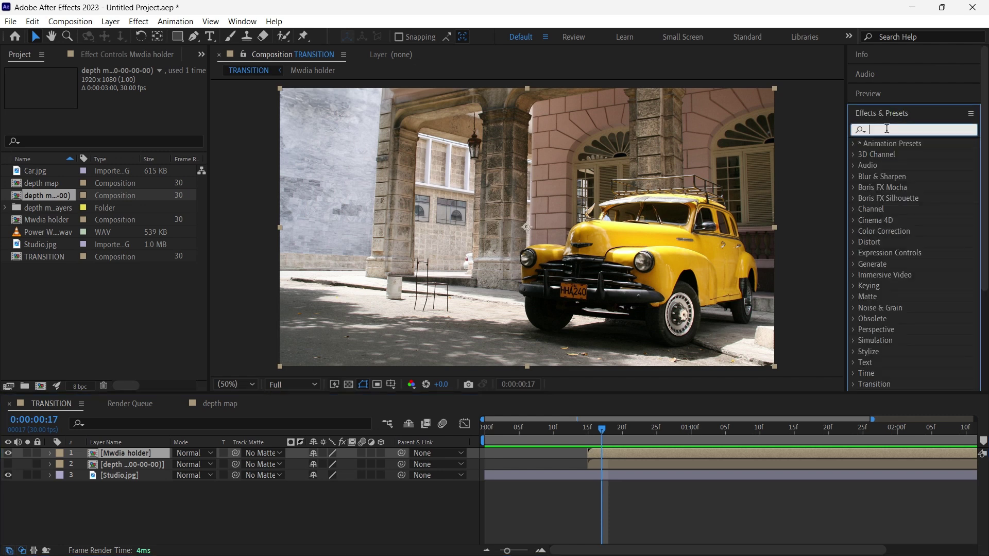
type("gradi")
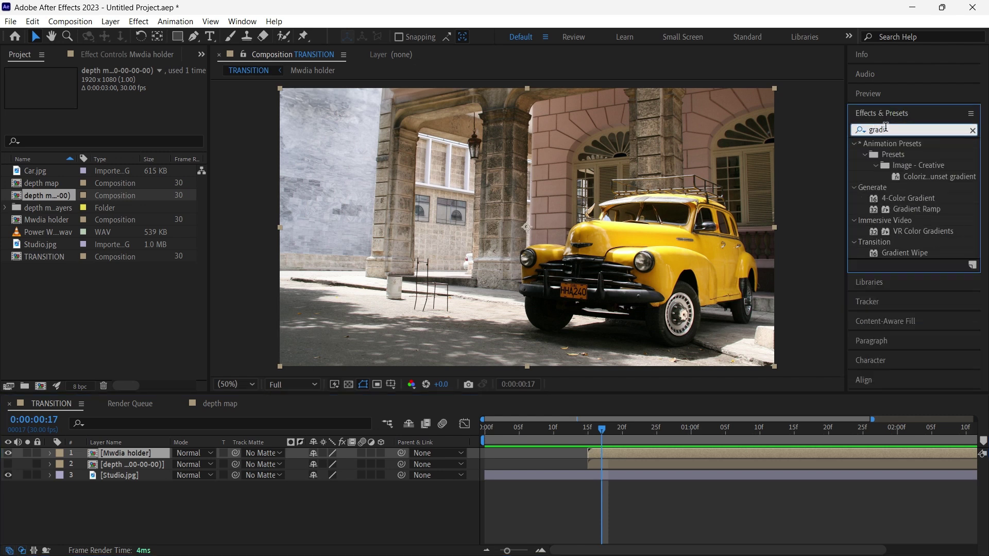
left_click_drag(922, 255, 678, 451)
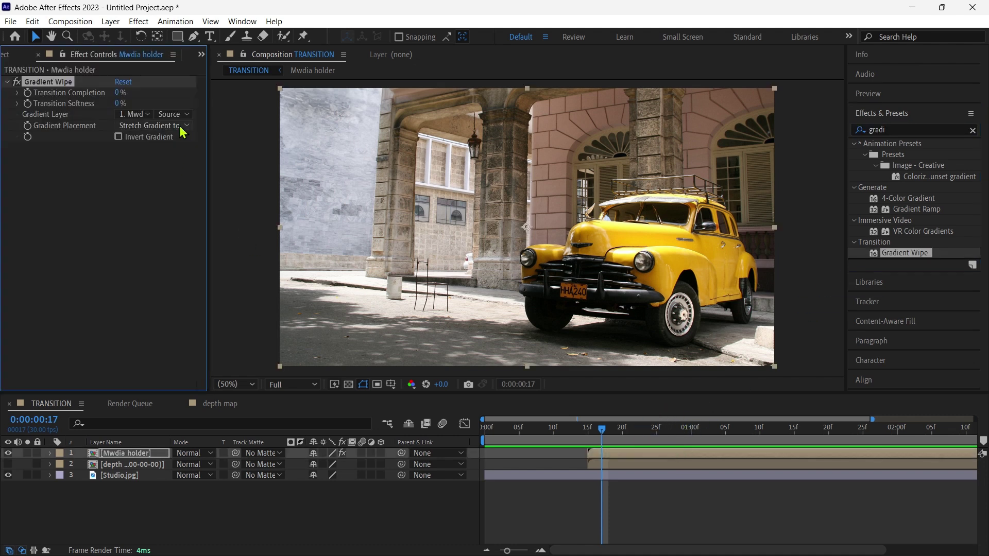
left_click(148, 114)
left_click(154, 160)
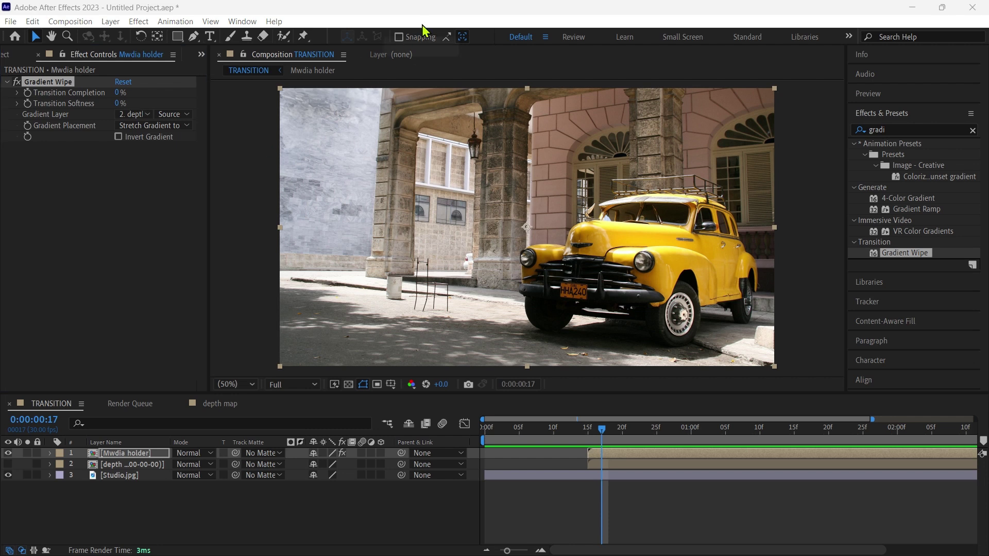
left_click(119, 137)
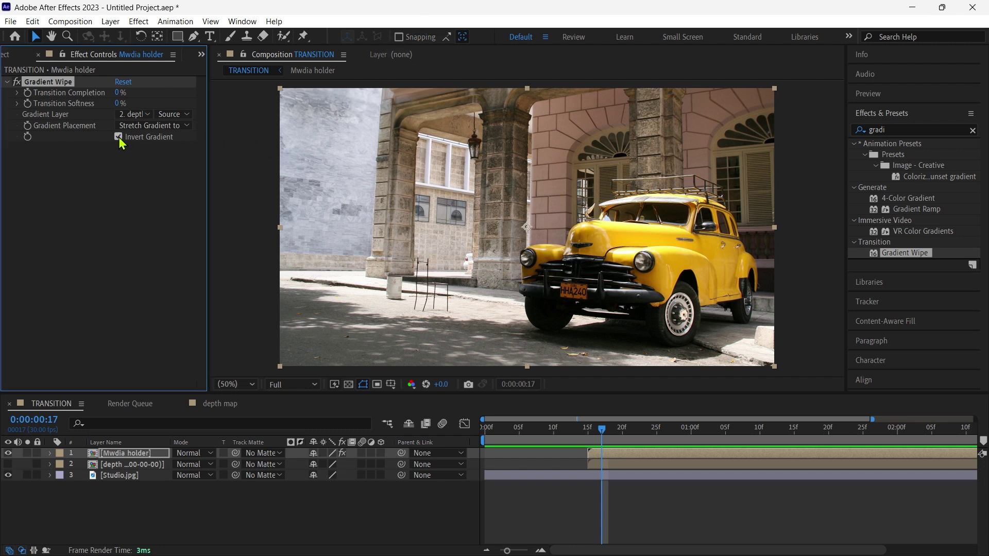
- Set a Transition Completion keyframe at frame 15
left_click(50, 453)
left_click(63, 463)
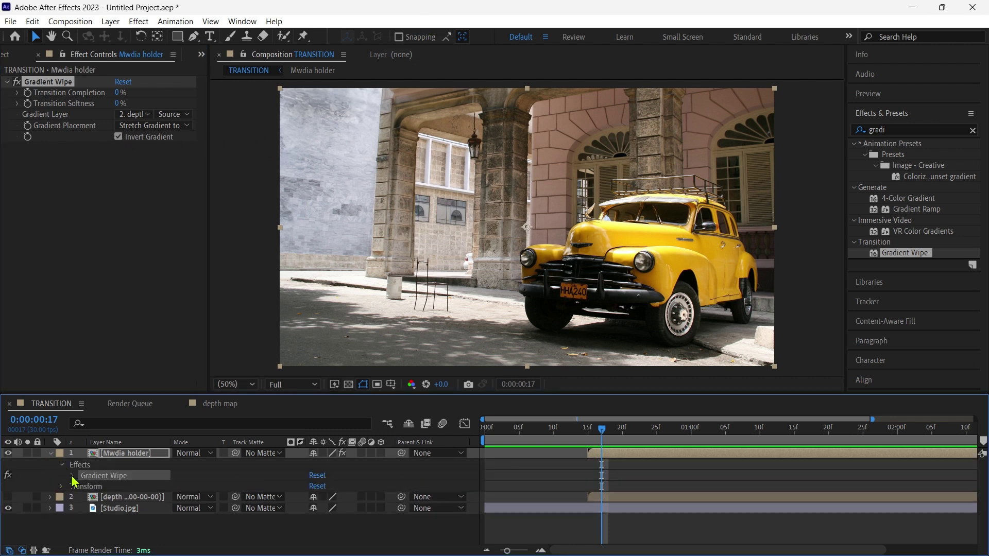
left_click(72, 473)
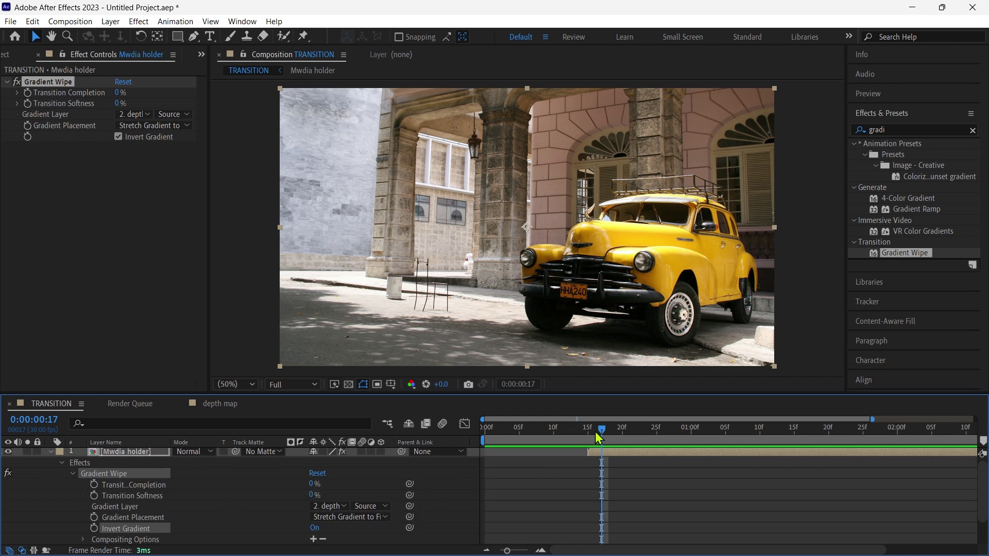
left_click_drag(601, 429, 587, 429)
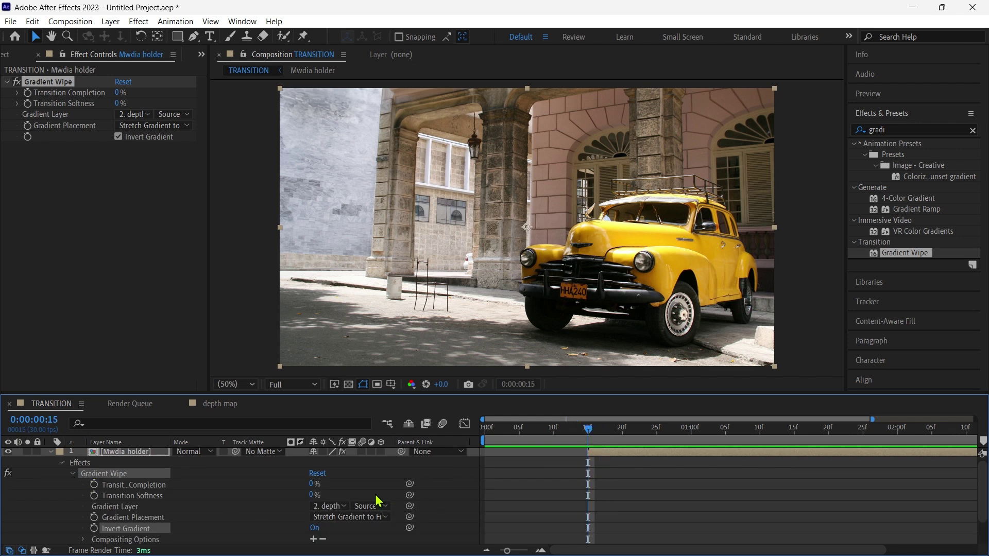
left_click(94, 486)
- Animate Transition Completion from 100% at frame 15 to 0% at 1:10
left_click_drag(311, 484, 446, 497)
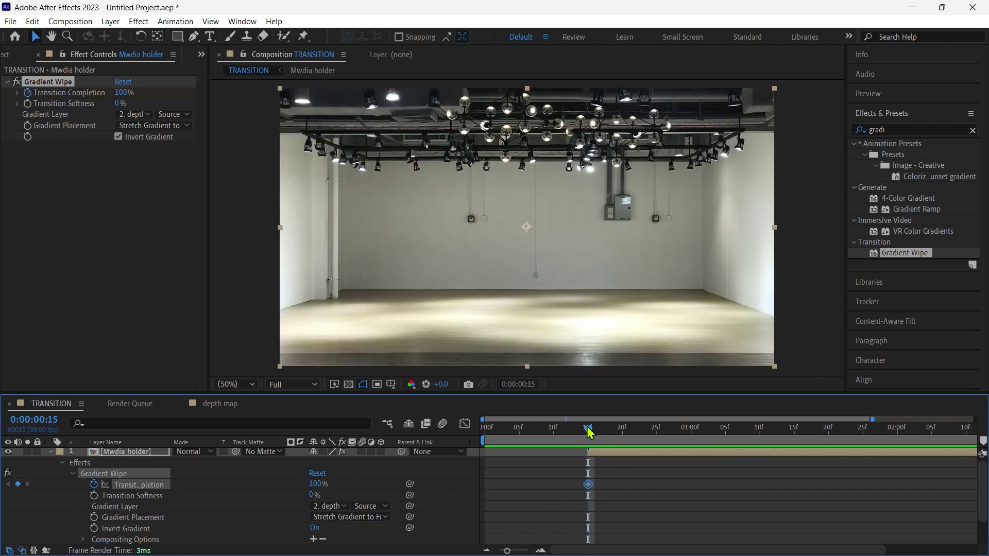
left_click_drag(591, 433, 766, 463)
left_click_drag(872, 420, 788, 420)
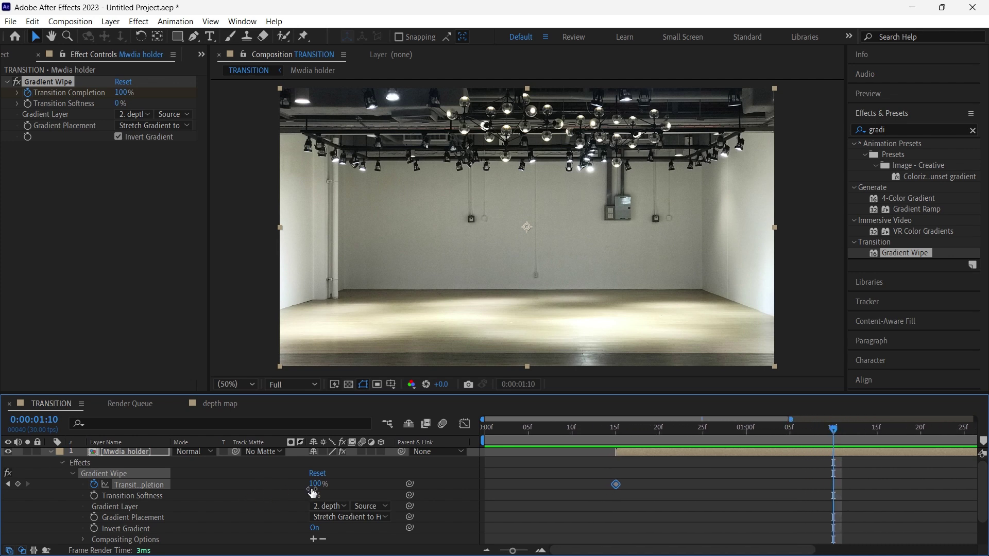
left_click_drag(318, 487, 232, 485)
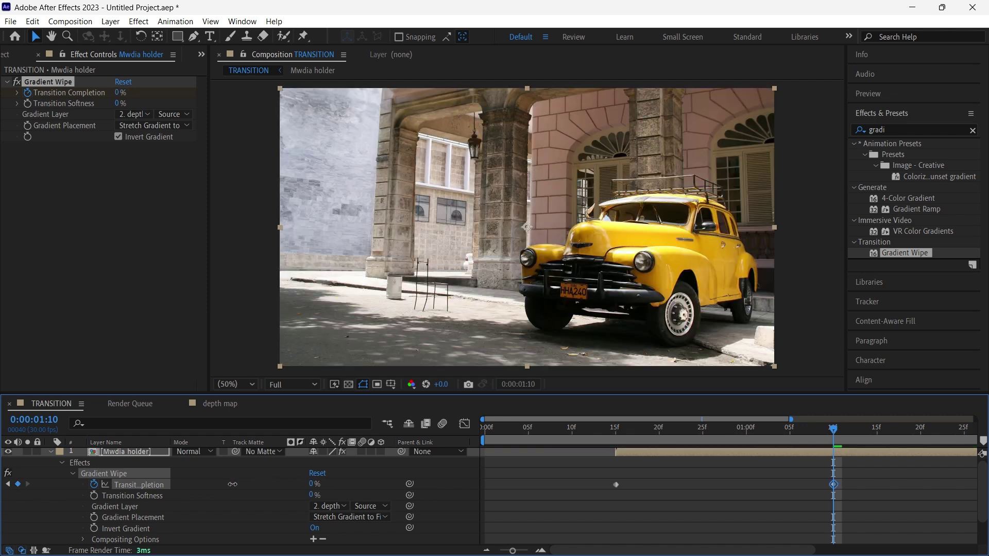
- Apply Easy Ease In to the 1:10 Transition Completion keyframe
right_click(828, 490)
left_click(833, 490)
left_click(832, 485)
right_click(832, 485)
mouse_move(870, 476)
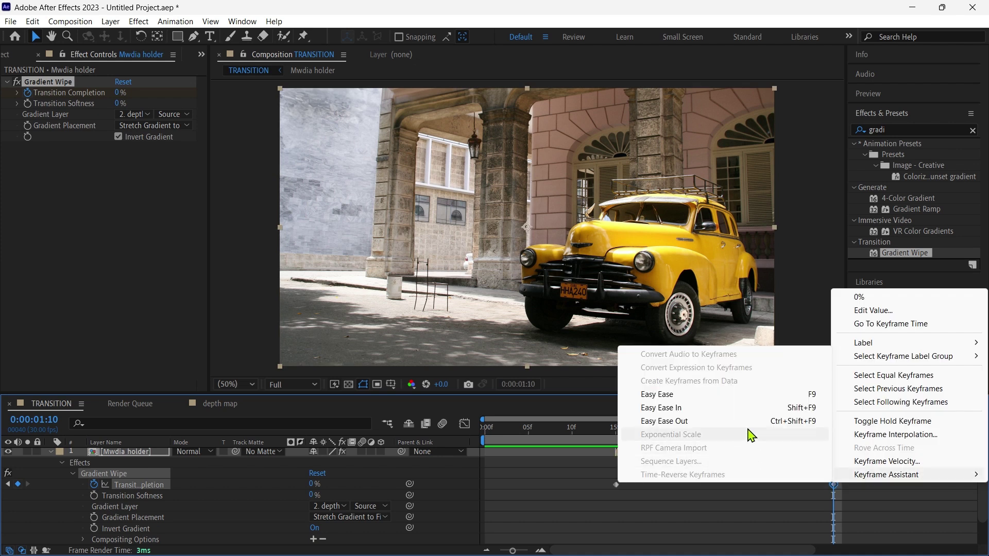
left_click(742, 408)
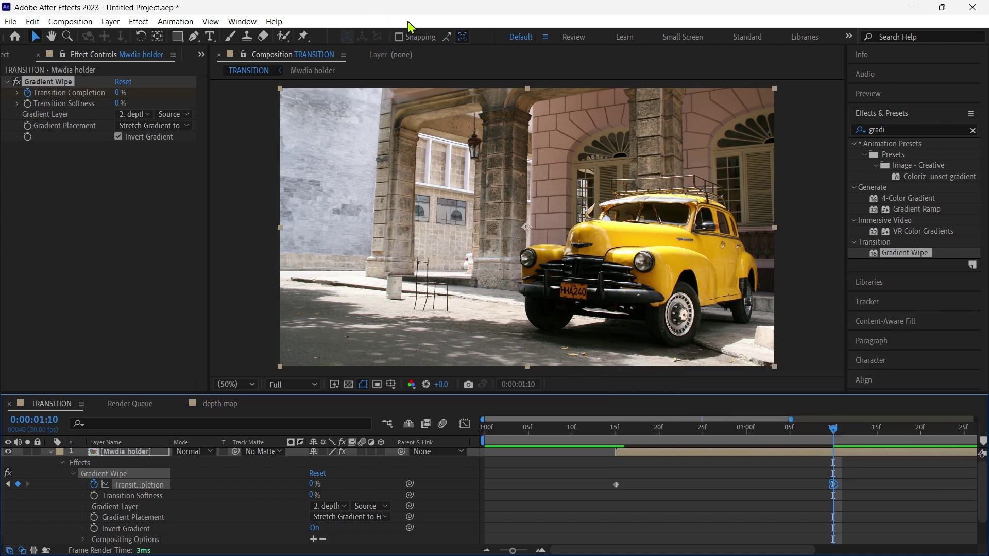
- Set the wipe's Transition Softness to 15%
left_click_drag(834, 434, 677, 466)
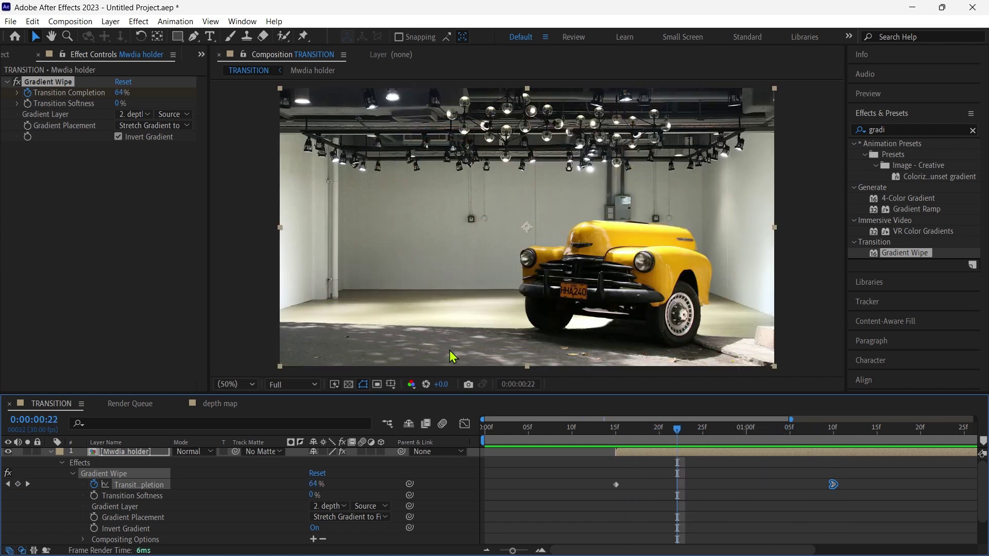
left_click(118, 104)
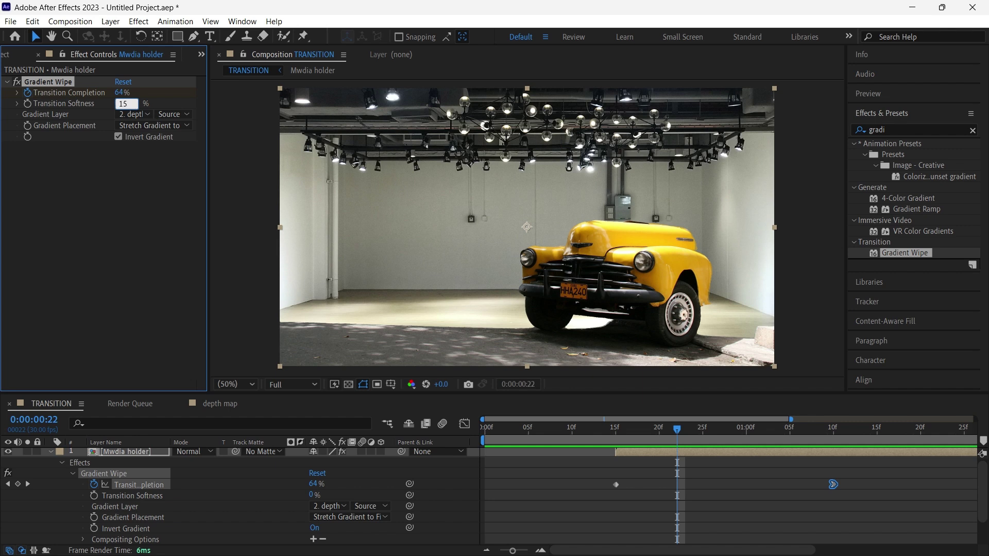
type("15")
key("Return")
- Move the depth map layer to the top of the layer stack
scroll(126, 510, "down", 3)
left_click(126, 529)
left_click_drag(126, 534, 130, 545)
scroll(129, 457, "up", 2)
left_click_drag(129, 458, 124, 457)
- Rename the top layer 'scan line' and trim its end to 1:10
right_click(119, 458)
left_click(152, 417)
type("scan line")
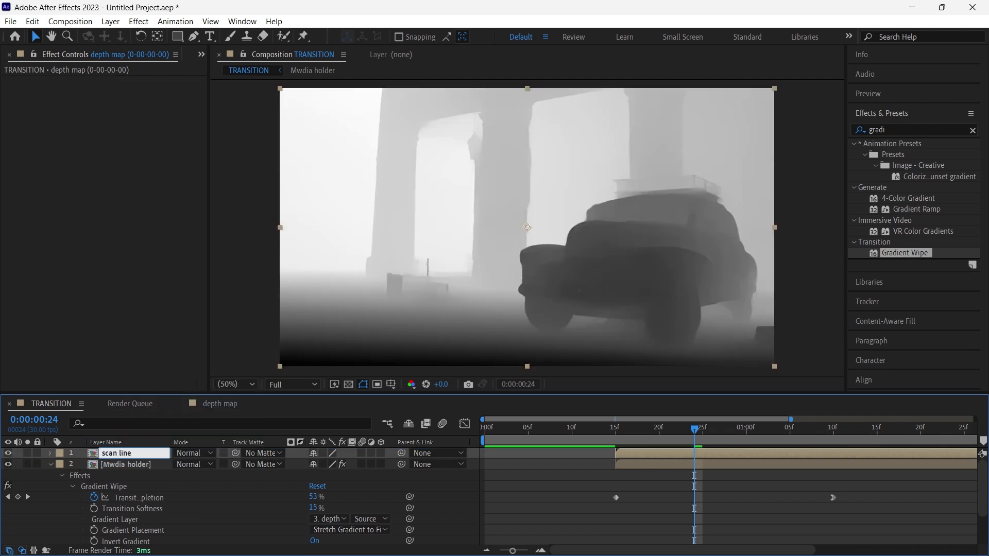
key("Return")
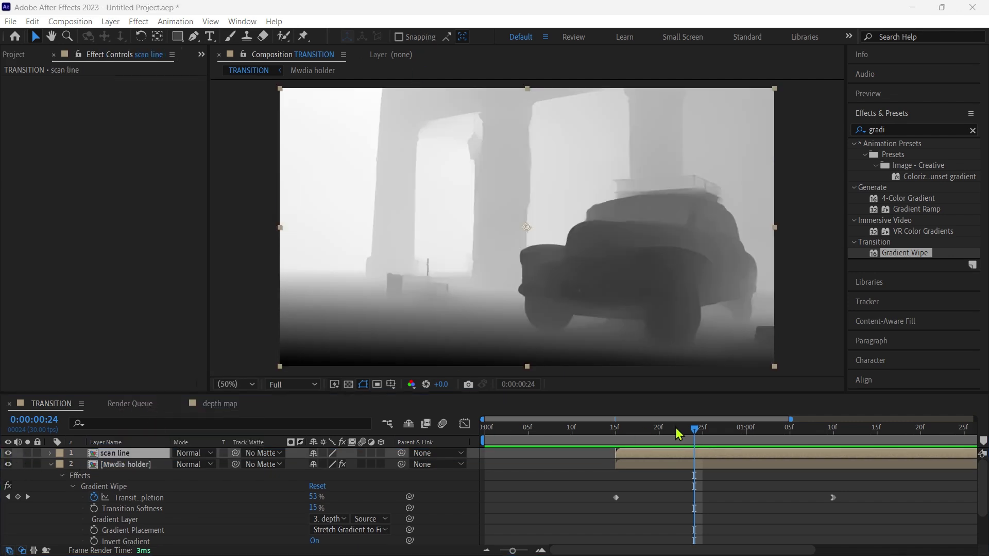
left_click_drag(695, 435, 831, 450)
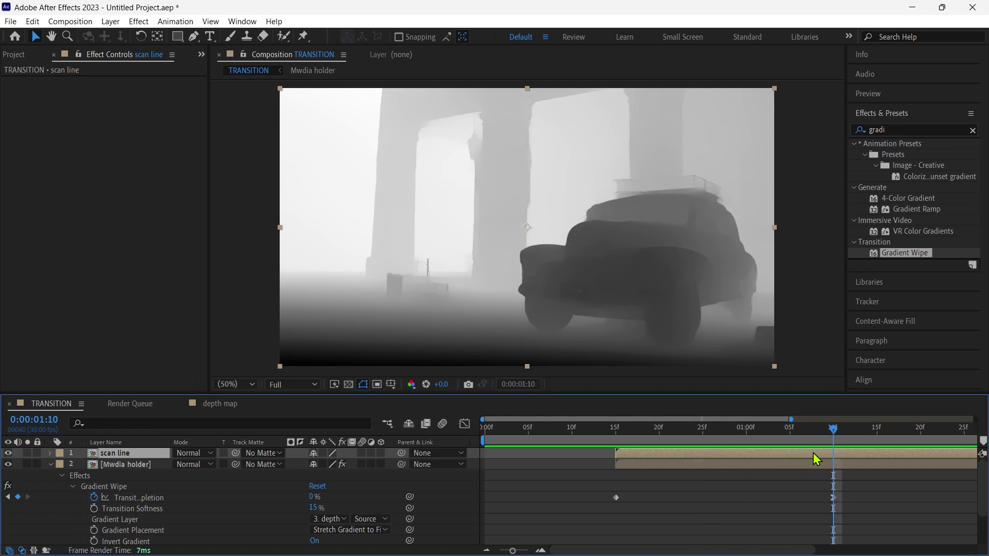
key("alt+bracketright")
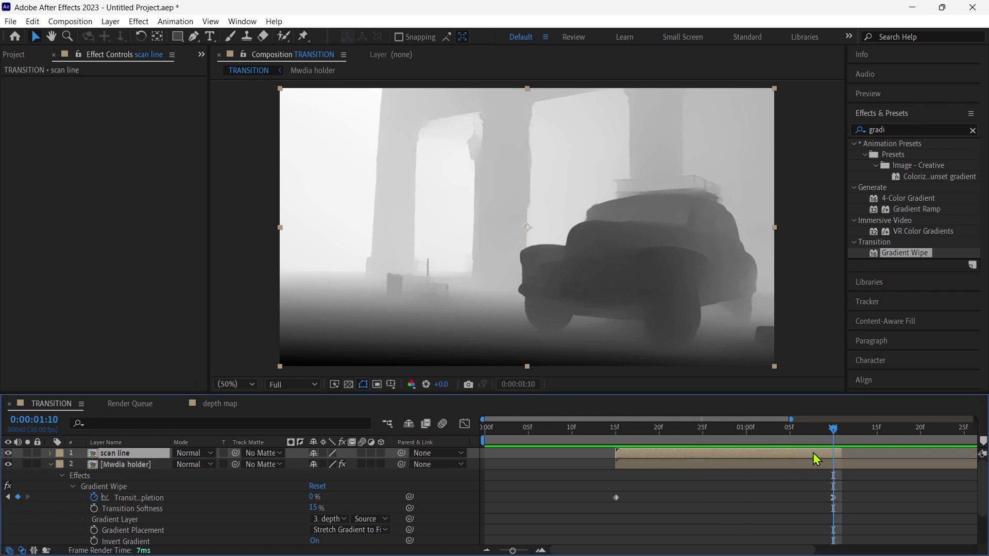
- Apply the Extract and Fill effects to the scan line layer
left_click(906, 129)
type("ext")
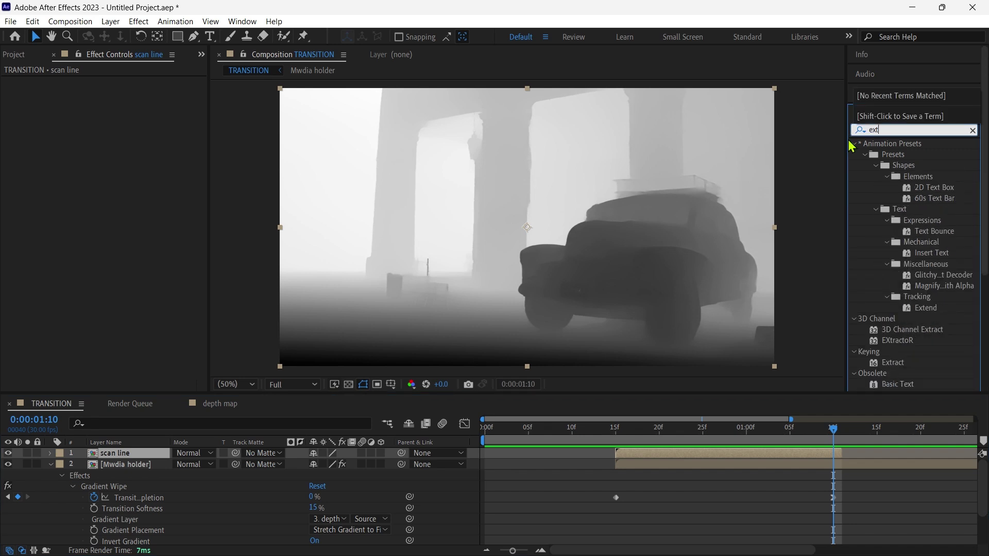
left_click(893, 363)
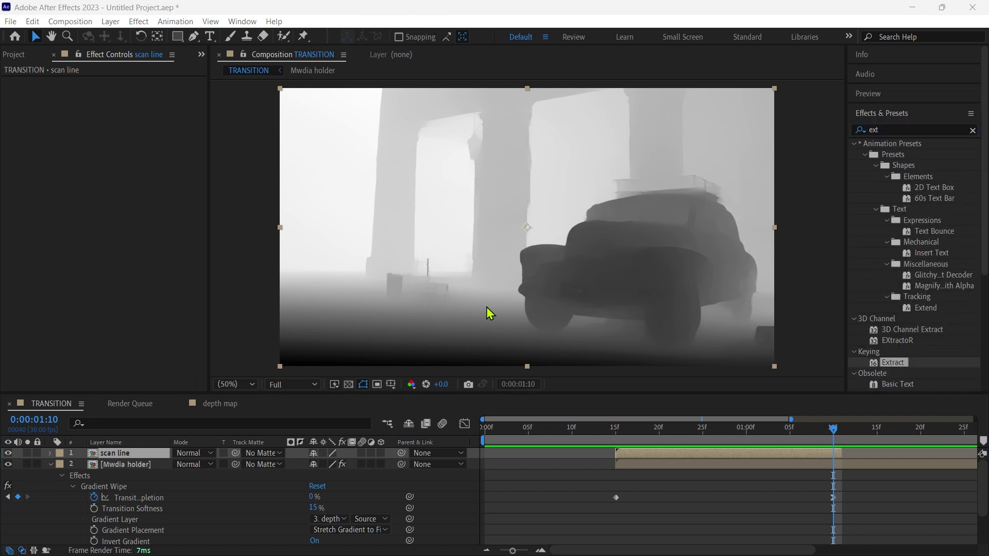
left_click_drag(895, 369, 147, 235)
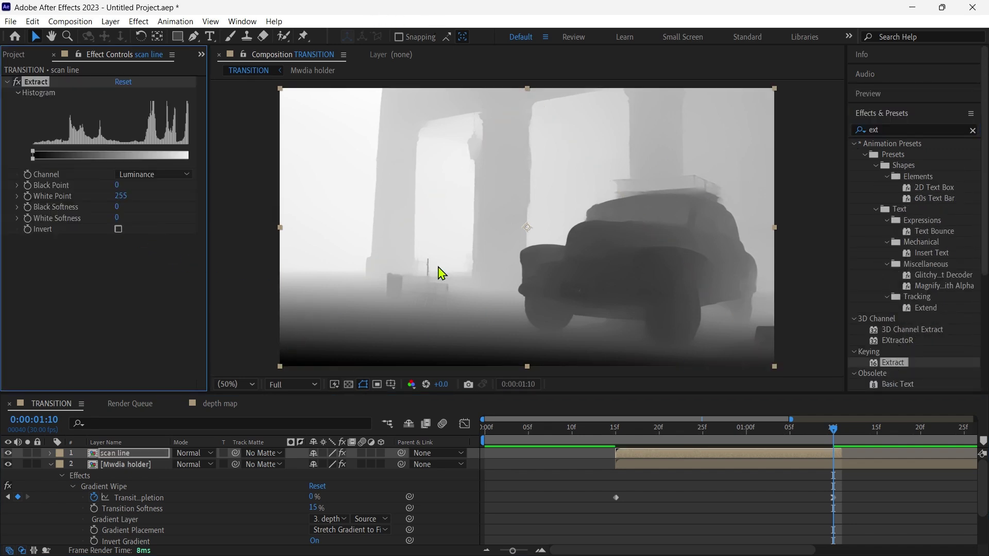
double_click(876, 130)
type("fill")
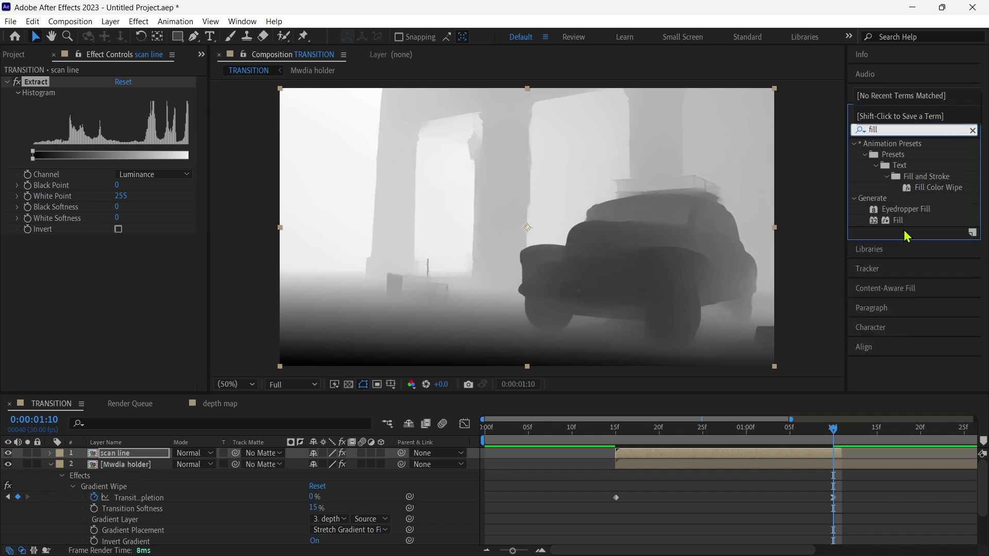
left_click_drag(905, 227, 150, 287)
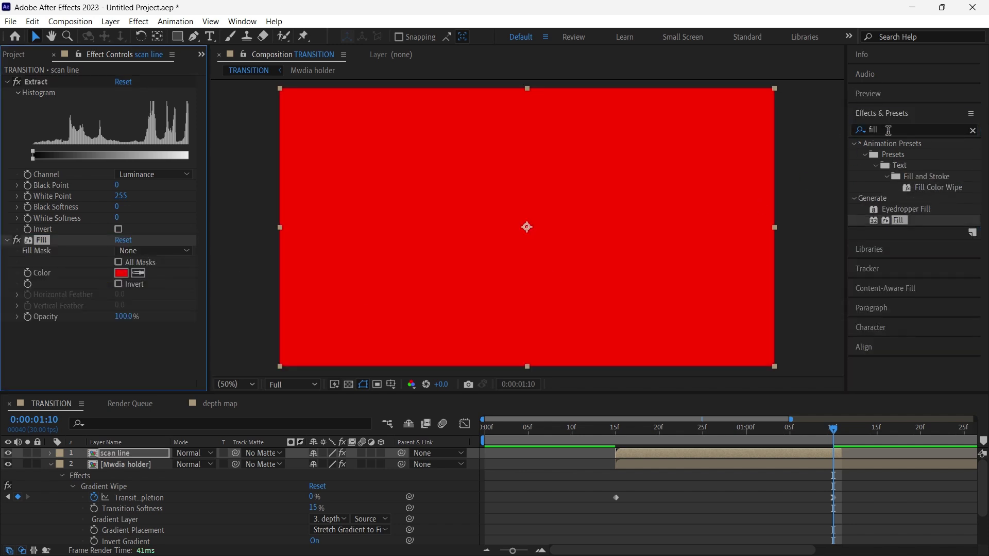
- Add Solid Composite below Extract and Fill on the scan line layer
double_click(888, 129)
type("so")
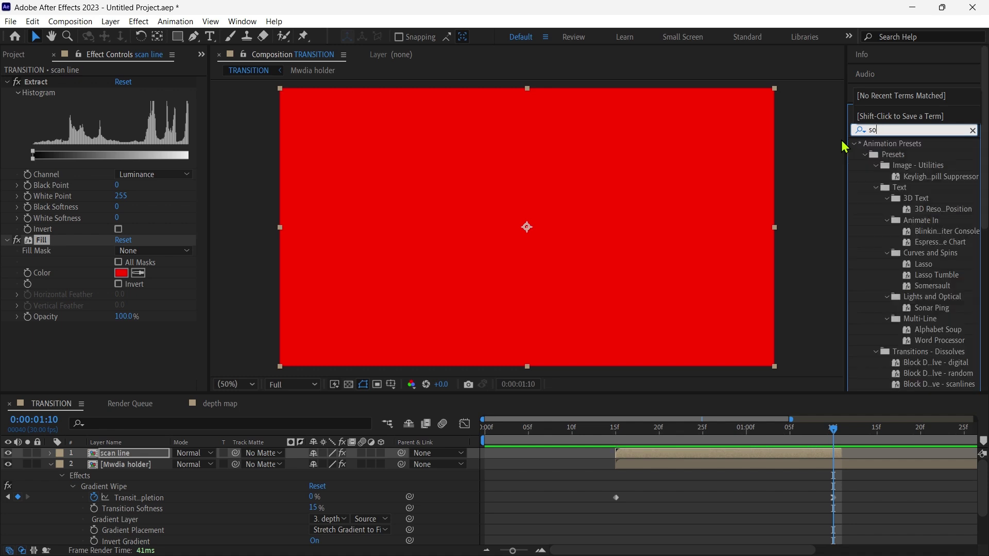
type("li")
left_click_drag(907, 155, 112, 360)
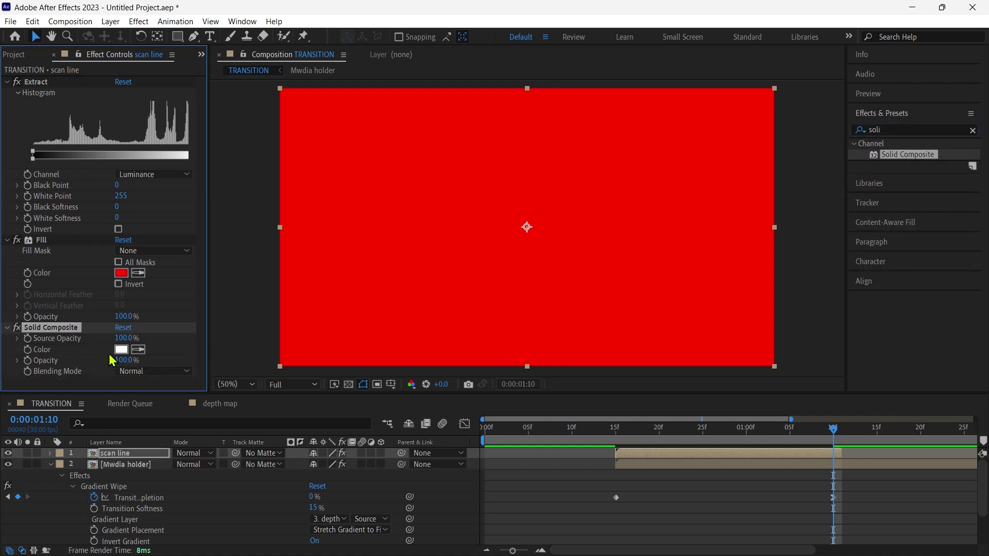
- Set the Fill colour to white FFFFFF and the Solid Composite colour to black
left_click(122, 273)
type("ffffff")
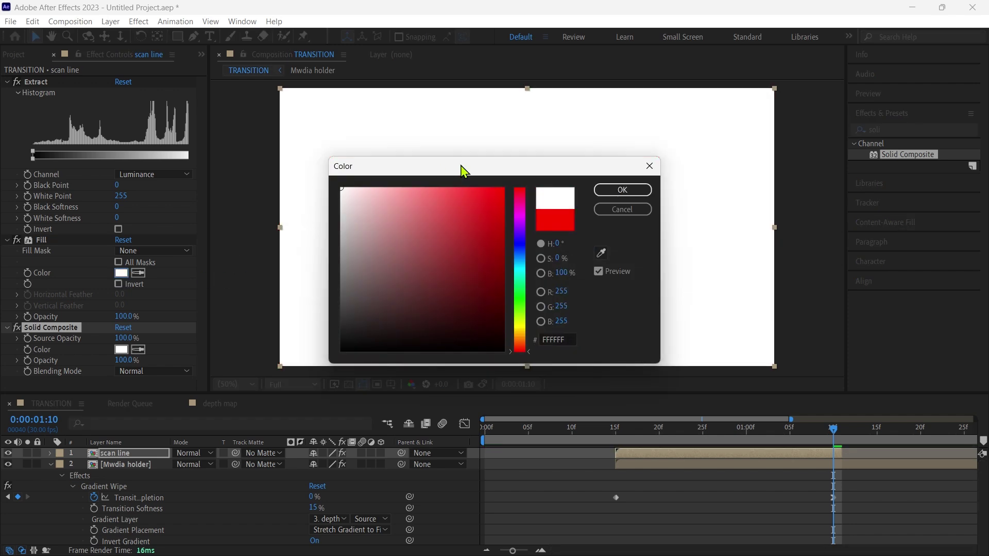
left_click(609, 190)
left_click(121, 350)
left_click_drag(355, 335, 328, 360)
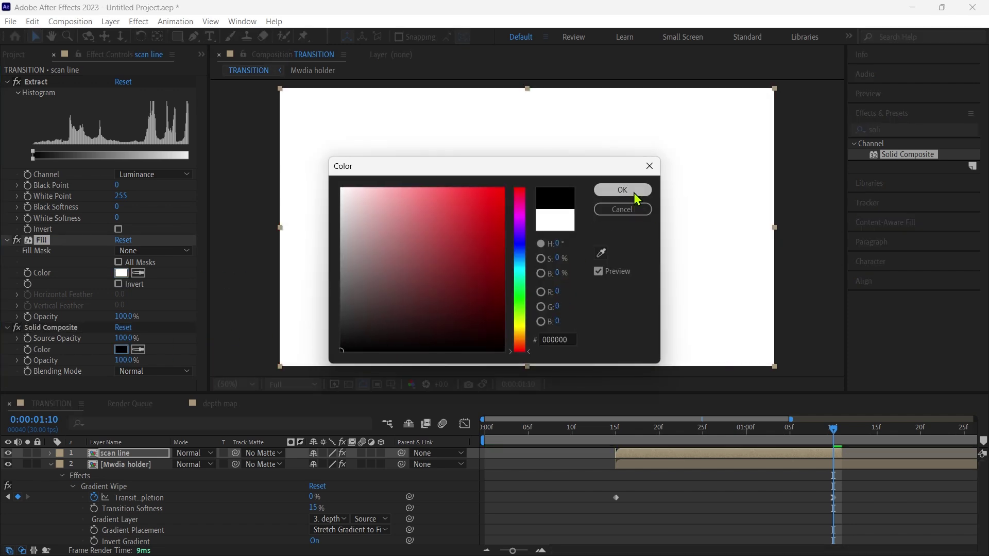
left_click(620, 189)
- Raise Extract Black Softness to 255 and lower White Point to 0, returning to frame 15
left_click_drag(117, 207, 598, 211)
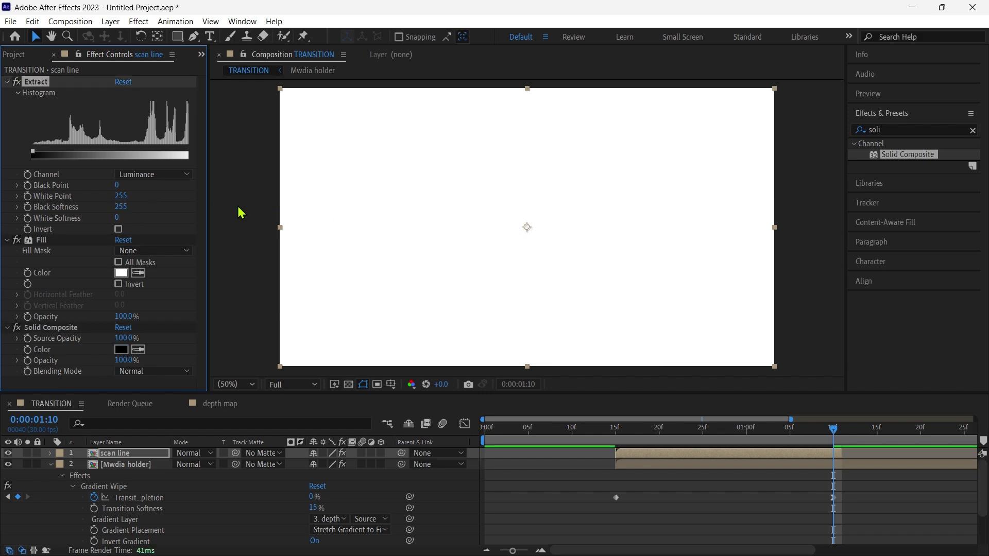
left_click_drag(836, 430, 639, 459)
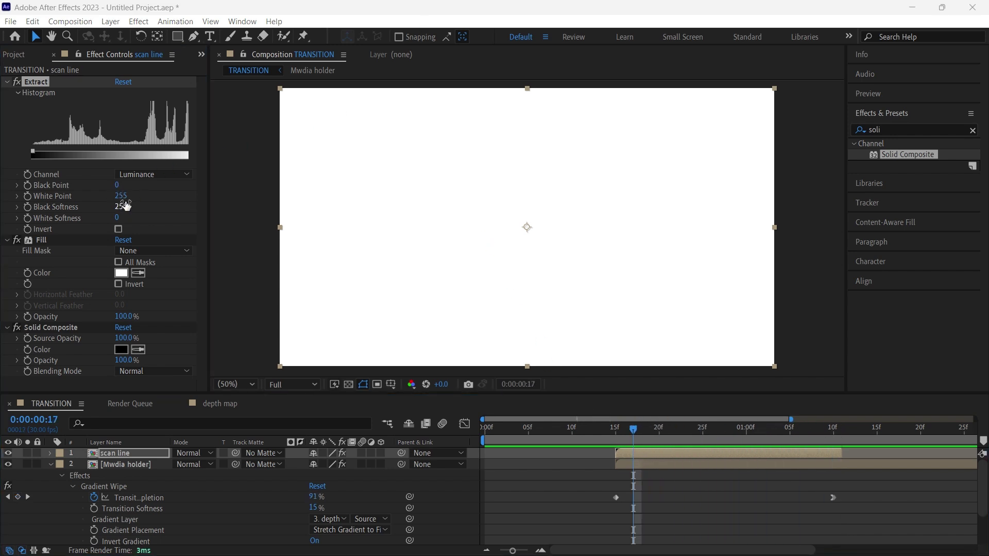
left_click_drag(120, 197, 2, 222)
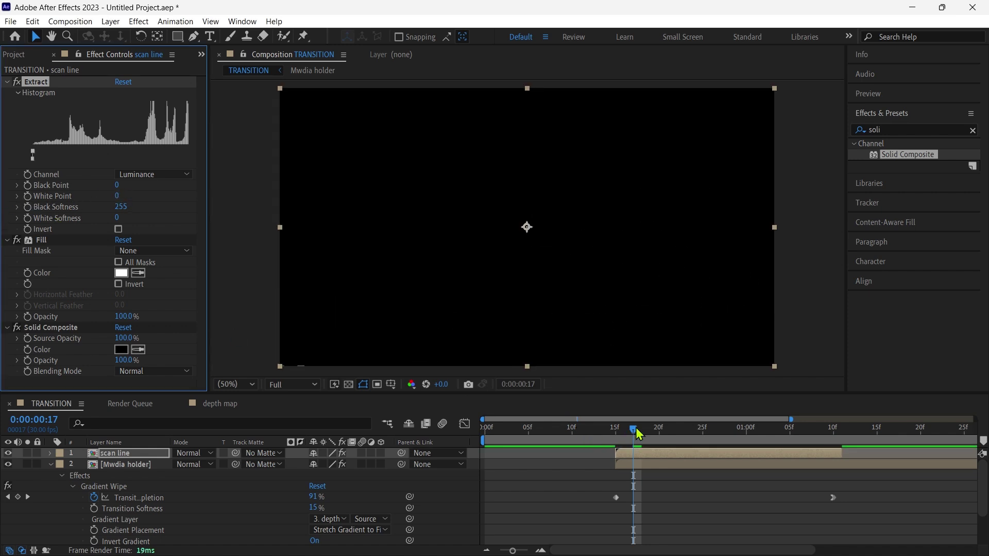
left_click_drag(637, 429, 622, 441)
- Keyframe Extract Black and White Point from 0 at frame 15 to 255 at 1:06
key("u")
key("u")
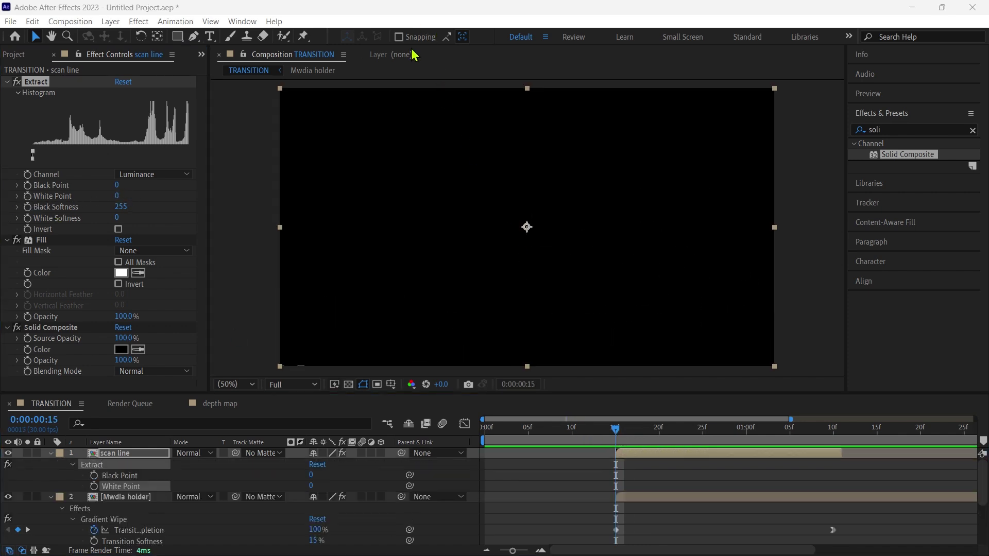
left_click(28, 197)
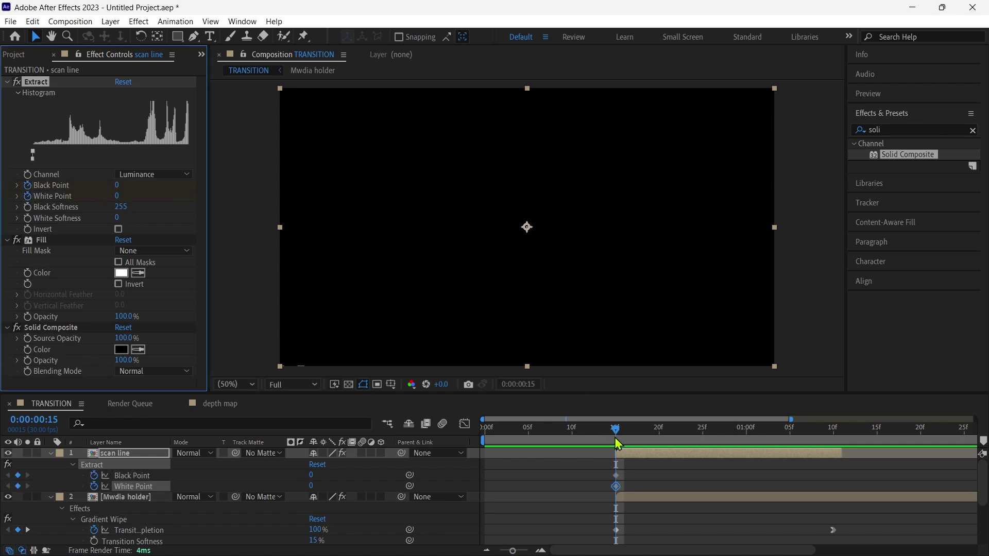
left_click_drag(617, 436, 805, 444)
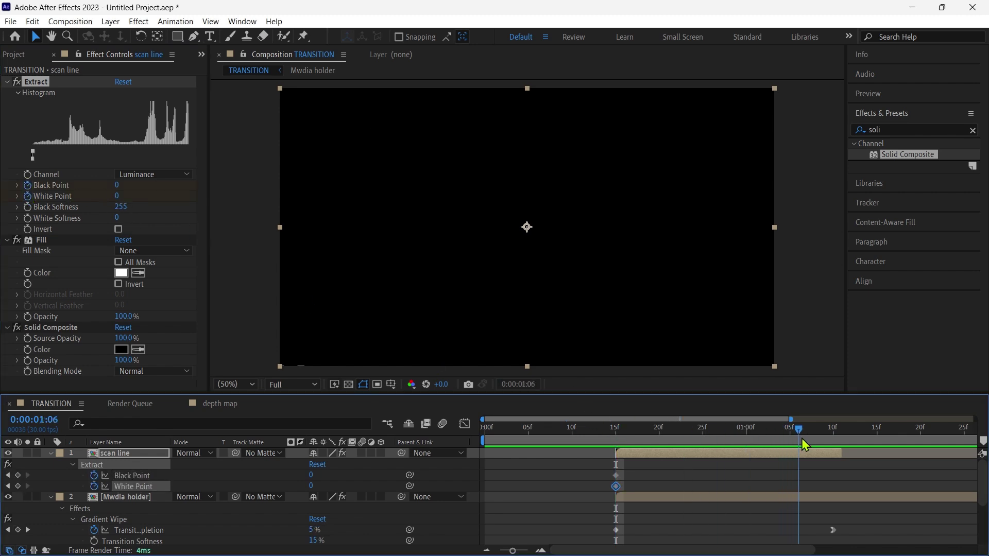
left_click_drag(118, 185, 462, 187)
left_click_drag(116, 196, 370, 196)
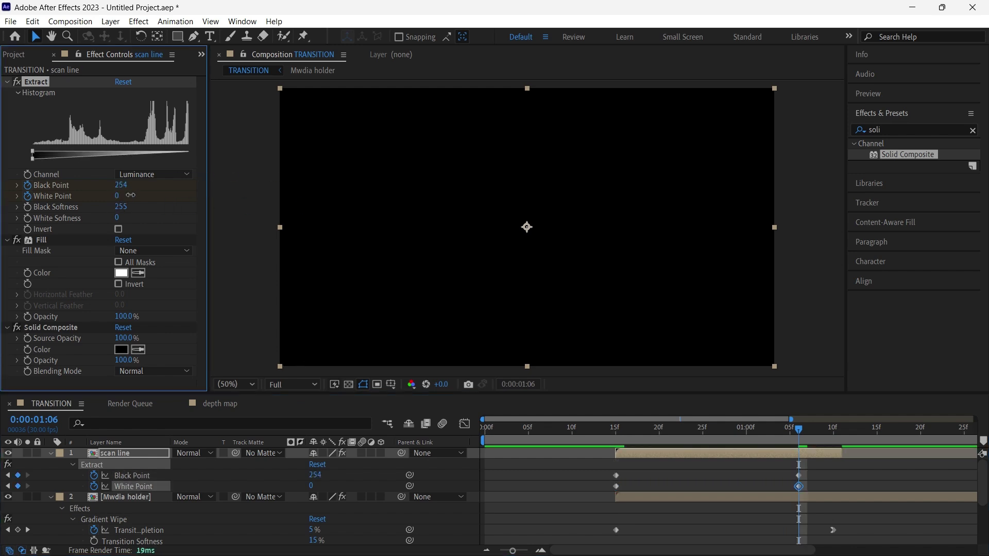
left_click_drag(119, 186, 152, 188)
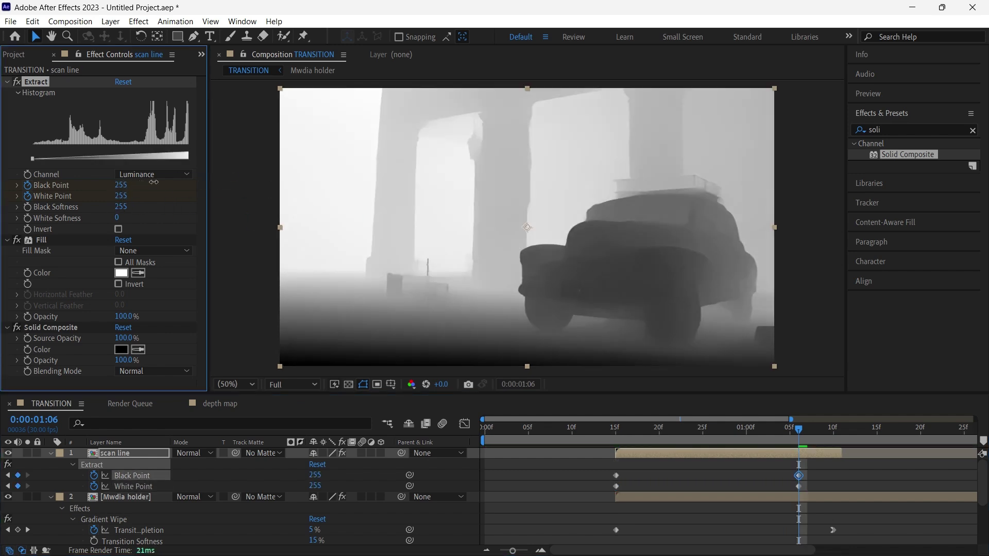
- Apply Easy Ease In to the Black and White Point keyframes at 1:06
left_click_drag(763, 464, 803, 488)
right_click(802, 484)
mouse_move(812, 466)
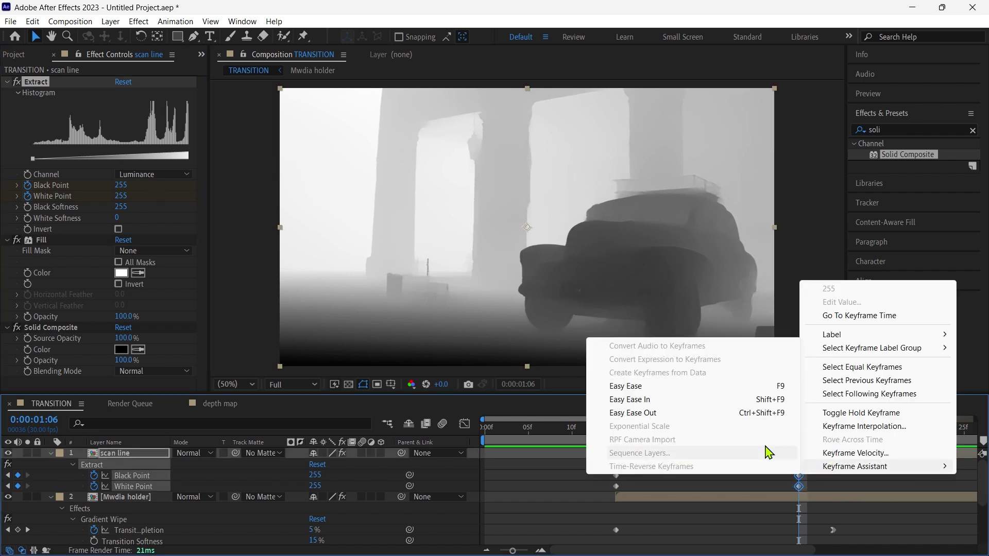
left_click(756, 403)
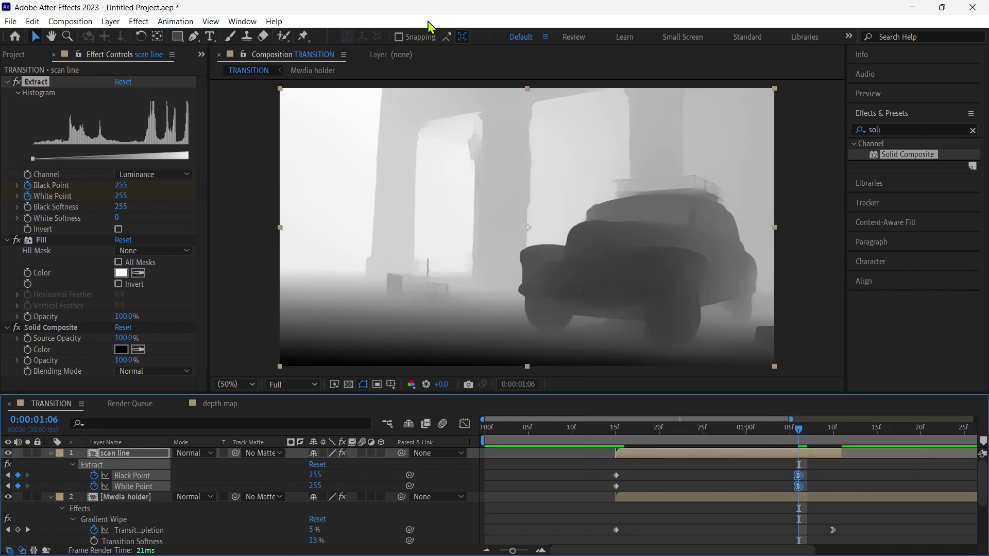
key("j")
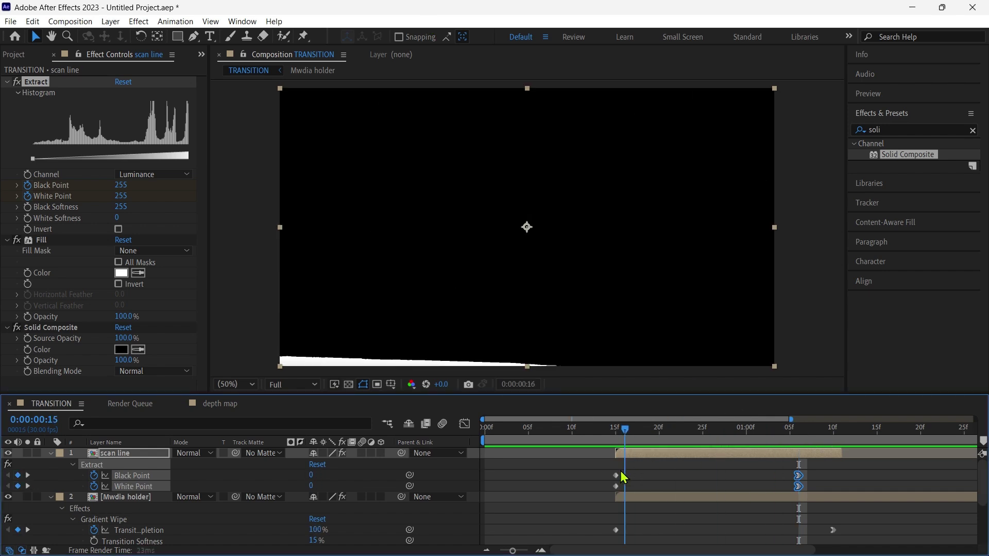
left_click(26, 212)
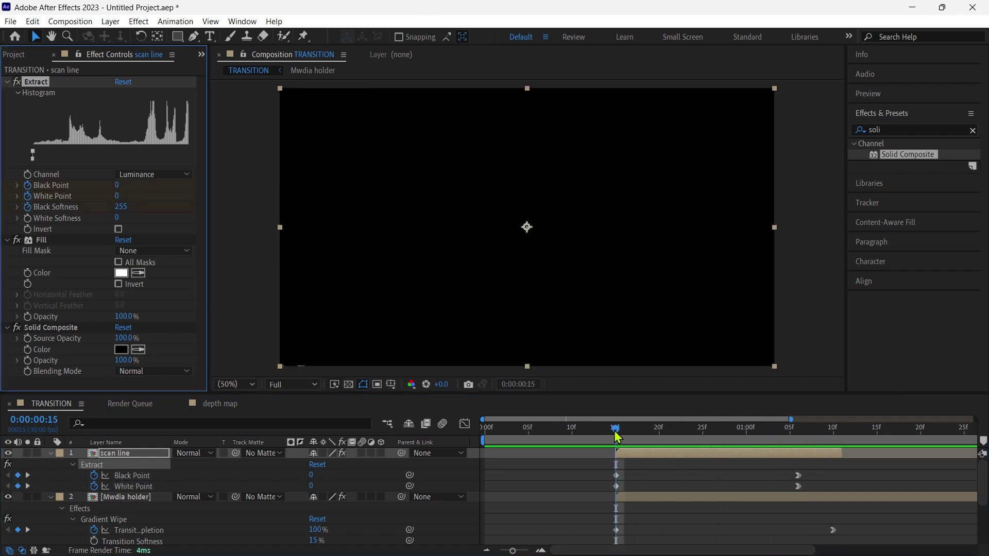
- Scrub through the wipe while lowering Extract Black Softness and setting White Softness to 8
left_click_drag(617, 436, 839, 450)
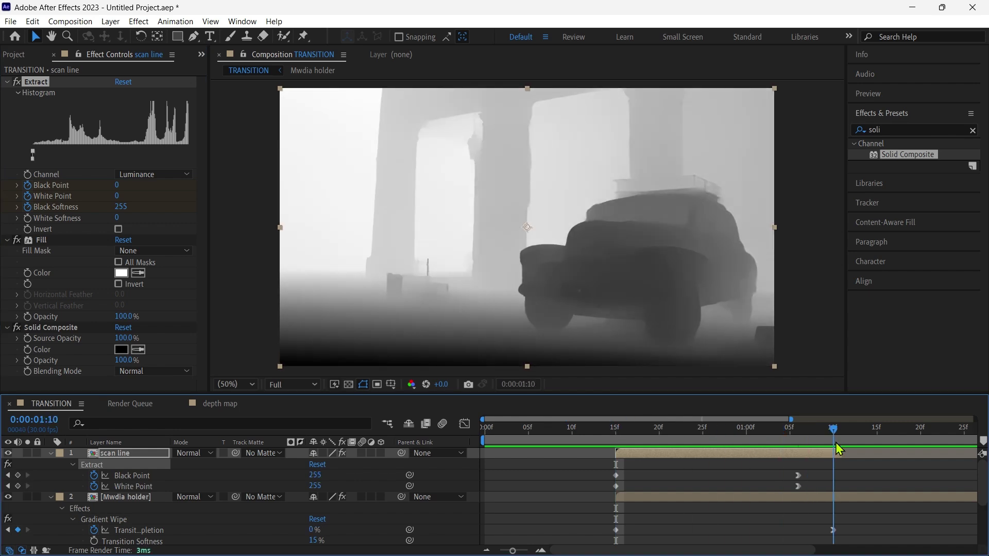
left_click_drag(121, 207, 6, 260)
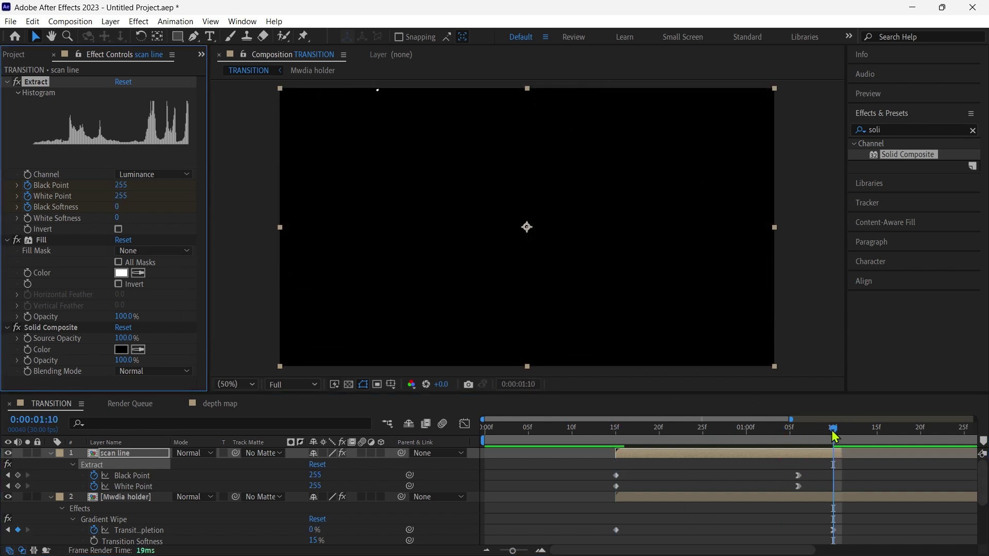
left_click_drag(831, 430, 734, 456)
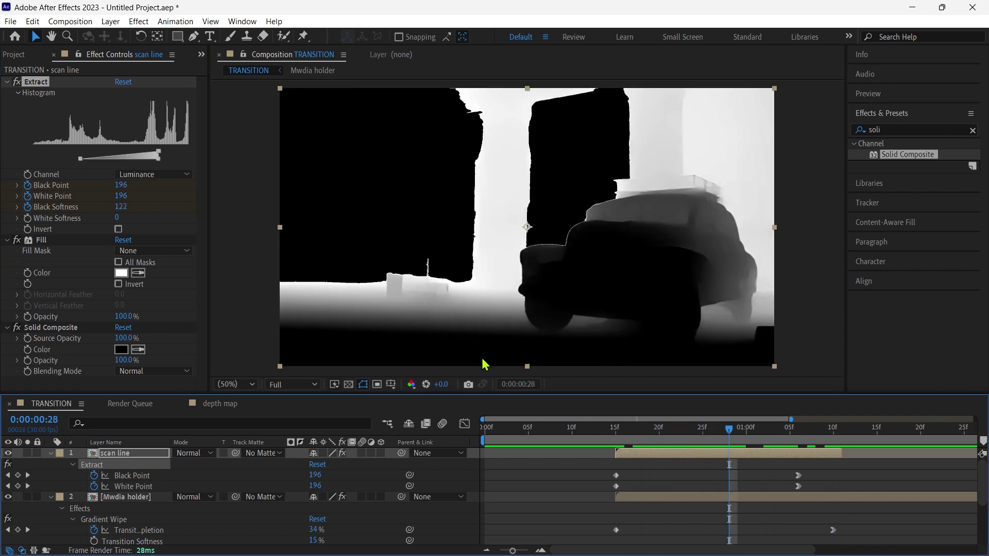
left_click(116, 224)
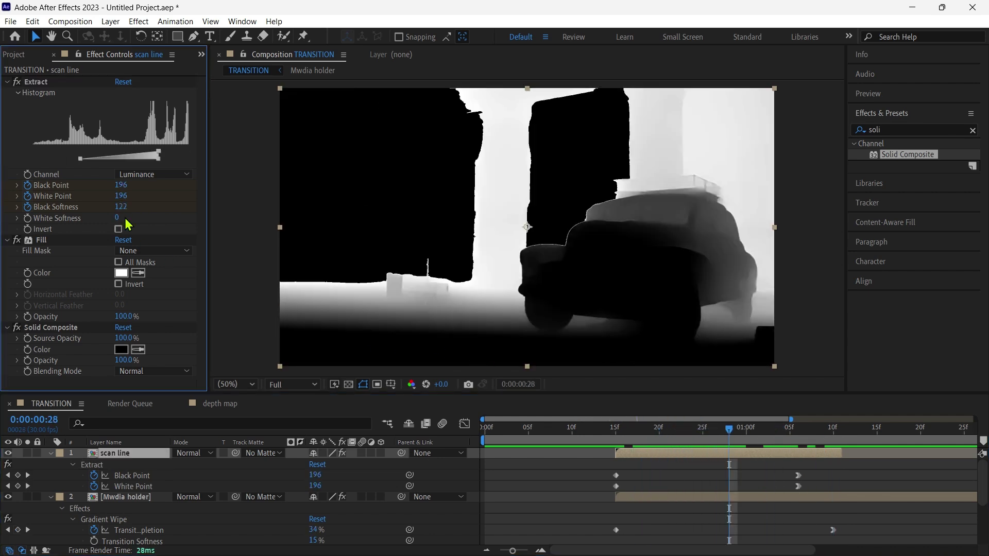
mouse_move(120, 217)
left_mouse_down()
mouse_move(134, 218)
mouse_move(123, 217)
left_mouse_up()
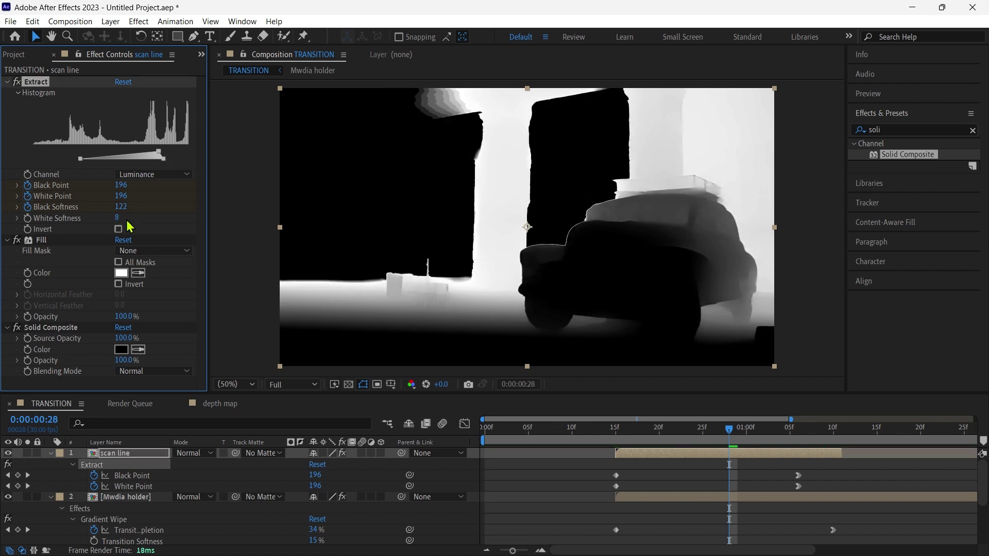
left_click_drag(729, 430, 642, 450)
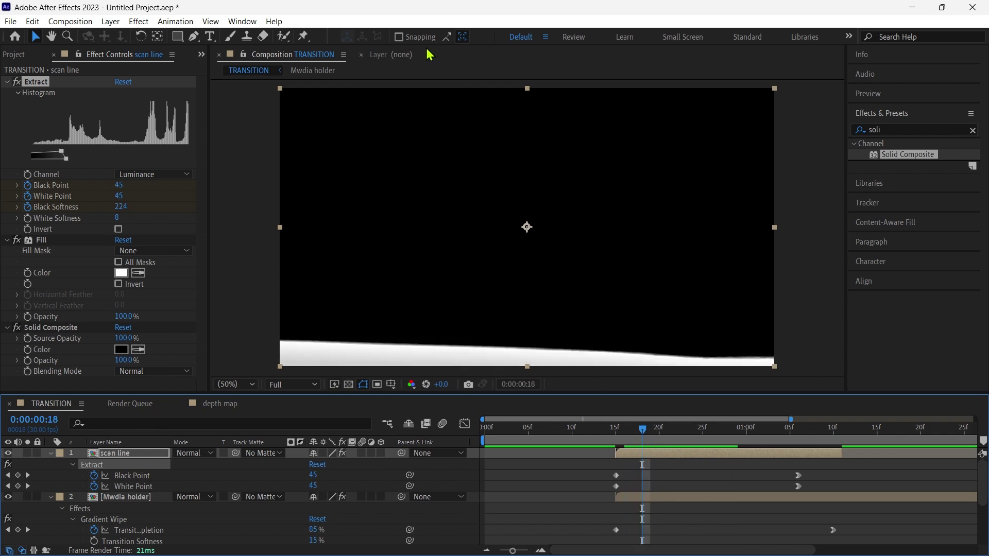
- Search for and apply Curves, Tint and Glow to the scan line layer, then jump to frame 28
left_click(909, 127)
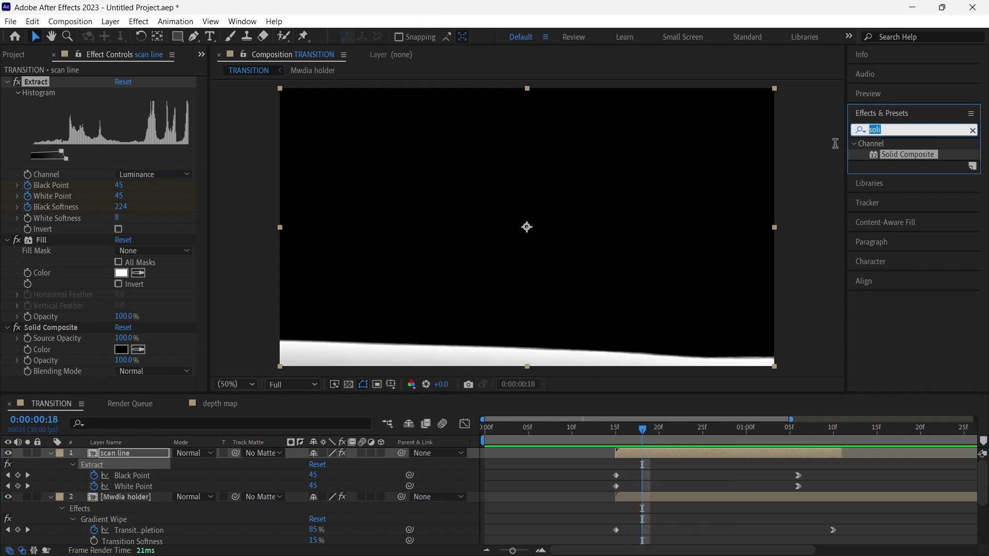
type("curve")
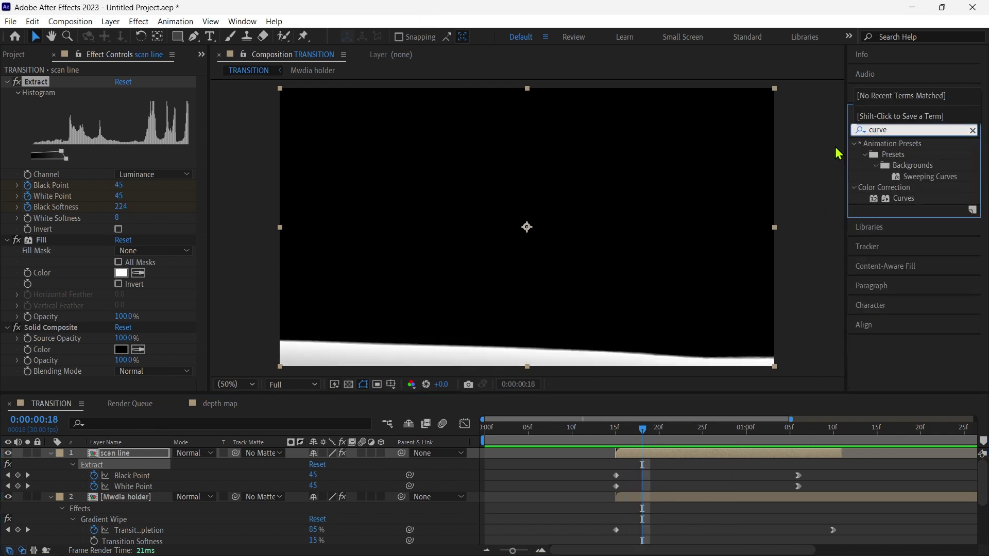
left_click_drag(904, 199, 181, 376)
left_click(919, 129)
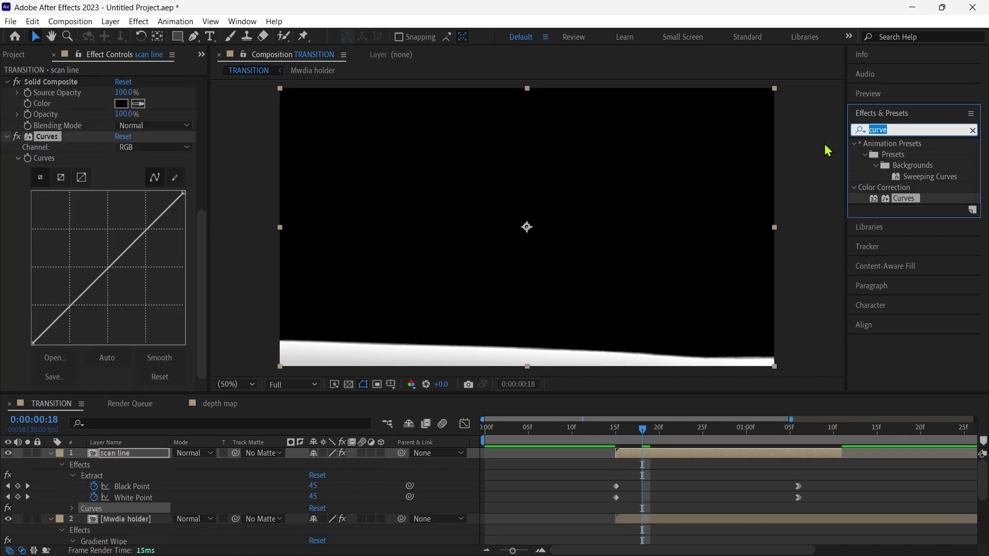
type("tint")
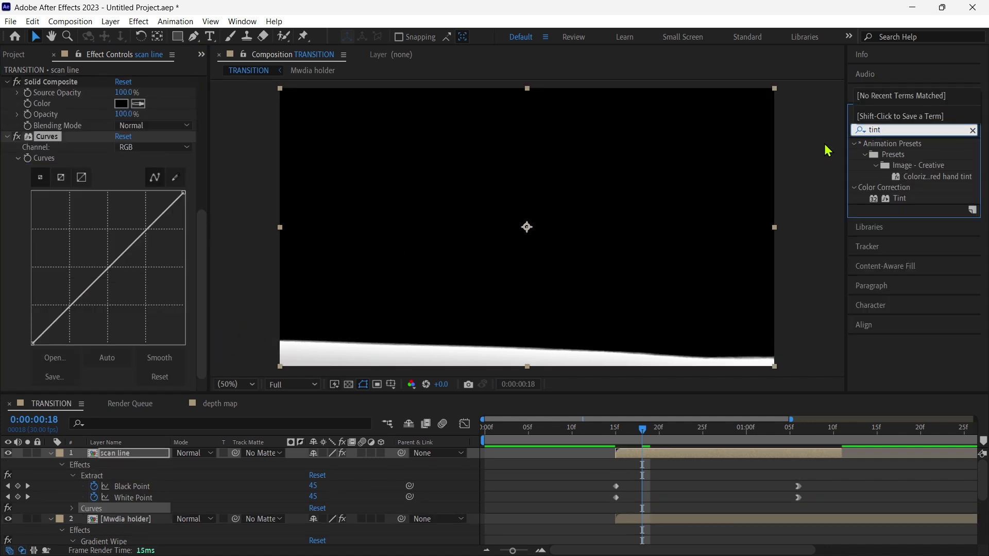
left_click_drag(899, 196, 172, 376)
left_click(895, 130)
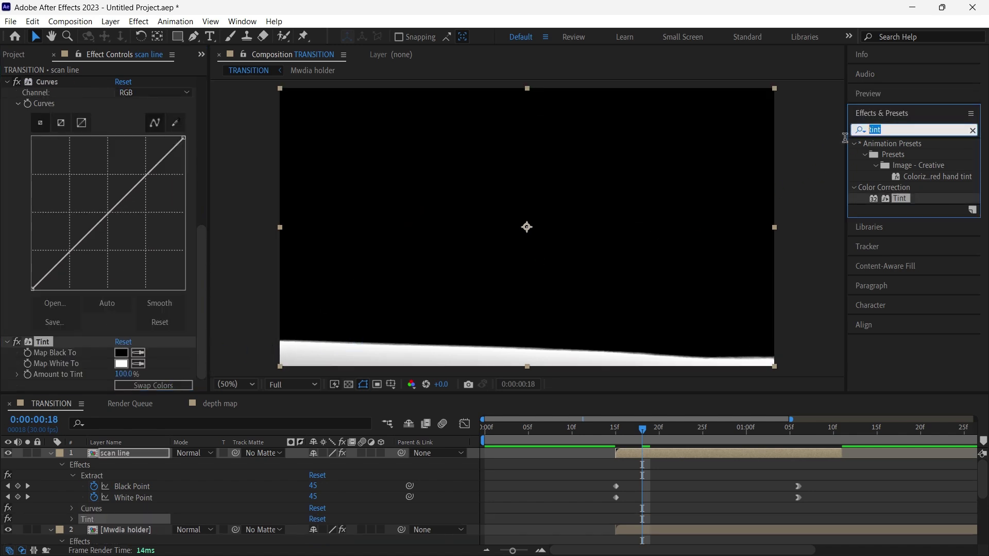
type("glow")
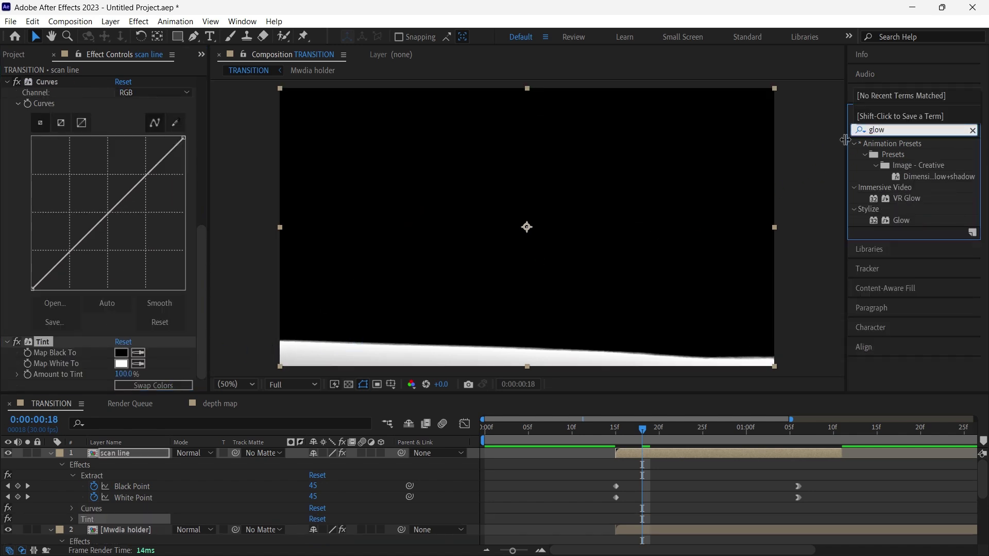
left_click_drag(905, 221, 162, 379)
key("shift+Page_Down")
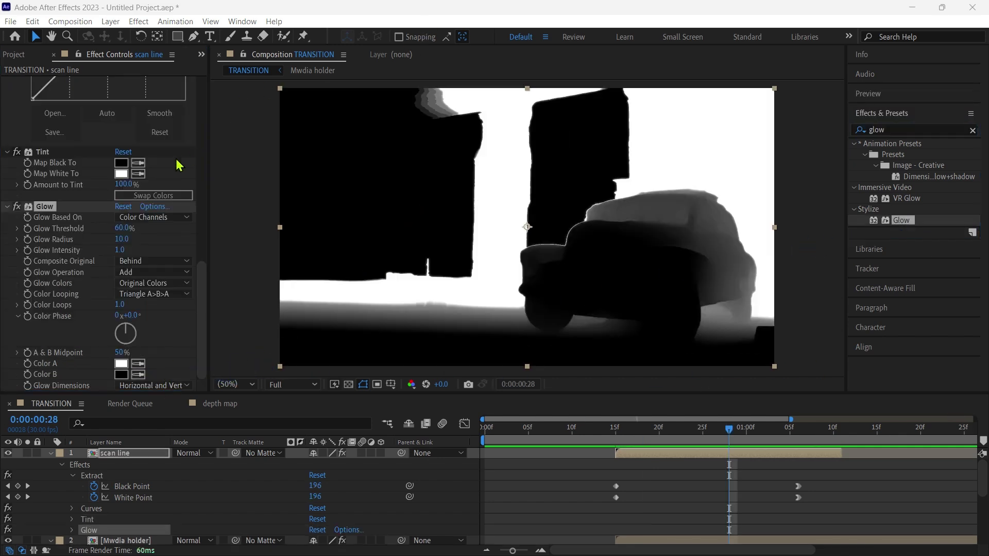
- Map Tint's white to a saturated blue, 2144E6
left_click(121, 174)
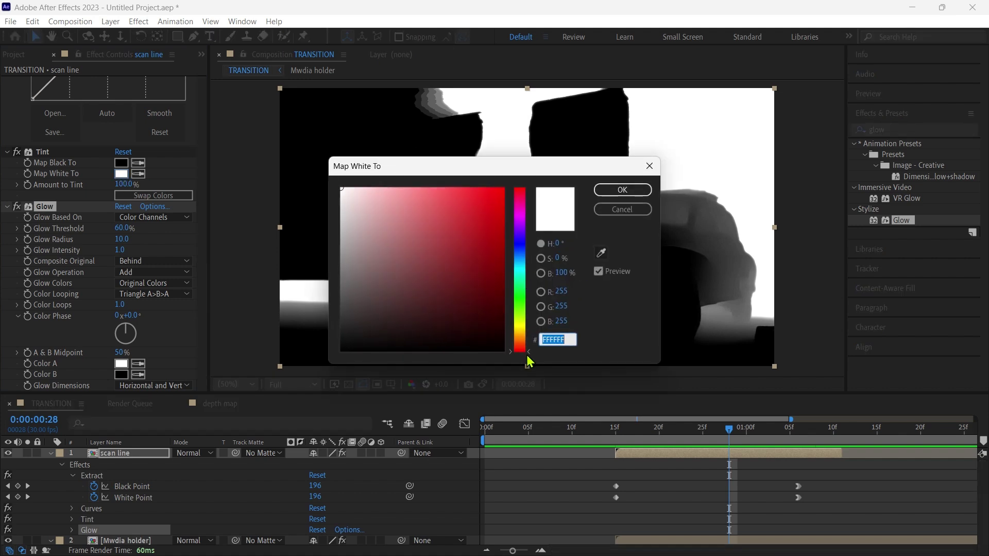
left_click_drag(528, 359, 531, 259)
left_click(480, 203)
left_click(610, 191)
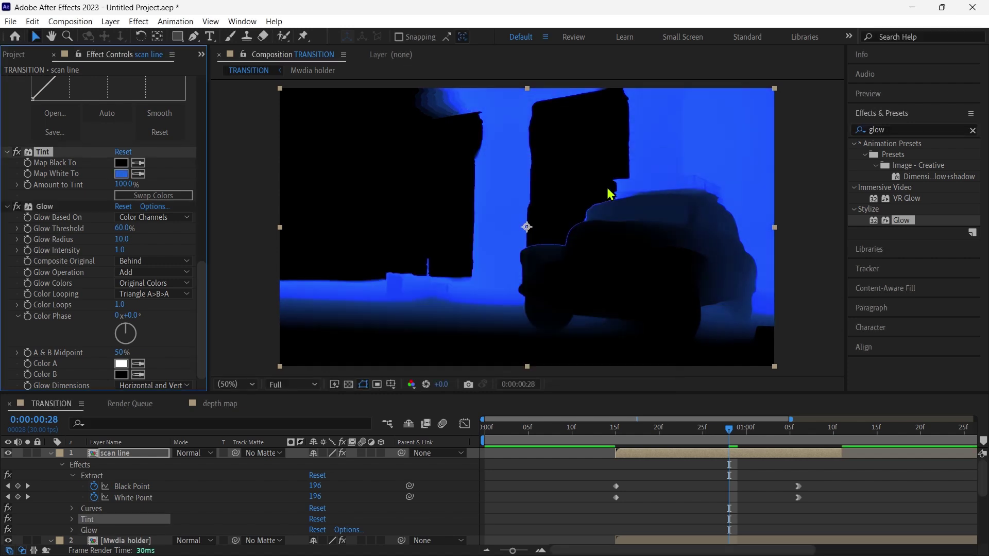
- Set Glow Operation to Screen and bring up the scan line layer's blend modes
left_click(156, 273)
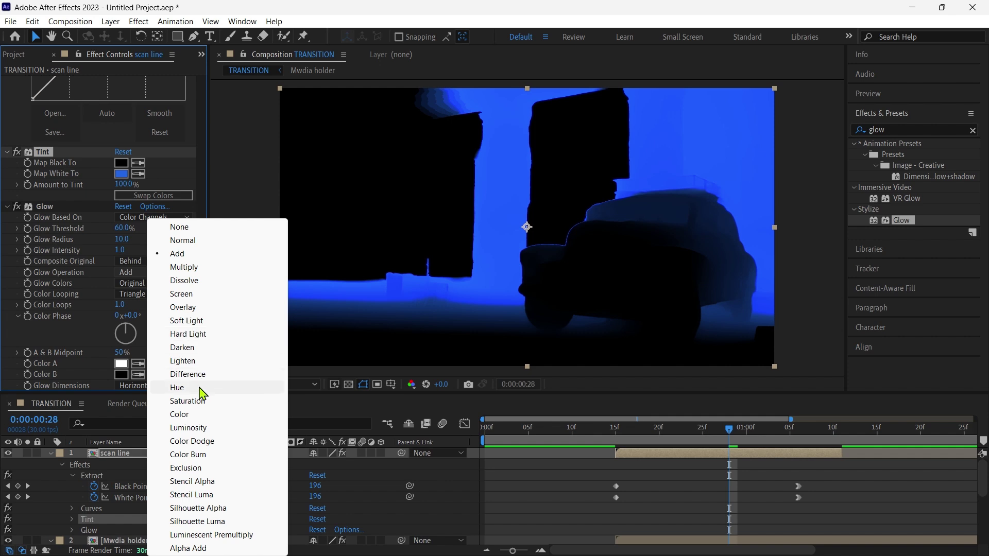
left_click(200, 294)
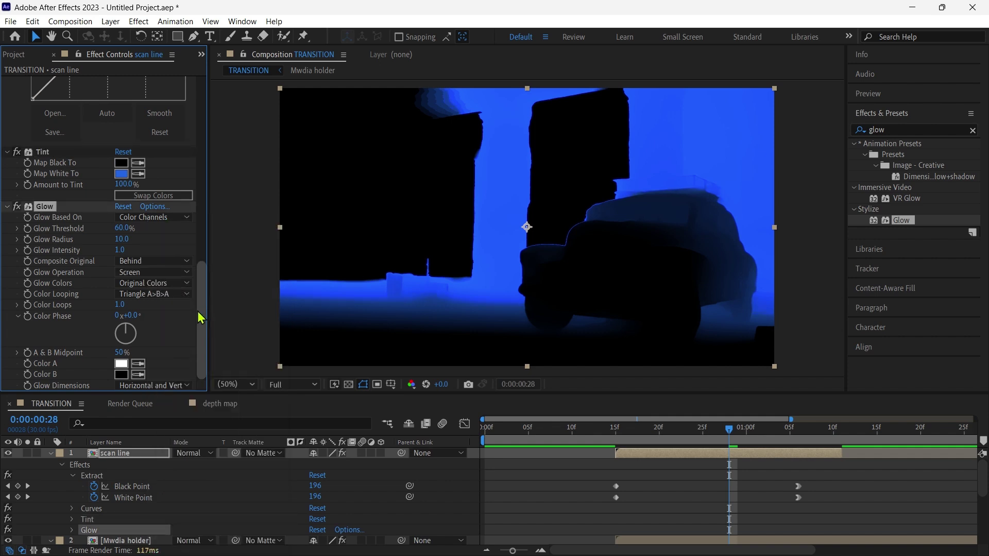
left_click(211, 455)
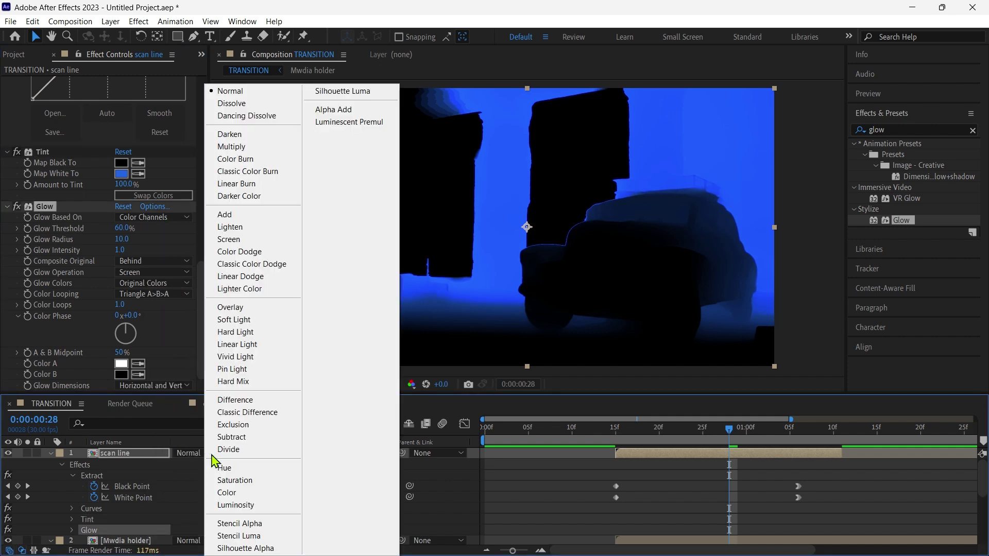
- Blend the scan line with Add, then set Glow Threshold to 36.5% and Glow Radius to 106
left_click(266, 215)
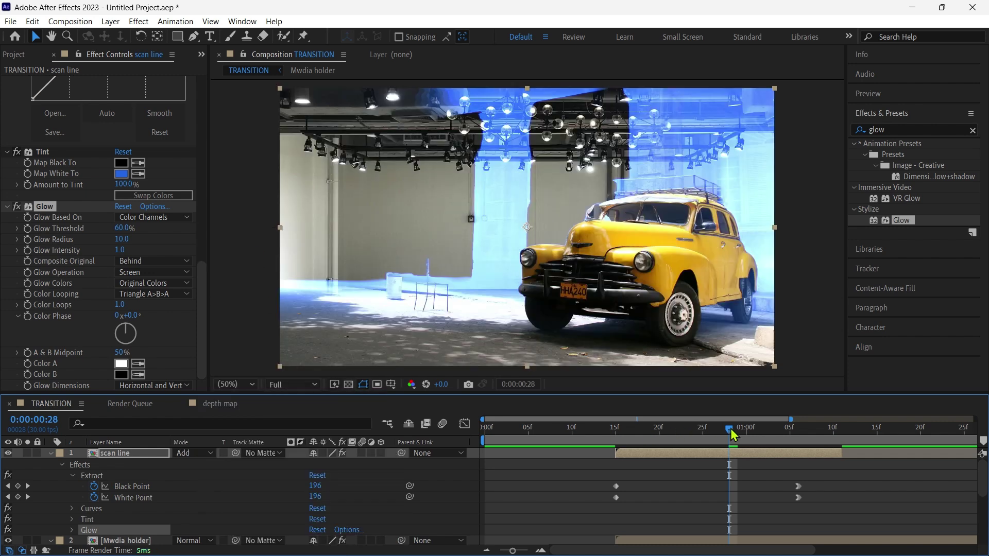
left_click_drag(730, 432, 685, 447)
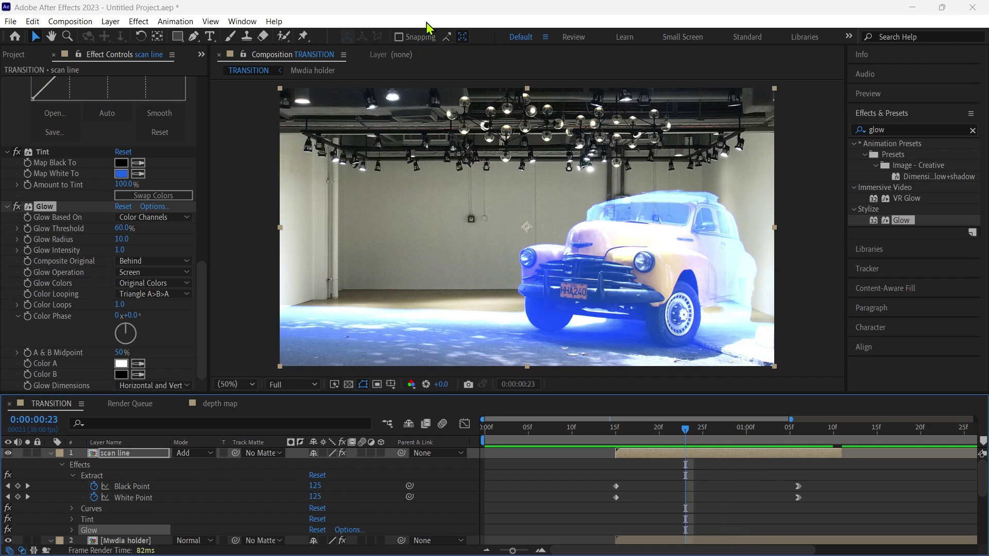
left_click_drag(122, 229, 183, 244)
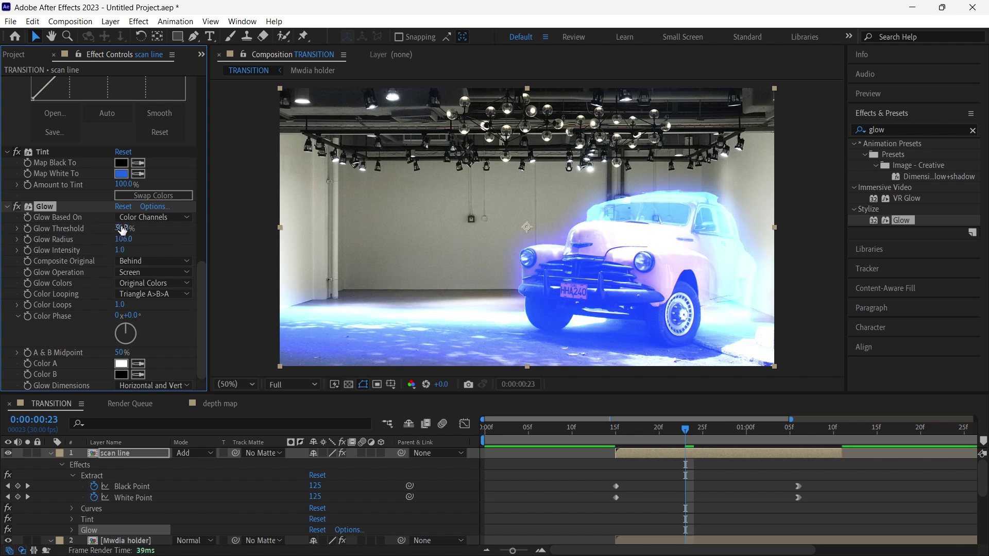
mouse_move(124, 228)
left_mouse_down()
mouse_move(108, 228)
mouse_move(120, 228)
left_mouse_up()
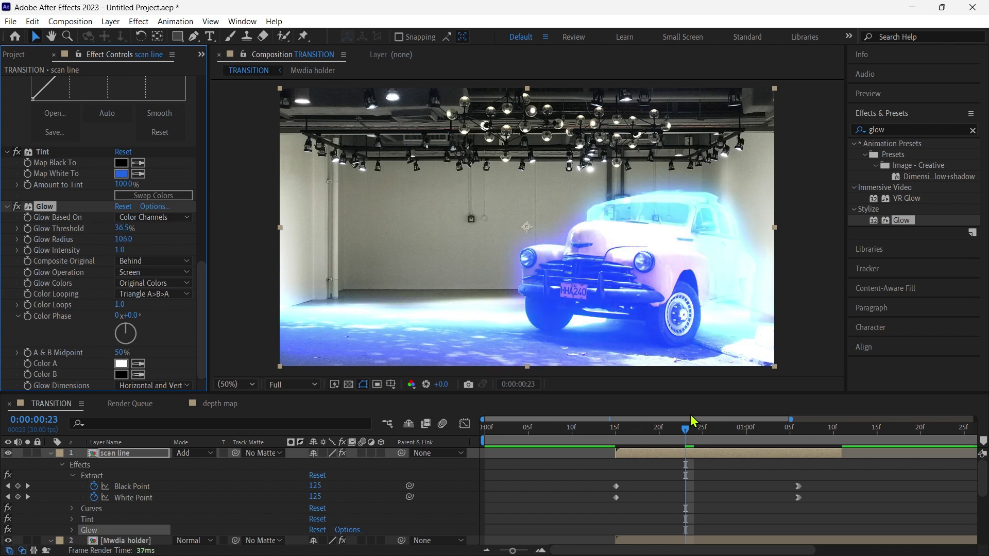
mouse_move(686, 429)
left_mouse_down()
mouse_move(656, 432)
mouse_move(830, 442)
mouse_move(694, 433)
left_mouse_up()
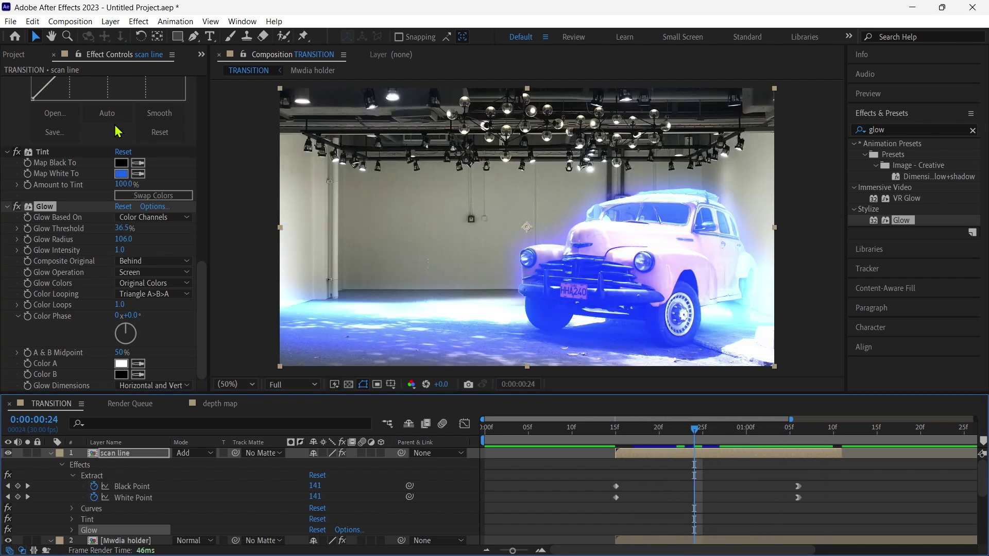
scroll(117, 131, "up", 4)
- Duplicate the depth map layer and rename the copy 'shak map'
key("u")
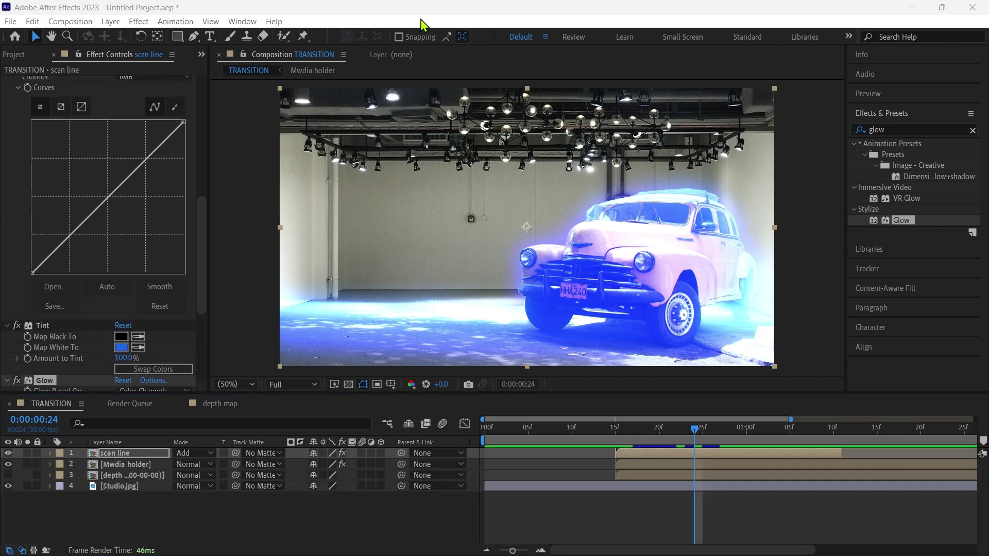
left_click(116, 477)
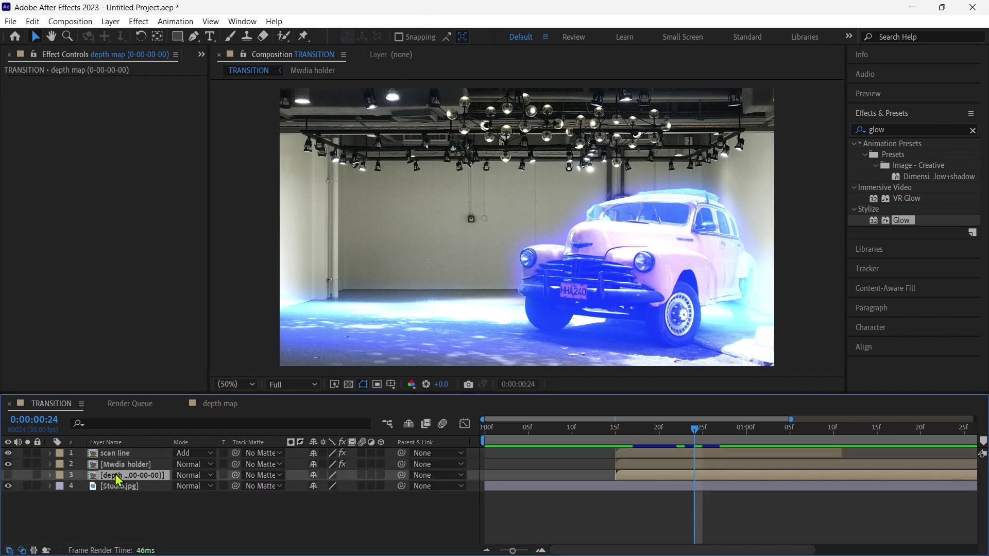
key("ctrl+d")
right_click(119, 478)
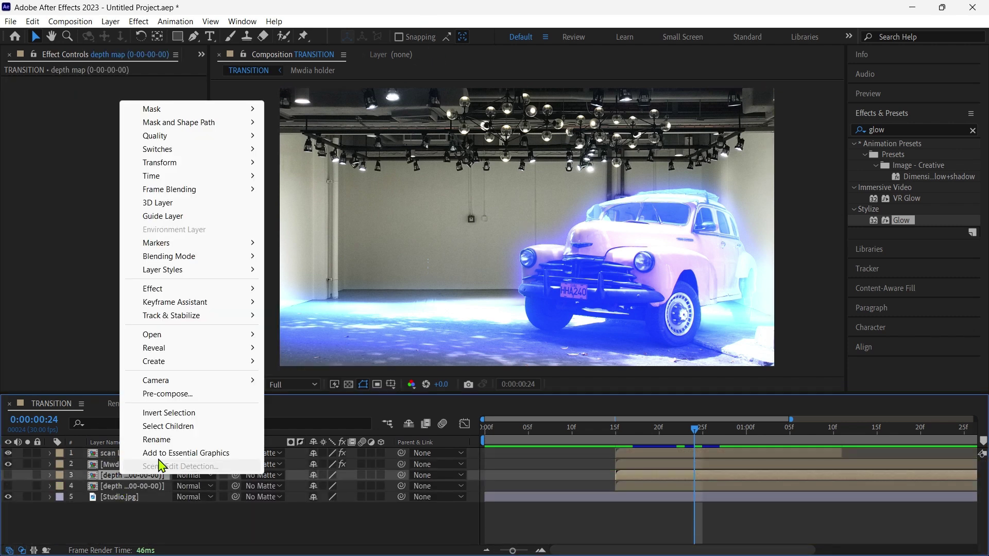
left_click(157, 439)
type("shak map")
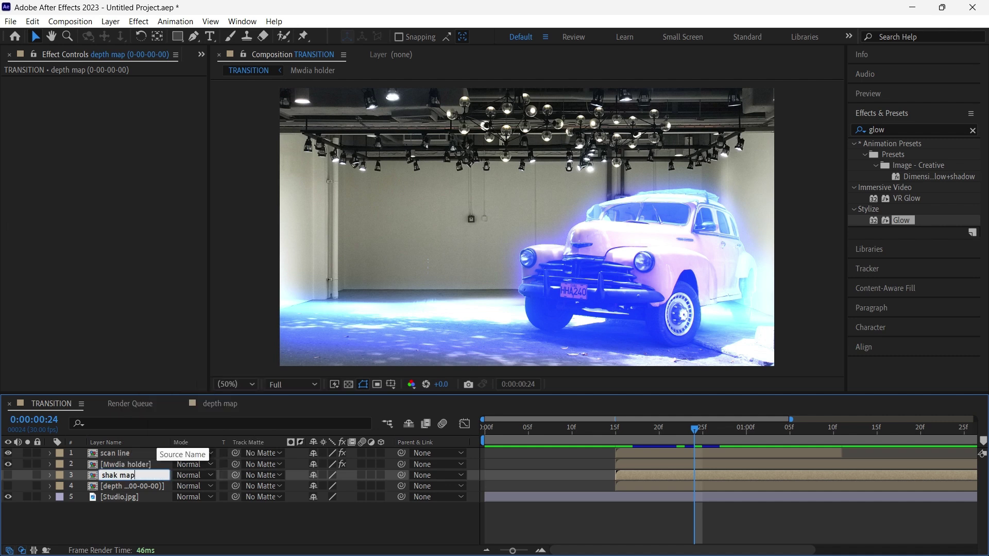
key("Return")
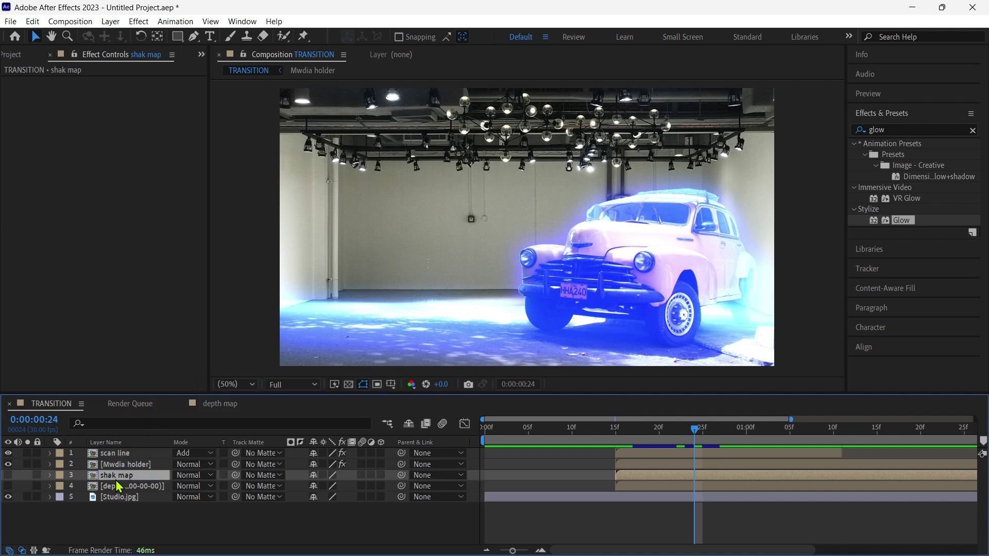
- Add a new adjustment layer, move it to the top and name it 'shak'
right_click(143, 536)
mouse_move(183, 378)
left_click(357, 473)
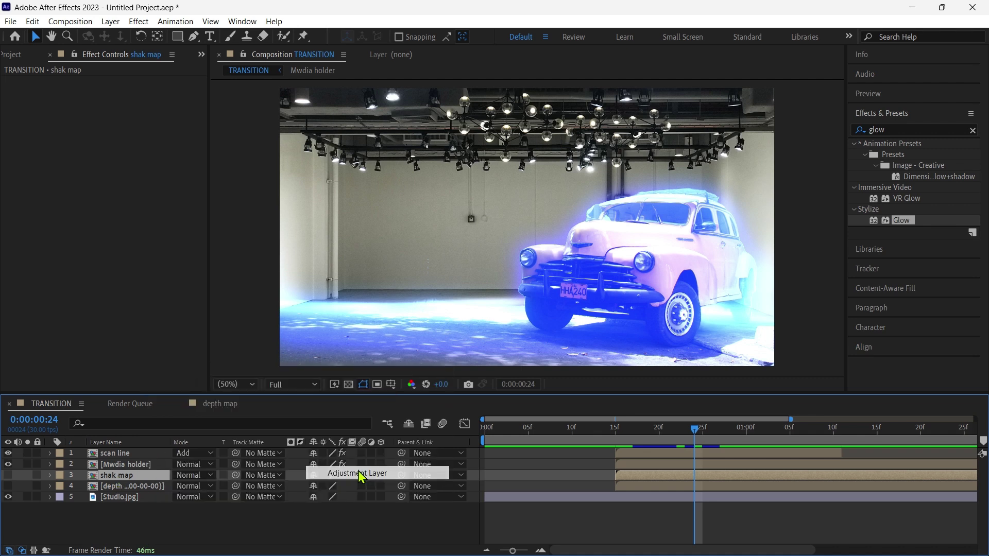
left_click_drag(111, 480, 116, 456)
right_click(115, 458)
left_click(140, 417)
type("shak")
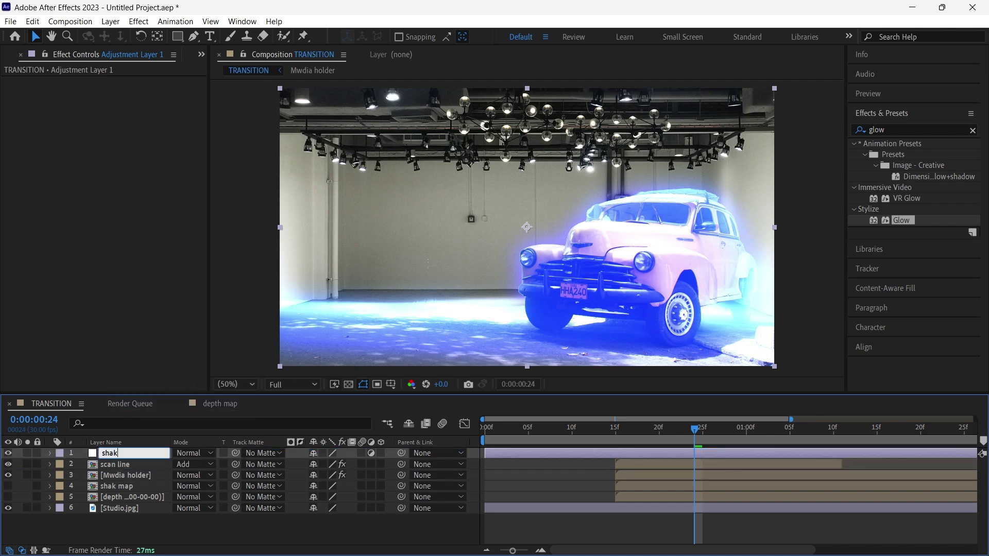
key("Return")
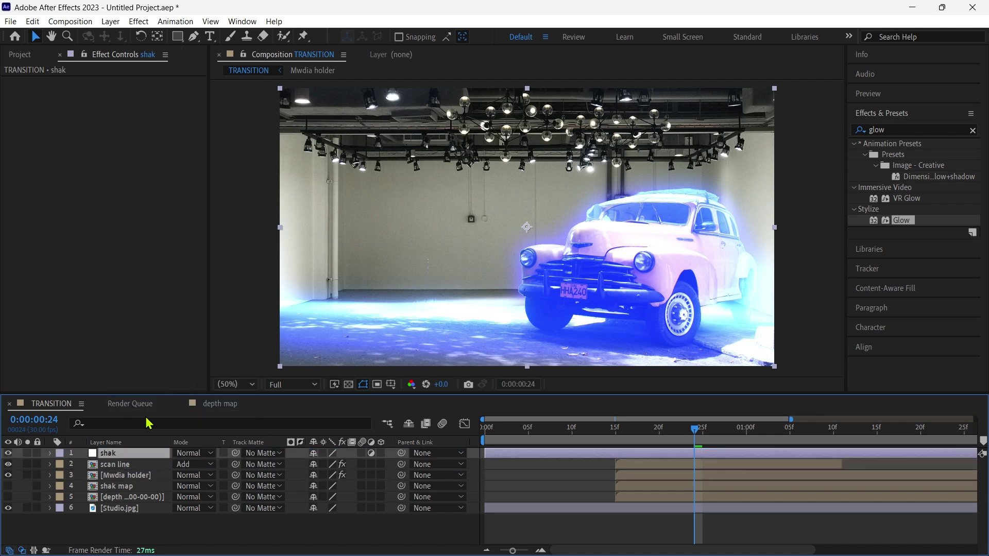
- Apply Slider Control to the shak layer
left_click(909, 129)
type("slid")
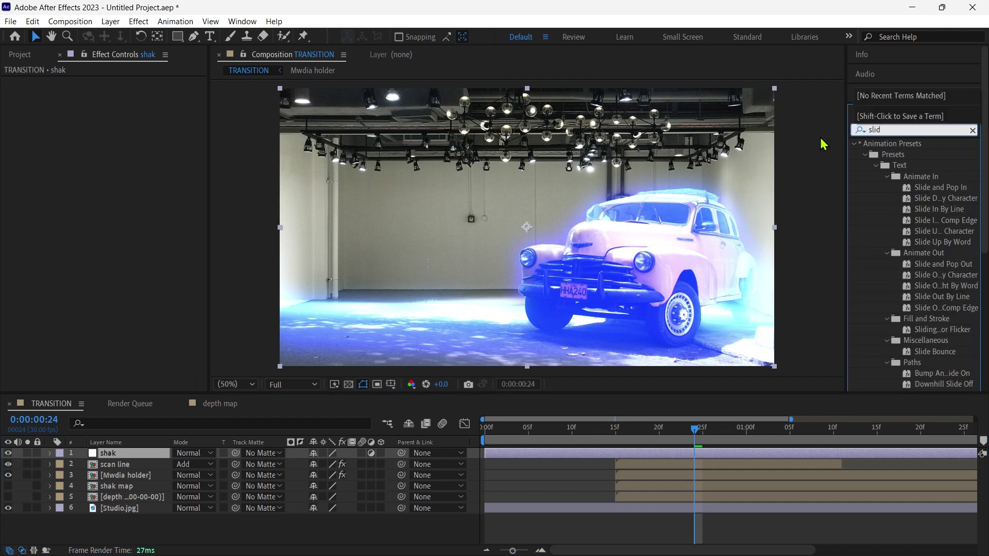
type("er")
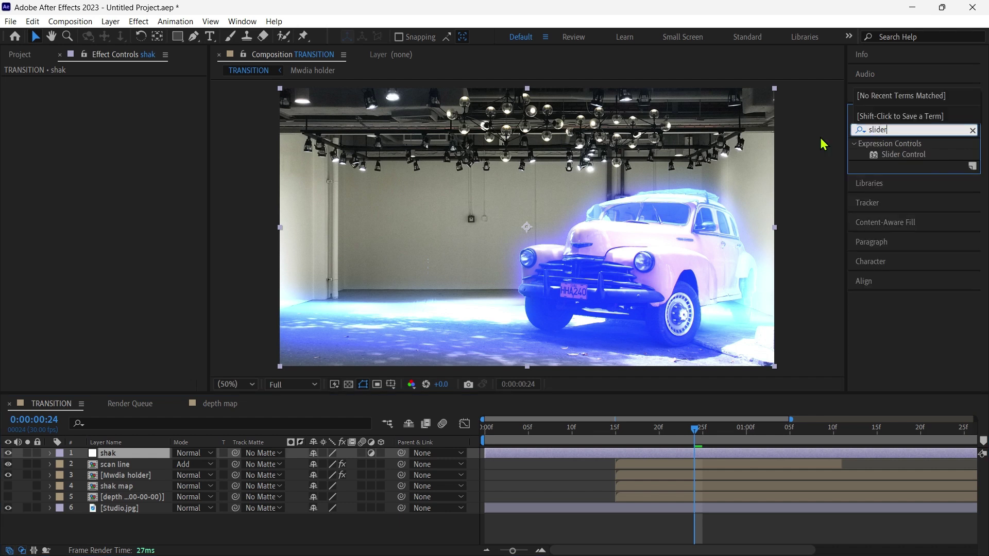
left_click_drag(888, 158, 133, 254)
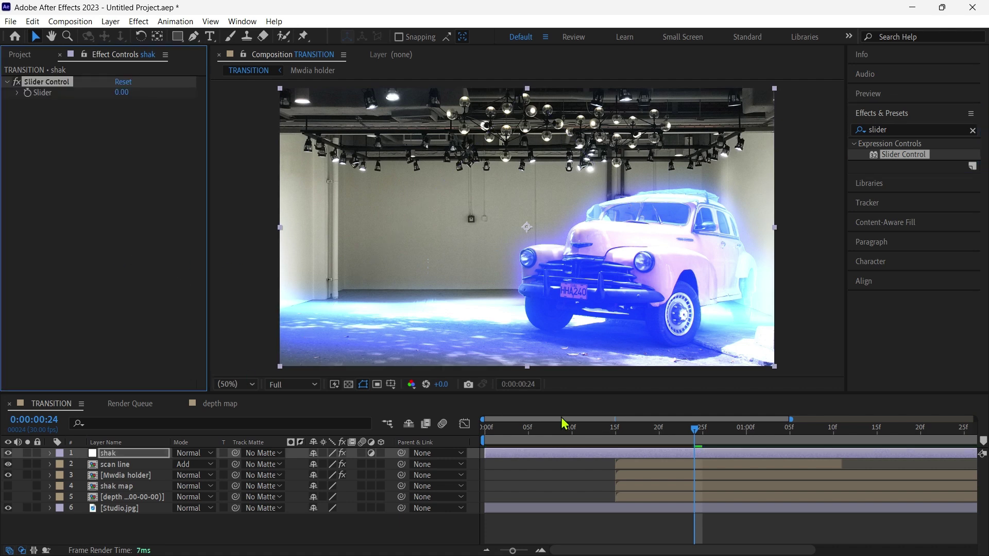
- Set Displacement Map to use the shak map layer's Effects & Masks
left_click_drag(697, 435, 843, 439)
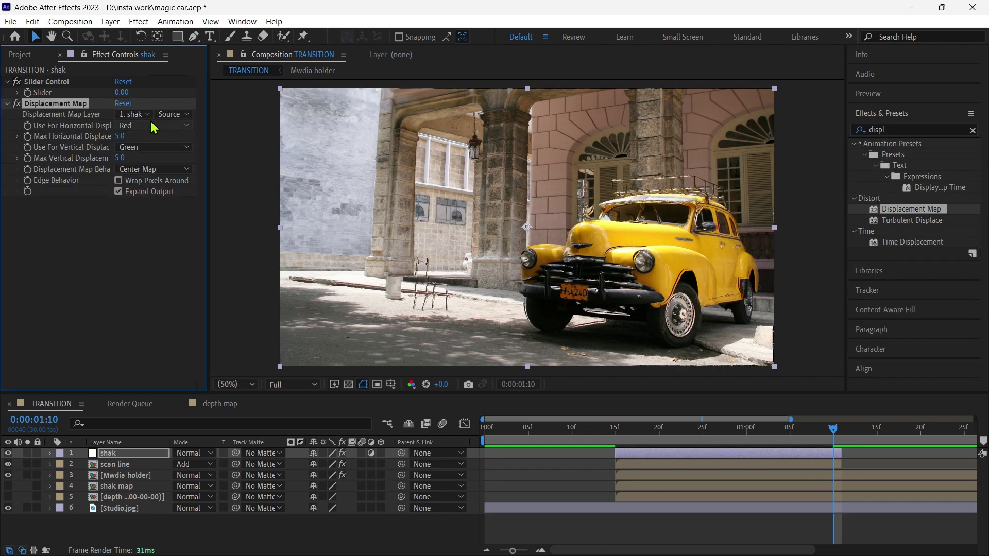
left_click(146, 114)
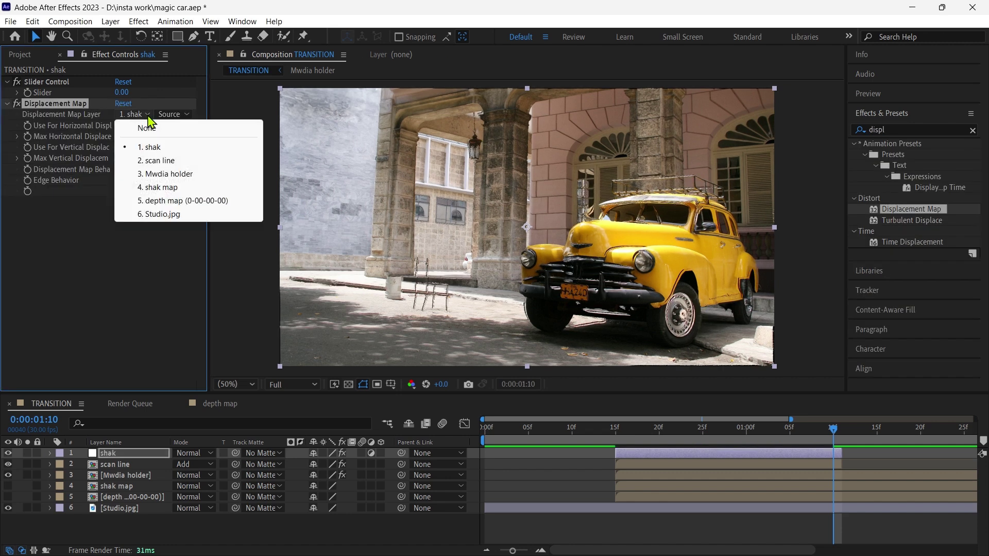
left_click(157, 188)
left_click(183, 115)
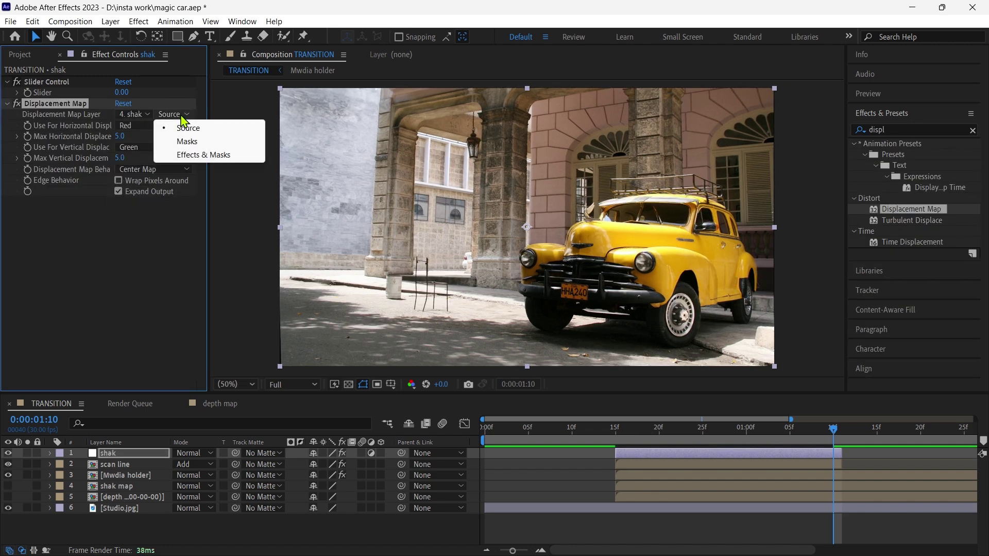
left_click(173, 152)
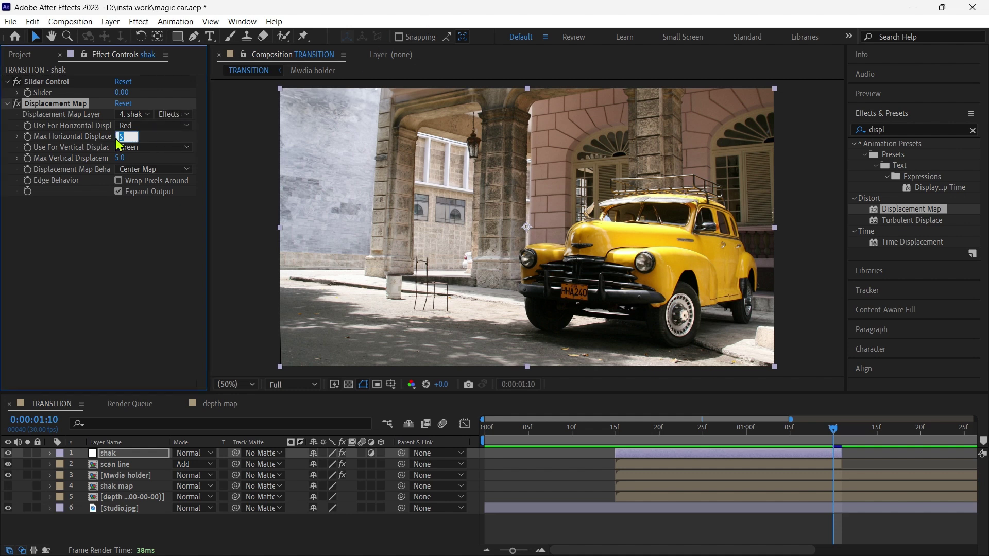
- Set Max Horizontal Displacement to 0 and reveal Displacement Map's properties in the timeline
type("0")
key("Return")
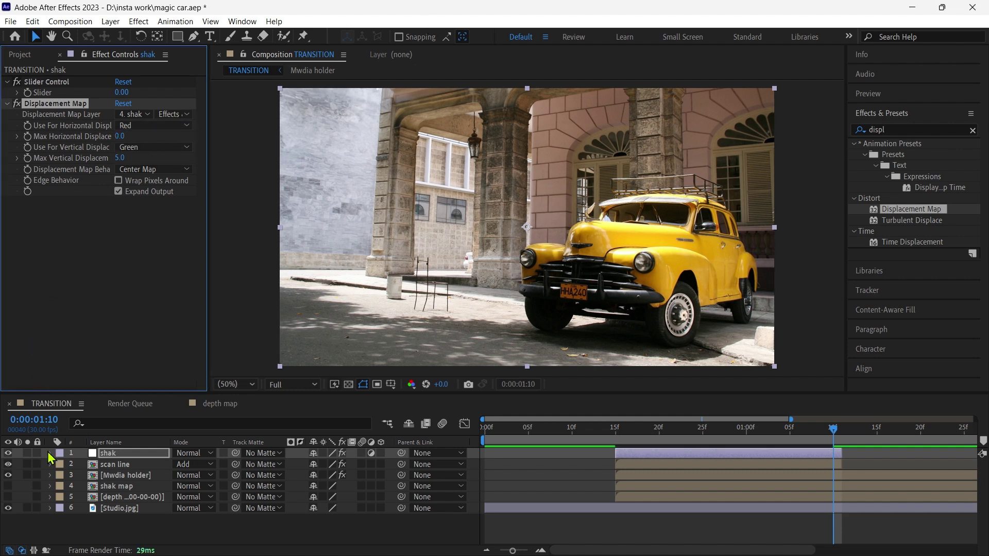
left_click(50, 453)
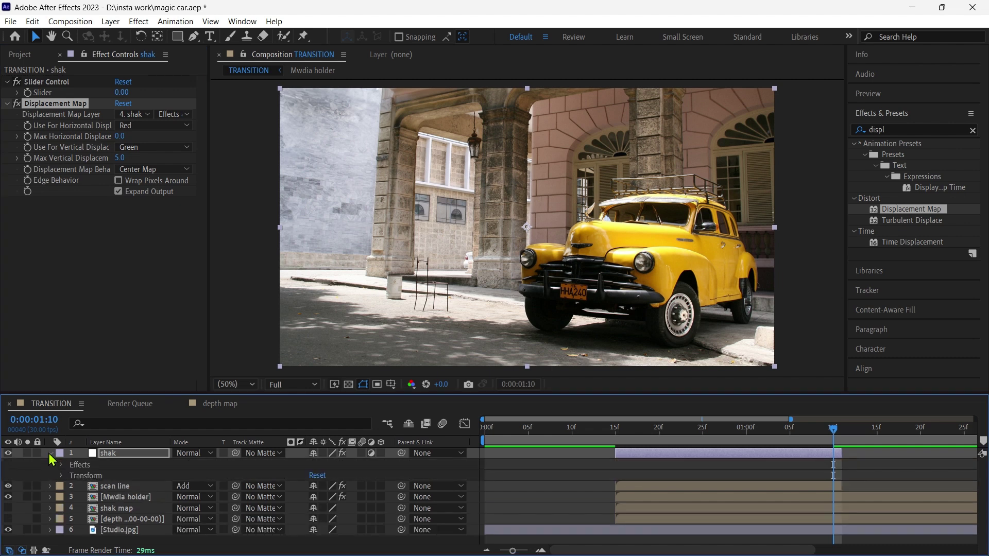
left_click(50, 454)
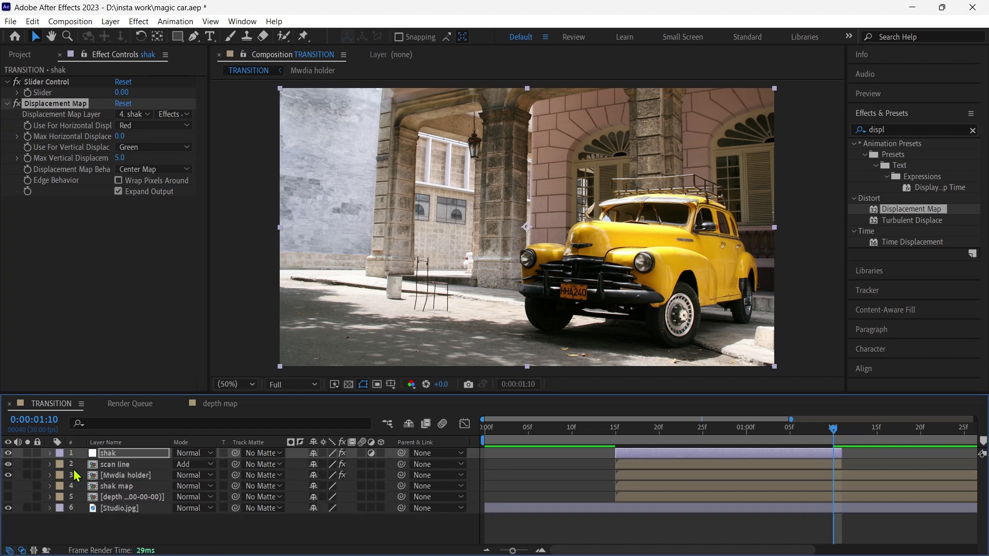
left_click(51, 453)
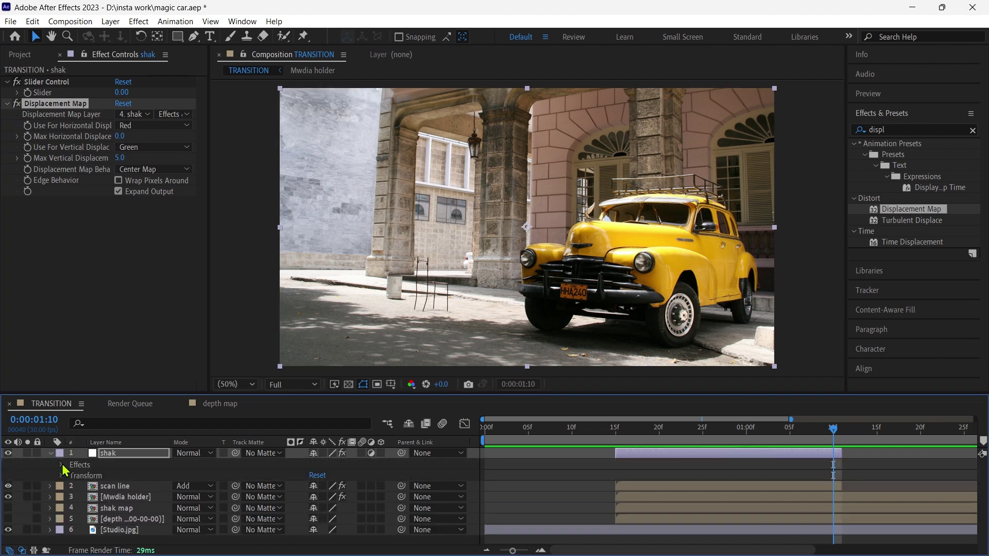
left_click(61, 465)
left_click(71, 487, "alt")
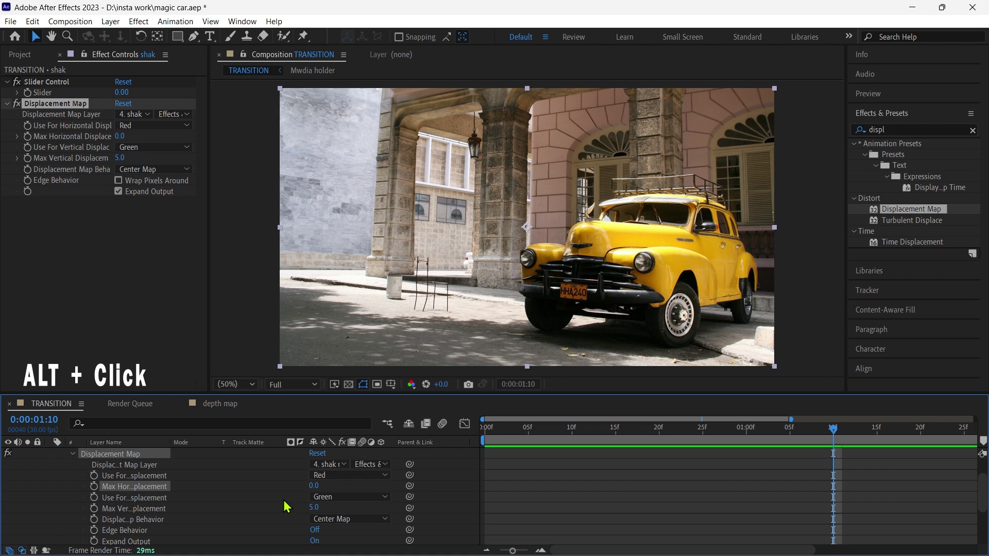
- Give Max Horizontal Displacement the expression wiggle(20, effect("Slider Control")(1))
left_click(94, 486, "alt")
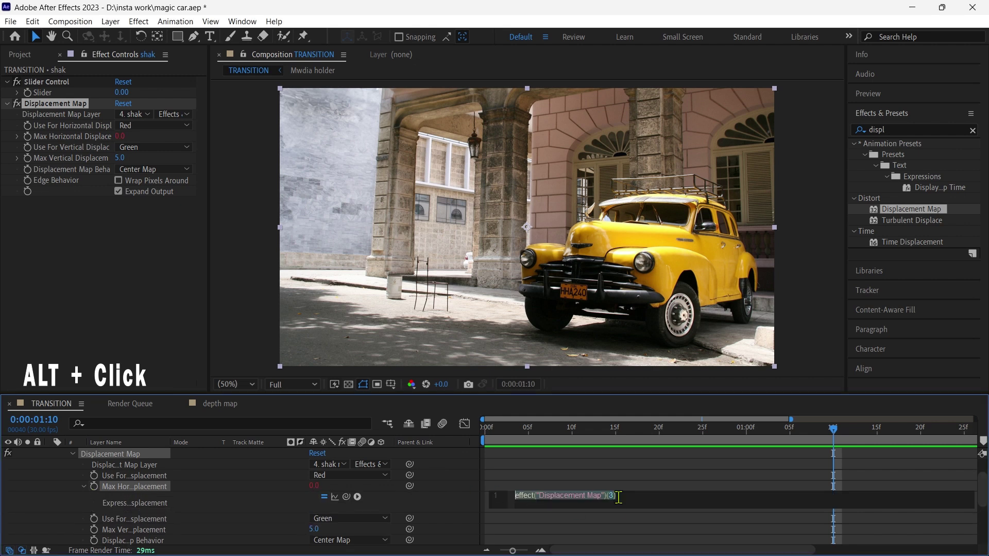
type("wiggle")
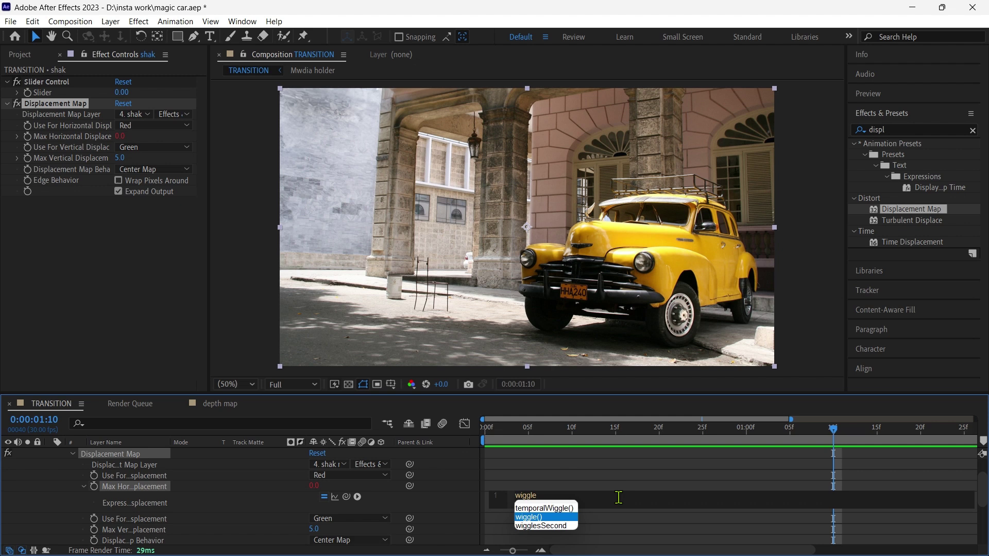
type("(")
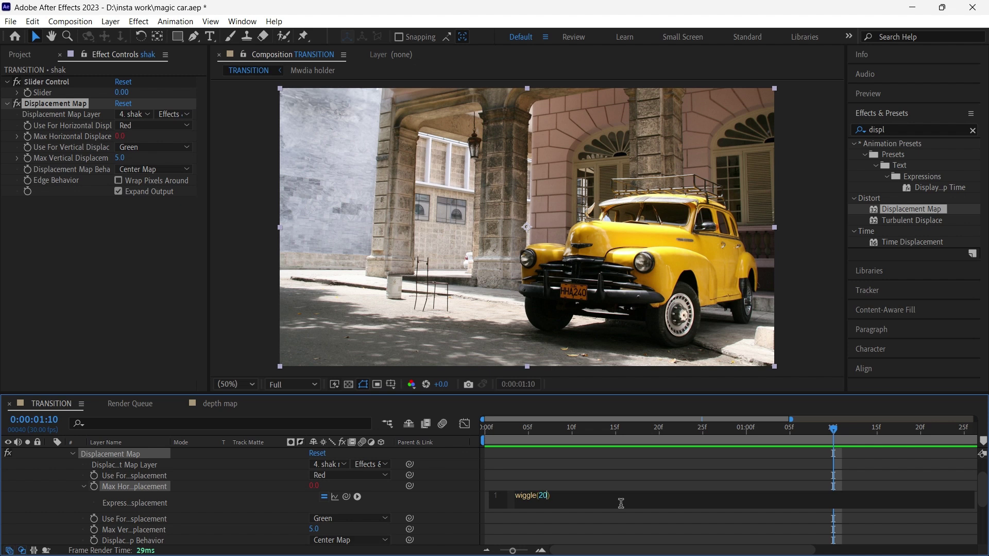
type("20,")
left_click_drag(346, 497, 83, 95)
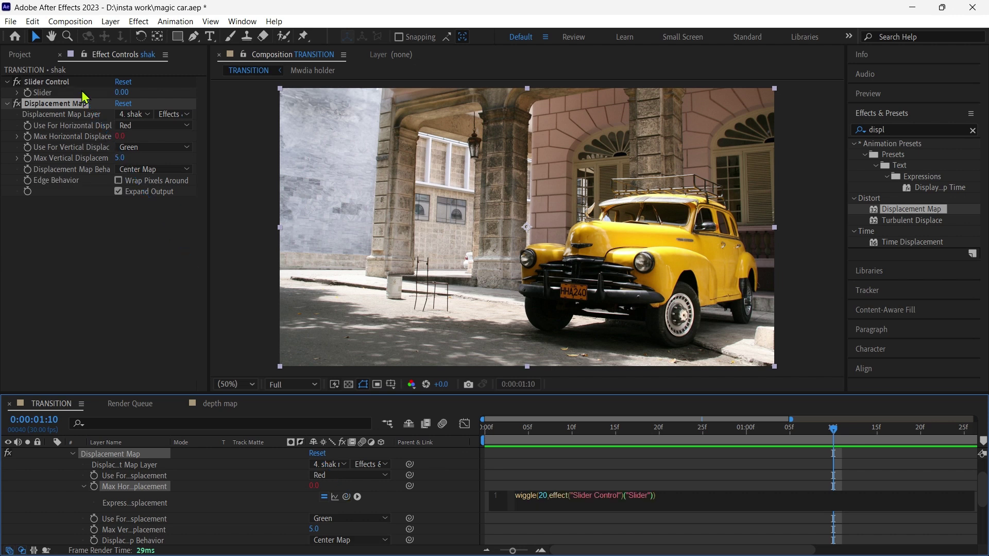
- Zero Max Vertical Displacement and give it the same slider-linked wiggle(20) expression
left_click(314, 530)
type("0")
key("Return")
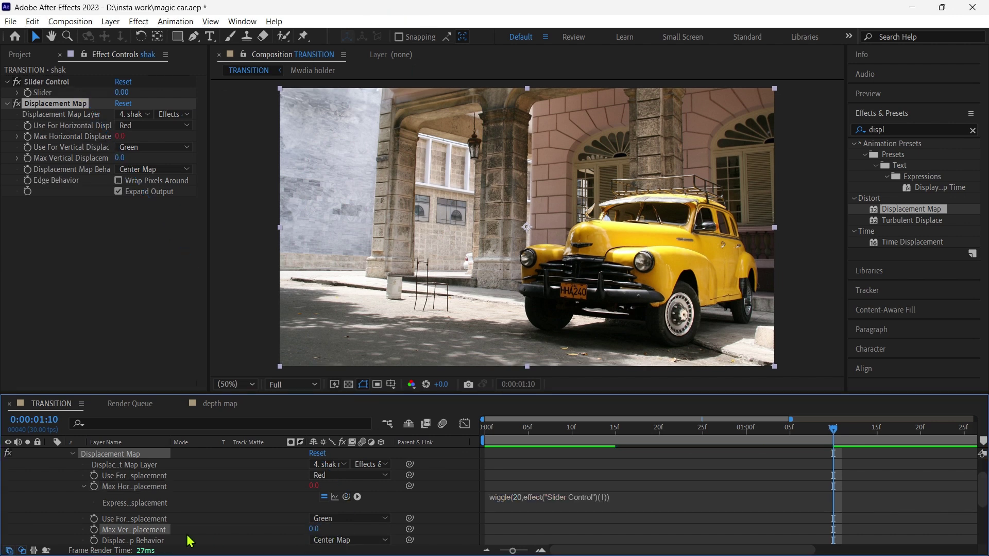
left_click(94, 531, "alt")
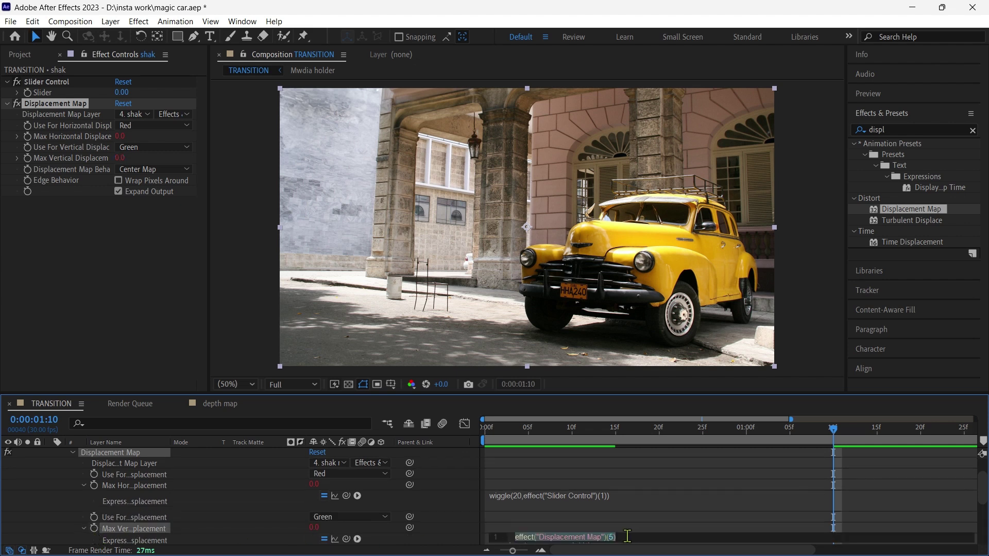
type("wig")
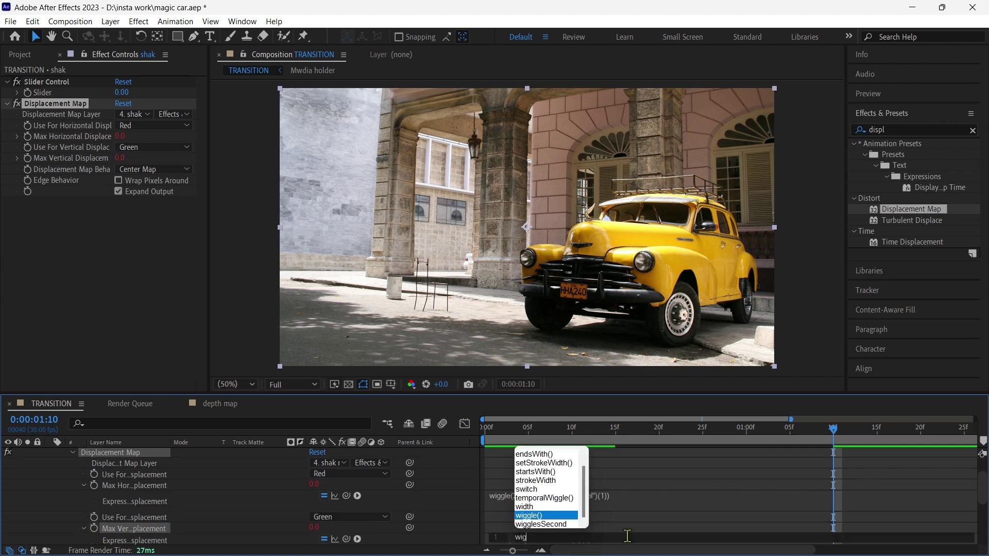
type("gle(20,")
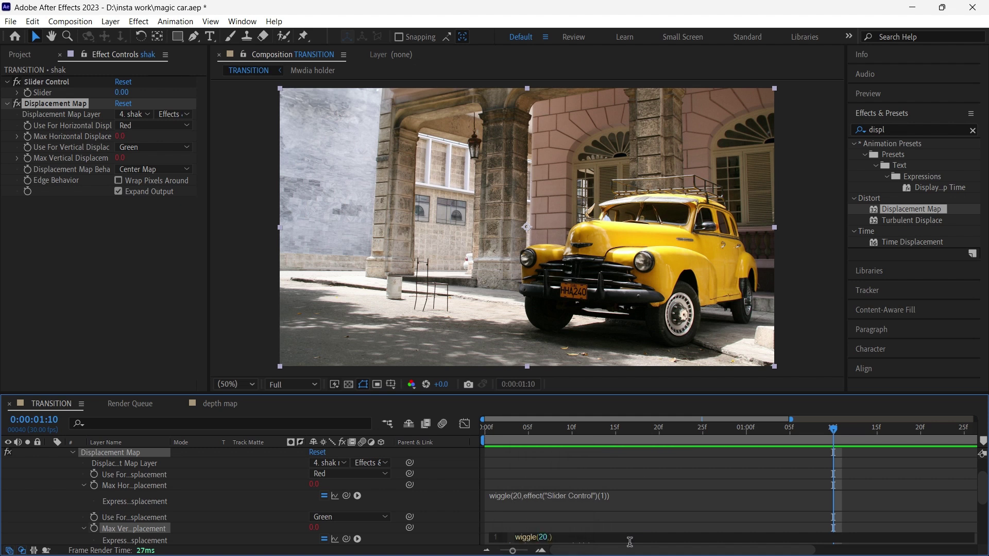
key("BackSpace")
type(",")
key("KP_Enter")
key("ctrl+z")
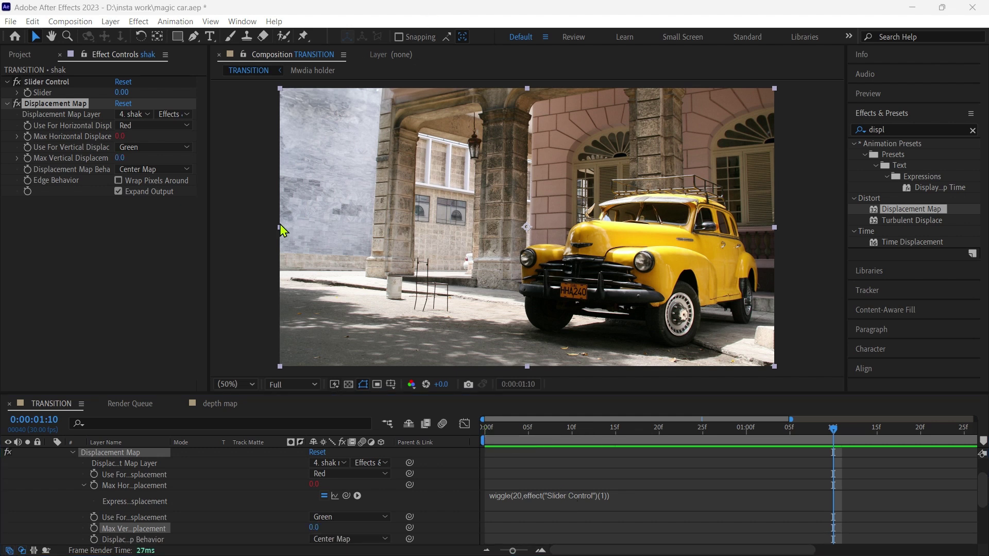
left_click(94, 529, "alt")
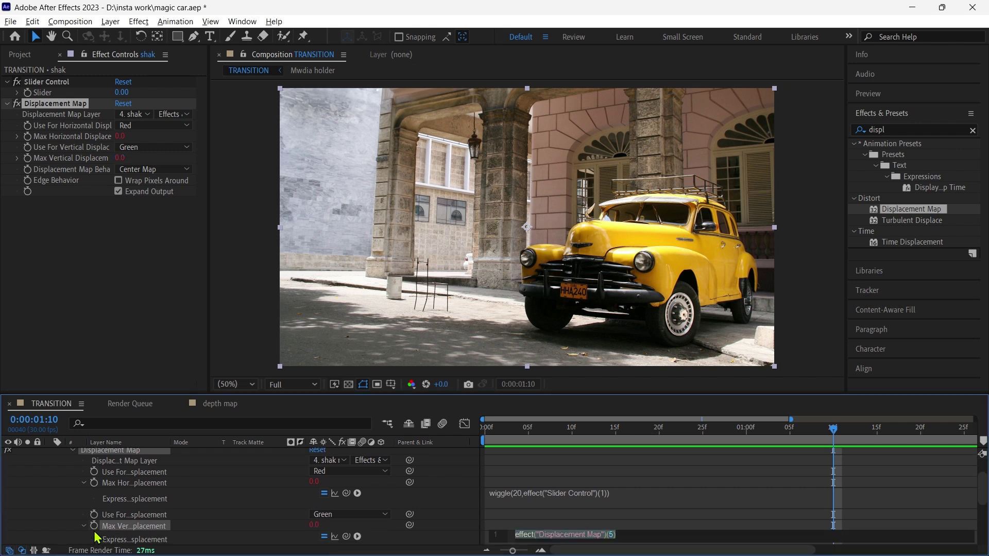
left_click(537, 534)
- Check the shak layer's expressions, set the Slider to 75 and collapse the layer
key("g")
key("e")
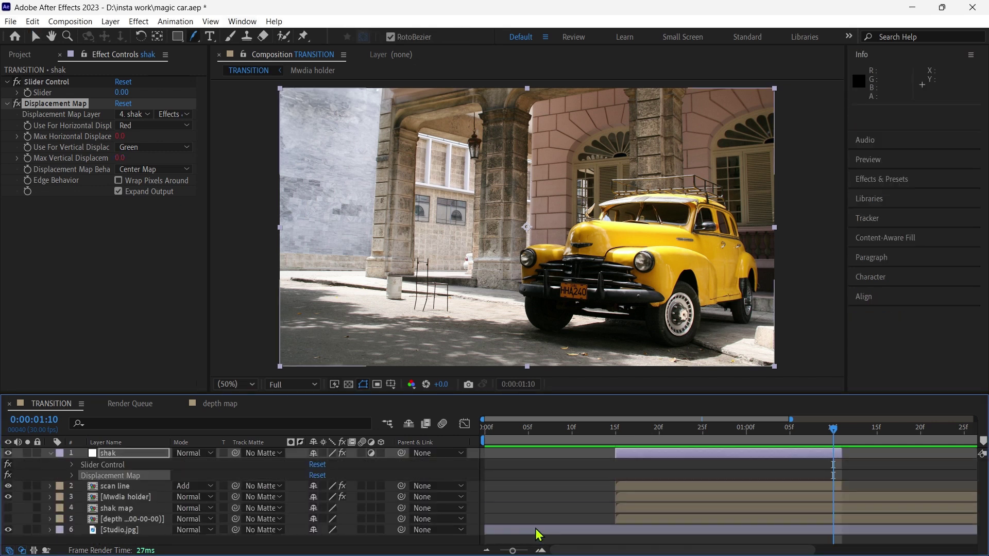
key("e")
key("e")
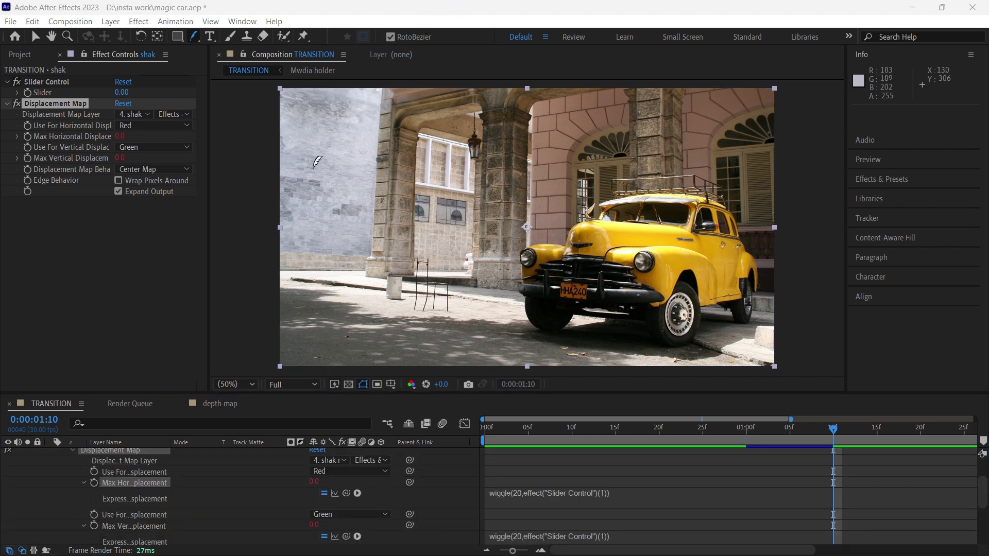
key("v")
left_click(122, 92)
type("75")
key("Return")
left_click(72, 475)
left_click(50, 454)
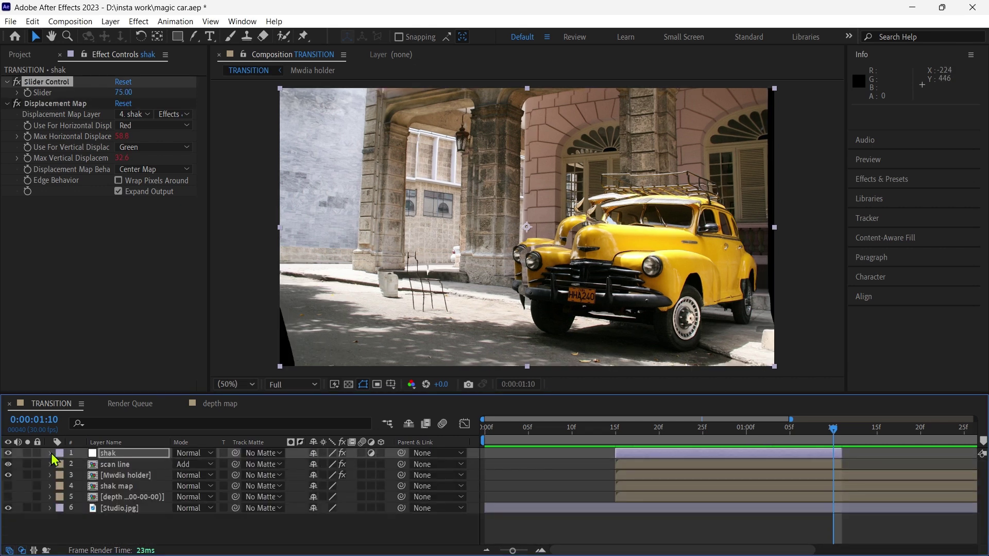
- Inspect the scan line layer's Solid Composite effect settings
left_click(119, 464)
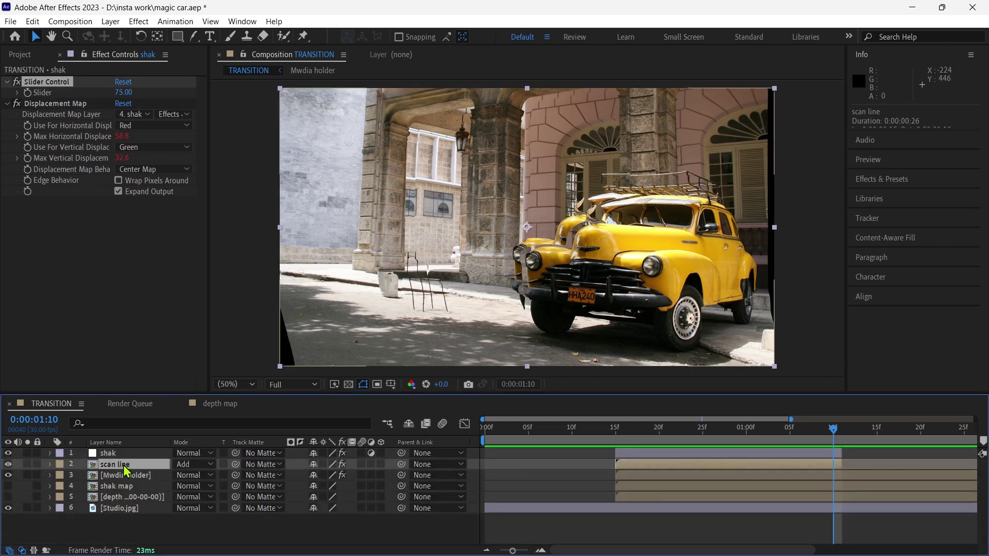
left_click(35, 84)
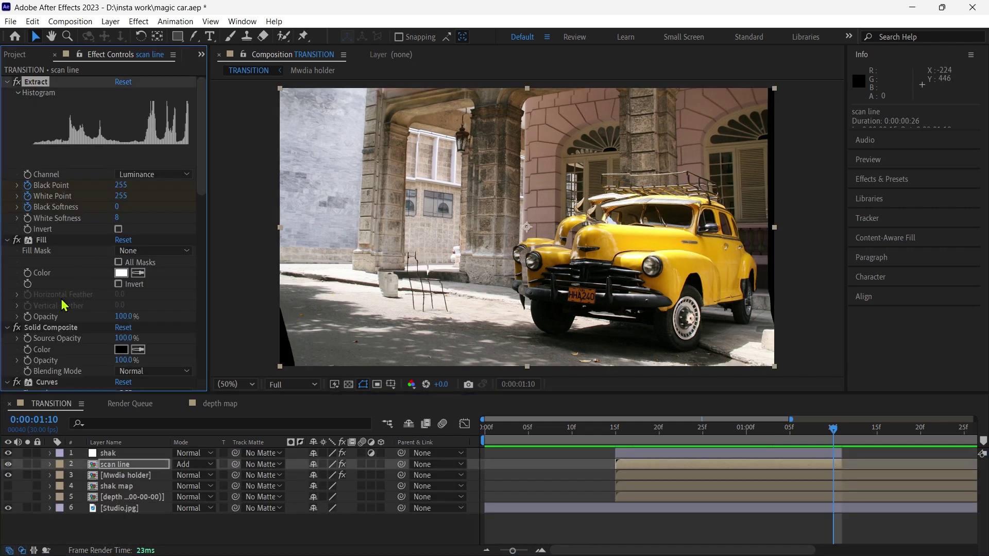
scroll(57, 334, "down", 3)
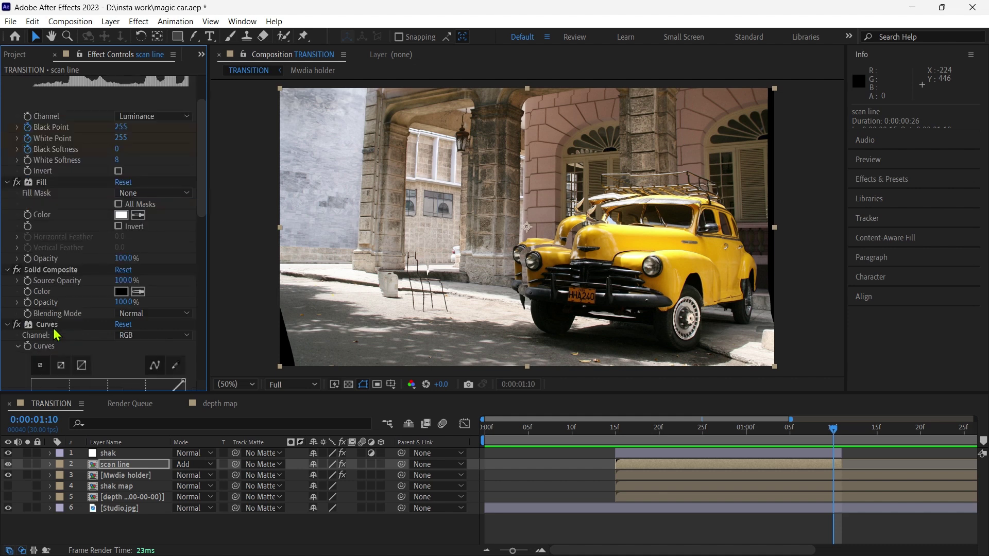
left_click(60, 272)
scroll(62, 245, "up", 3)
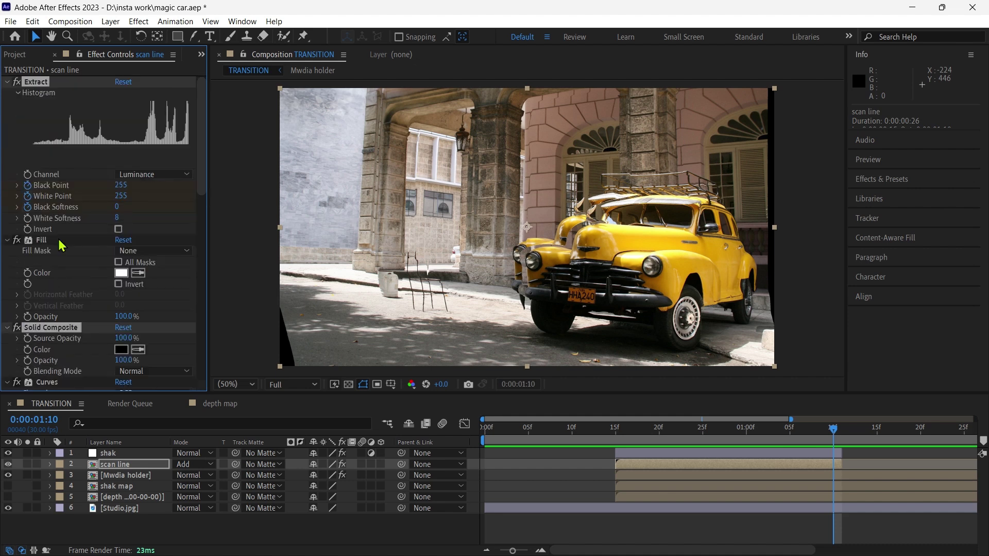
- Make shak map visible and set its Solid Composite colour to grey 808080
left_click(124, 489)
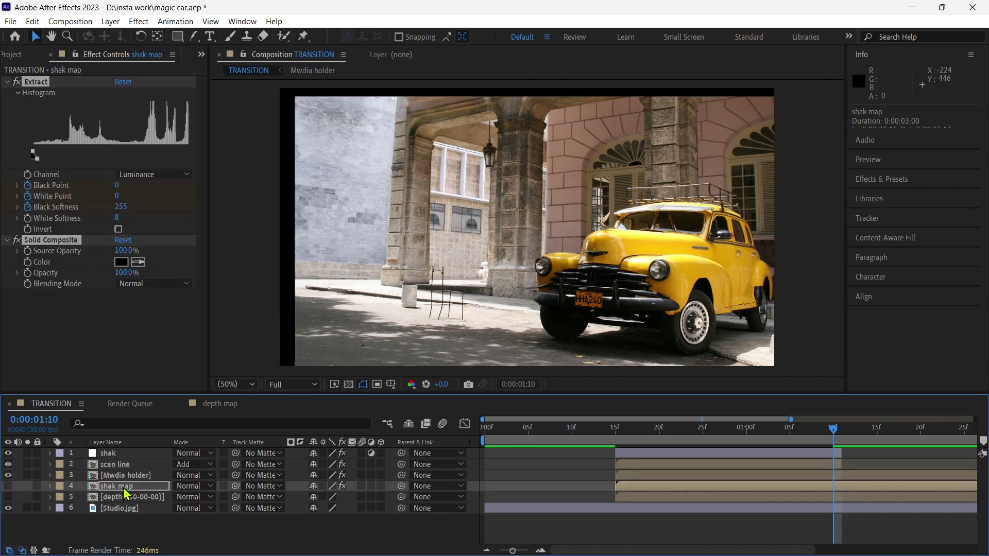
left_click(8, 486)
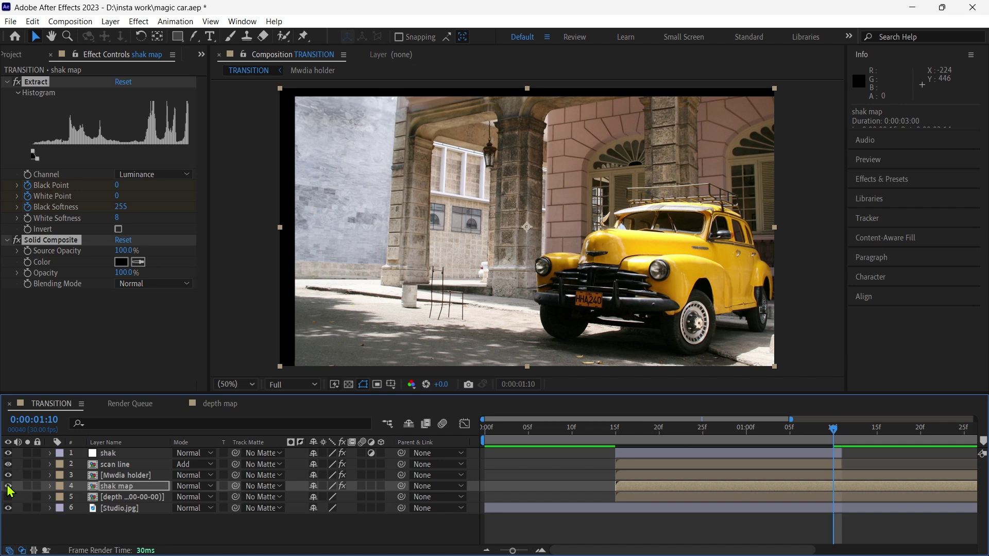
left_click(121, 262)
type("50")
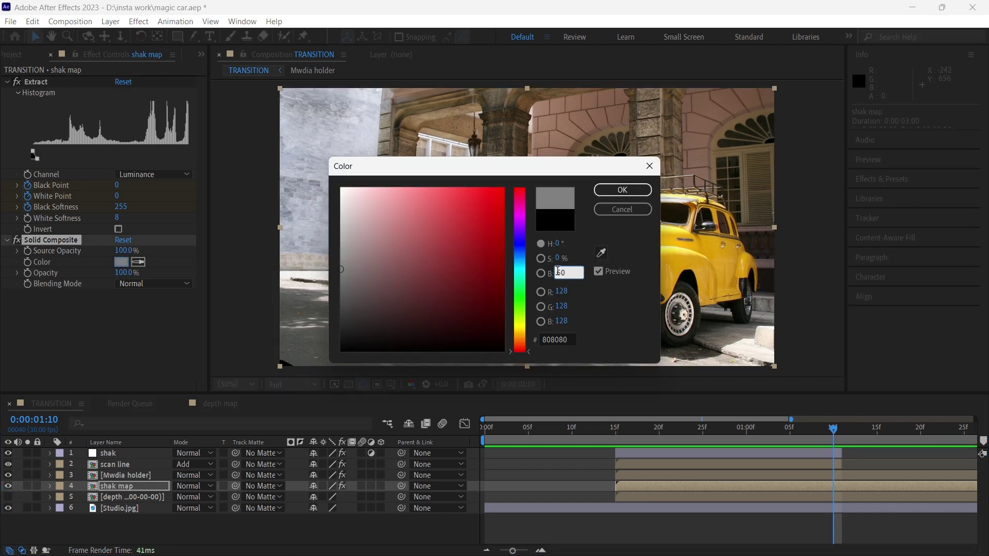
key("Return")
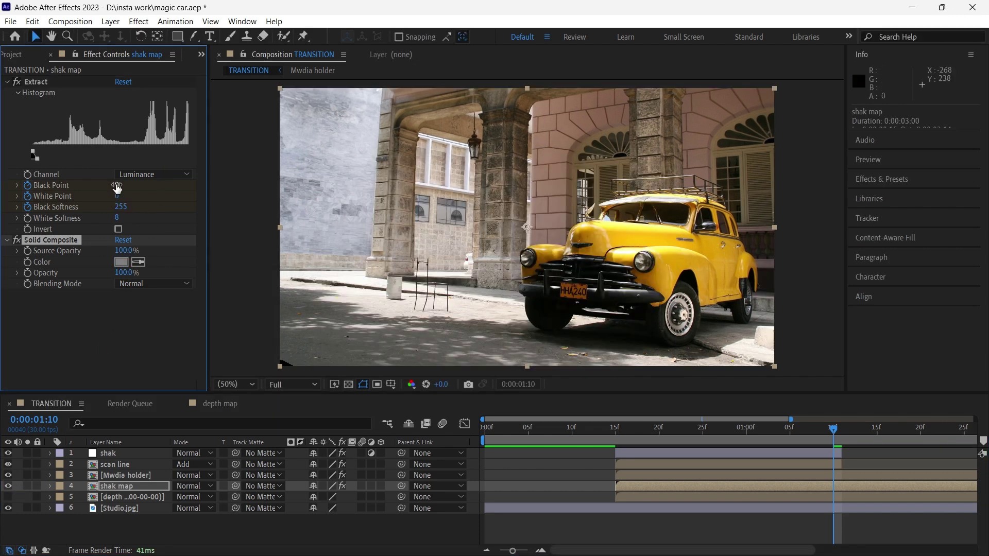
- Set shak map's Extract Black Point and White Point both to 192
left_click_drag(117, 187, 372, 208)
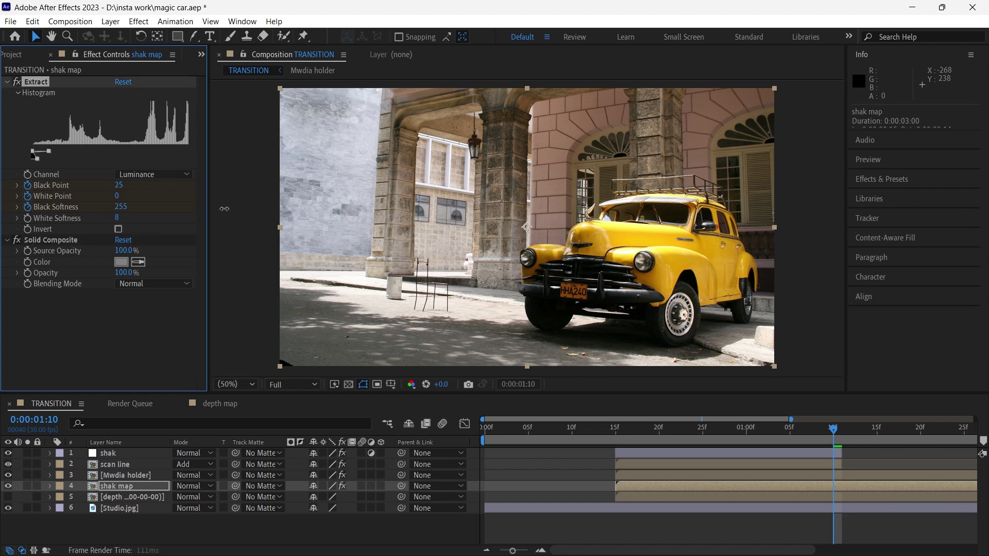
left_click(122, 186)
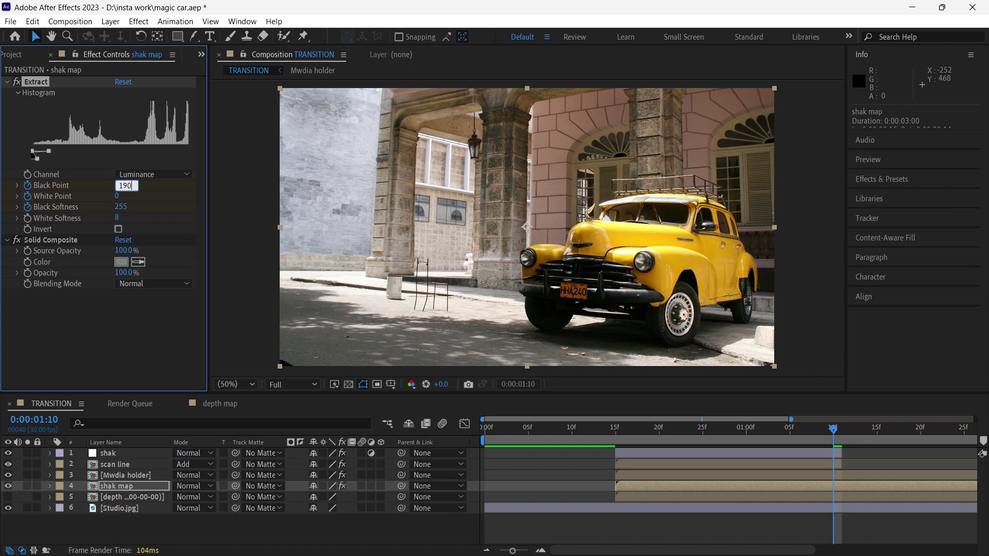
key("Return")
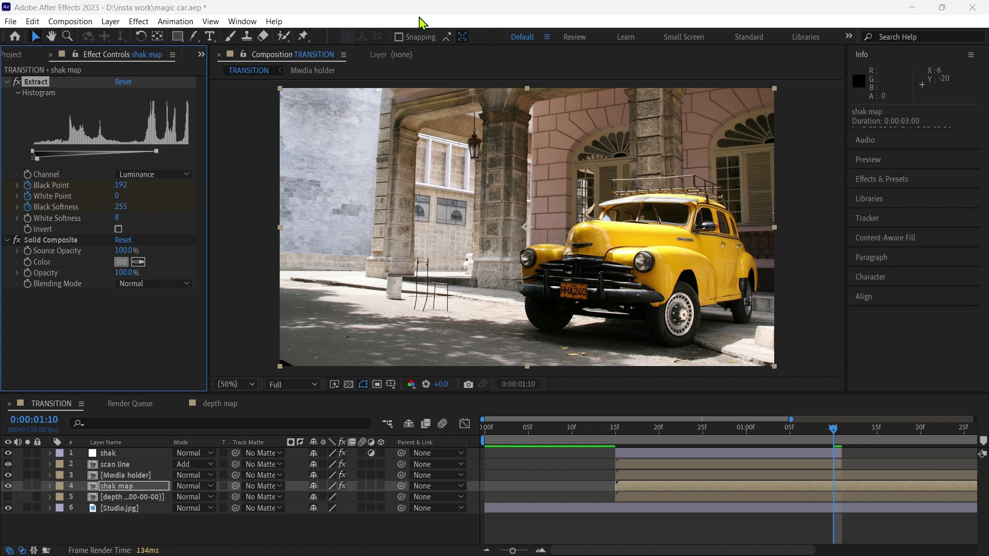
key("i")
left_click(124, 196)
type("192")
key("Return")
- Set Extract Black Softness to 215 and White Softness to 80
left_click(122, 207)
type("215")
key("Return")
left_click(118, 218)
type("80")
key("Return")
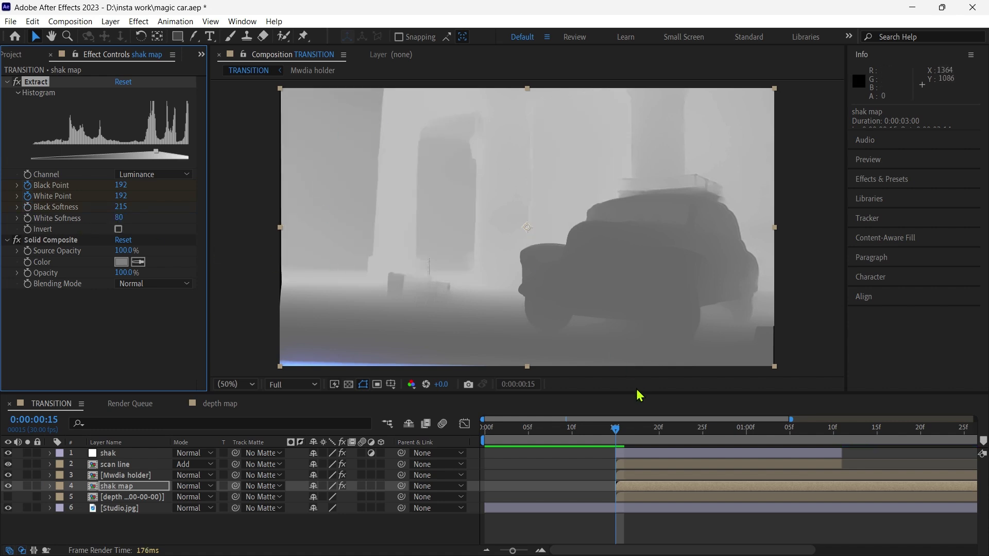
- Preview the transition, then hide the shak map layer
left_click_drag(617, 430, 669, 437)
key("space")
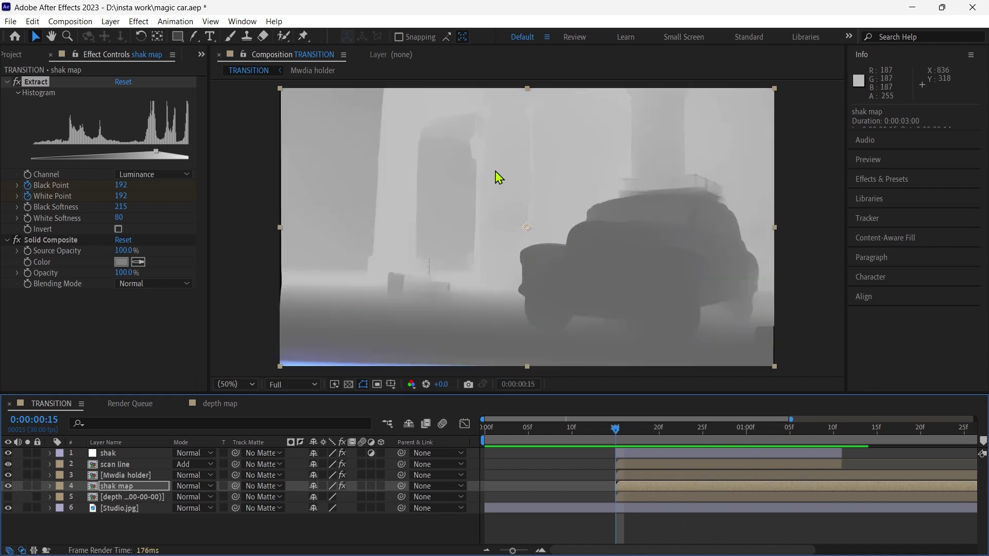
left_click(8, 486)
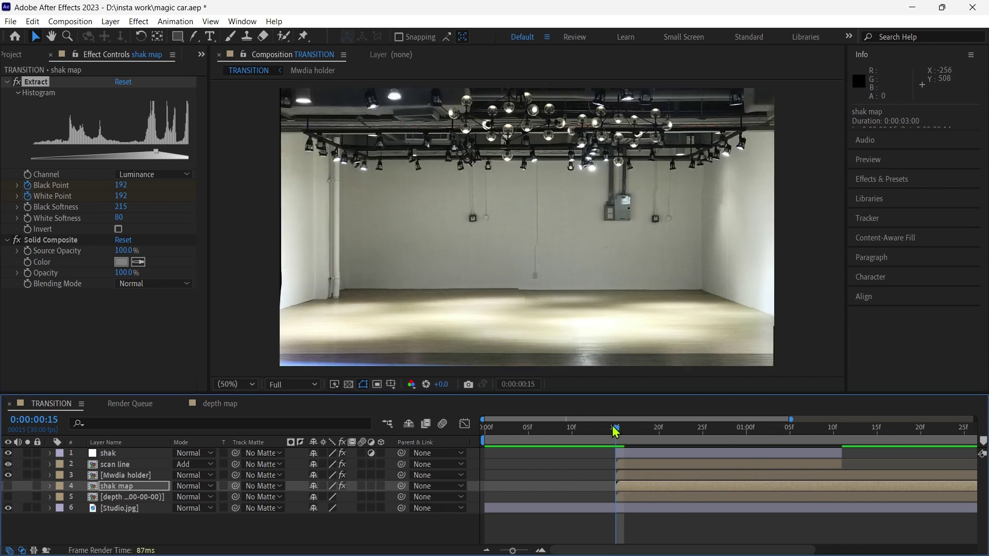
left_click_drag(617, 432, 791, 459)
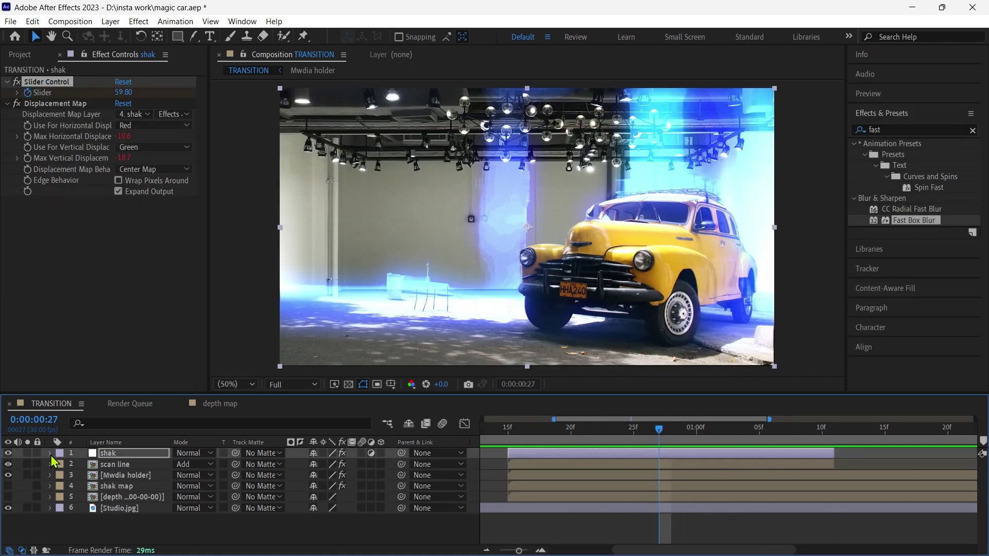
- Add a new adjustment layer below shak and rename it 'warp'
right_click(181, 536)
mouse_move(221, 379)
left_click(462, 477)
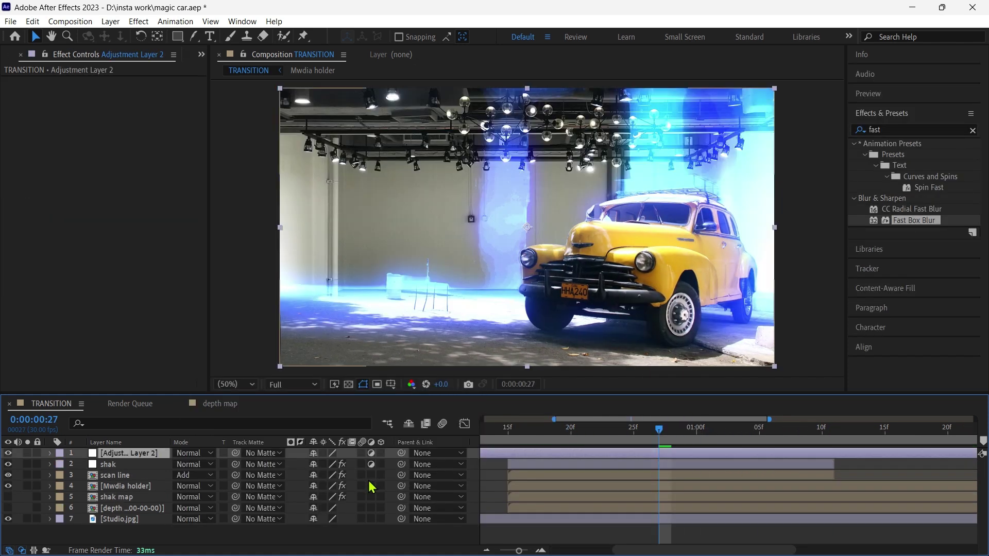
left_click_drag(144, 454, 142, 468)
right_click(141, 469)
left_click(186, 433)
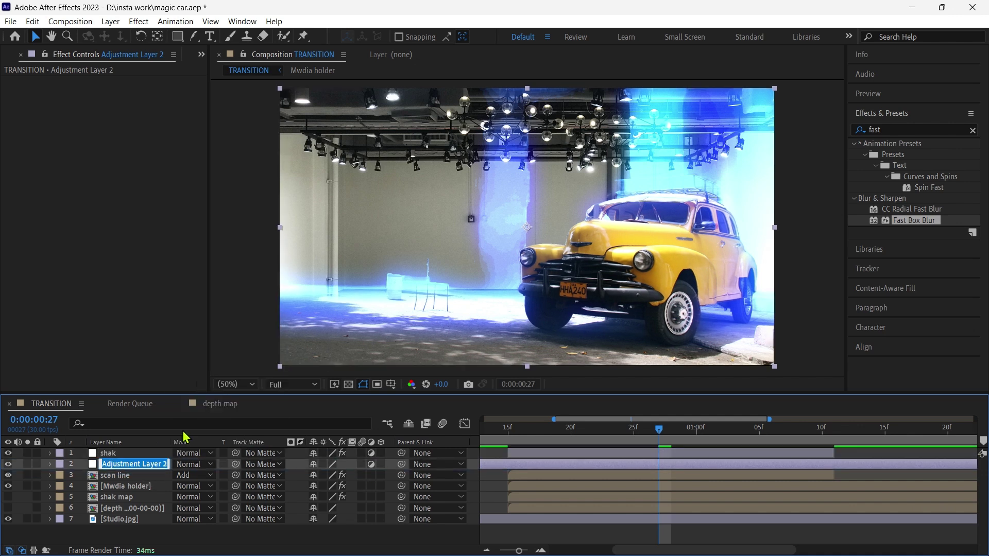
type("warp")
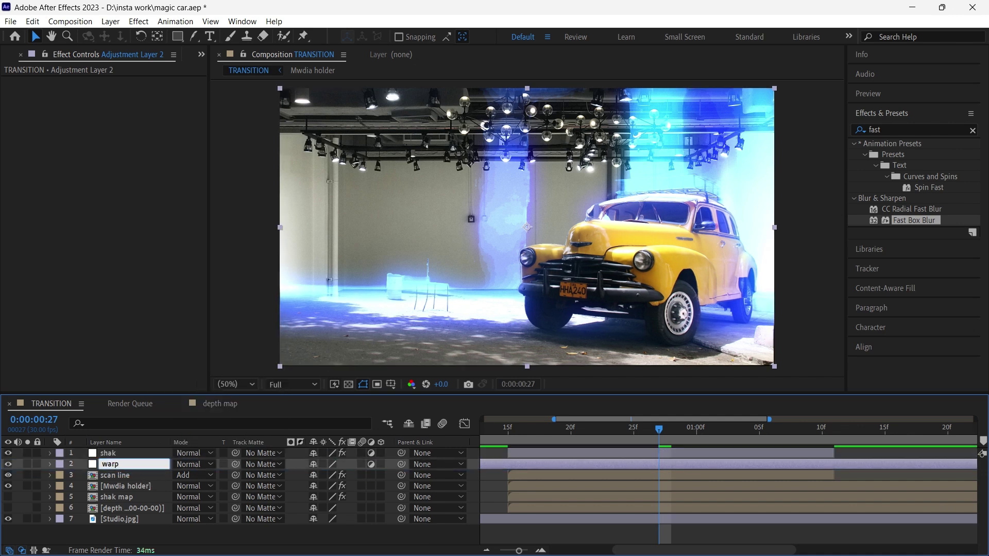
key("Return")
- Apply CC Glass and CC Vector Blur to warp, and trim it to span 15f–1:10
left_click(909, 129)
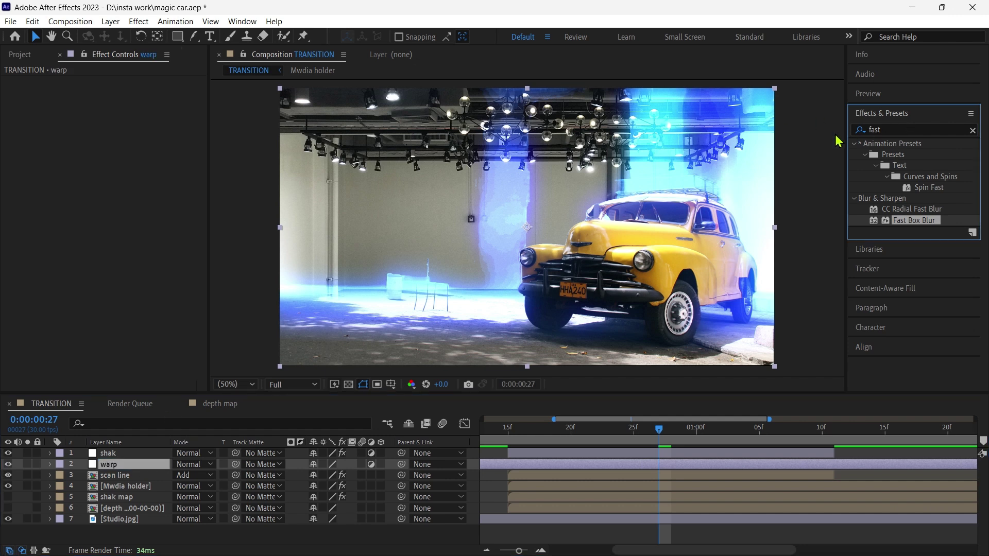
left_click(862, 131)
type("glass")
left_click_drag(898, 177, 91, 190)
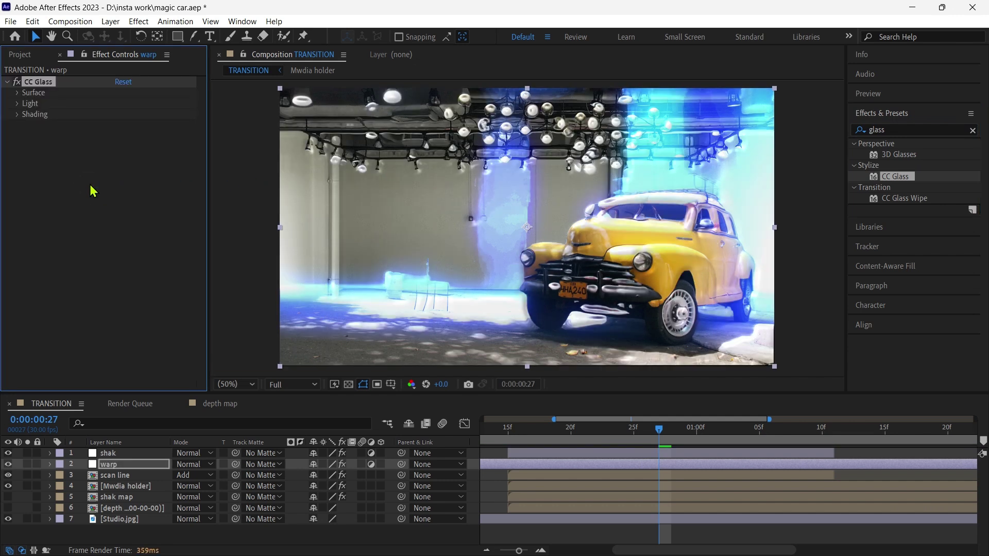
left_click(895, 127)
type("vect")
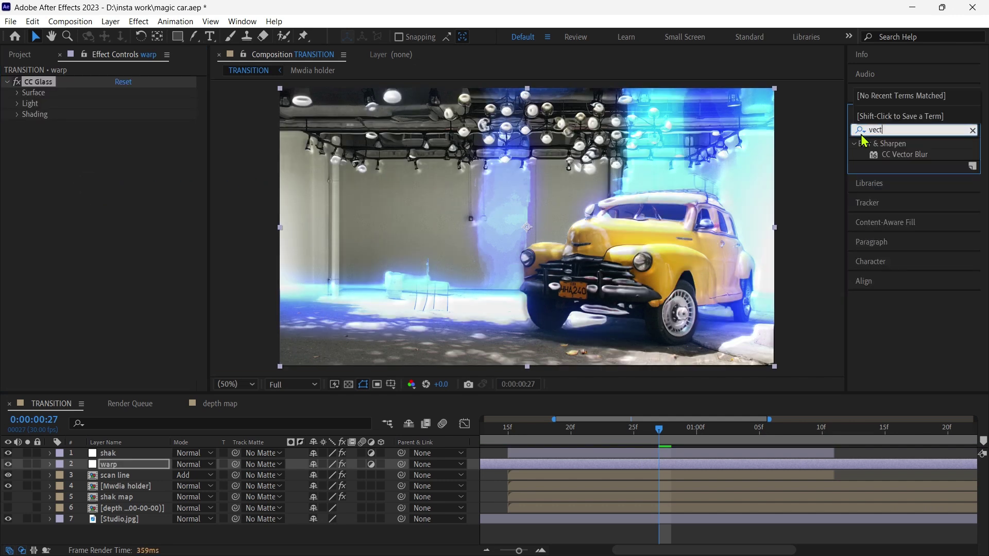
left_click_drag(904, 154, 93, 149)
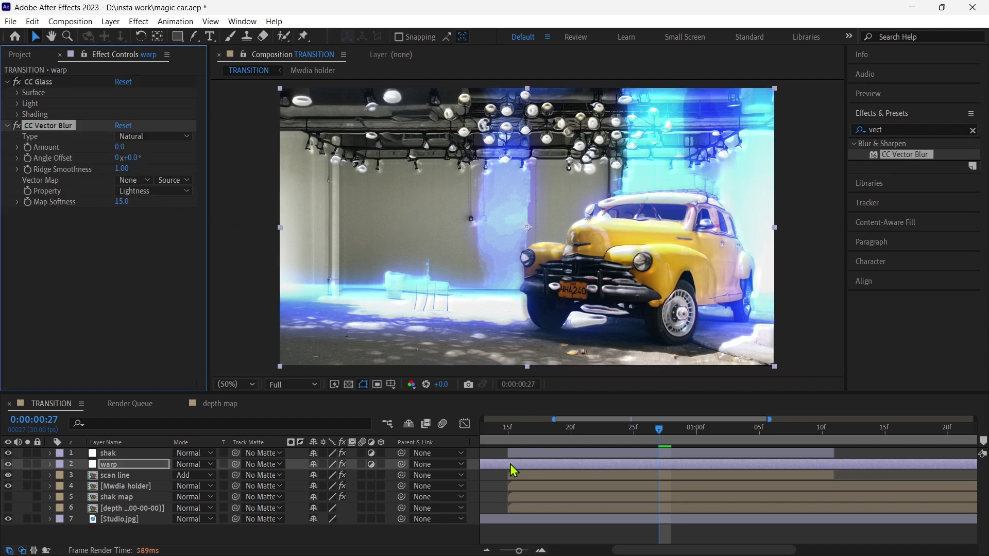
left_click_drag(510, 465, 823, 445)
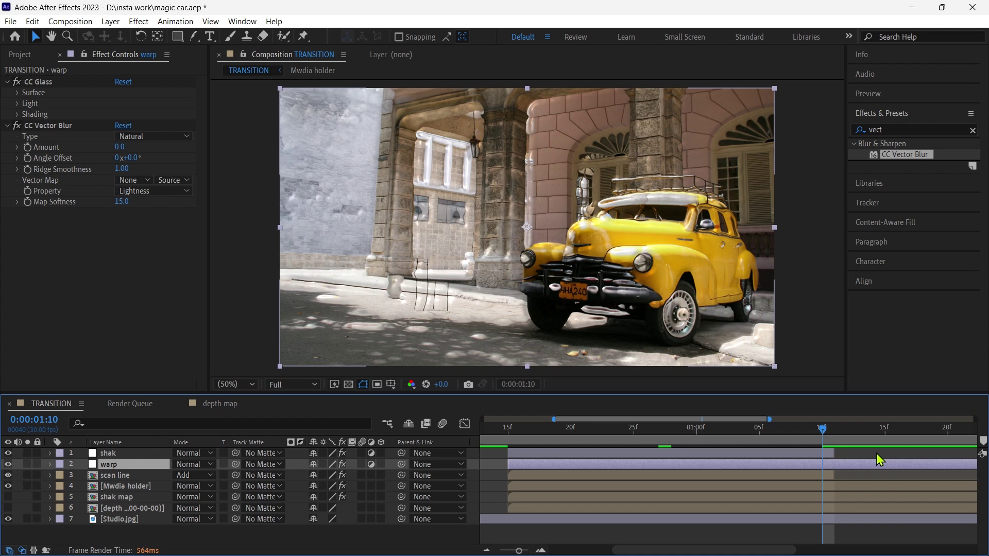
key("alt+]")
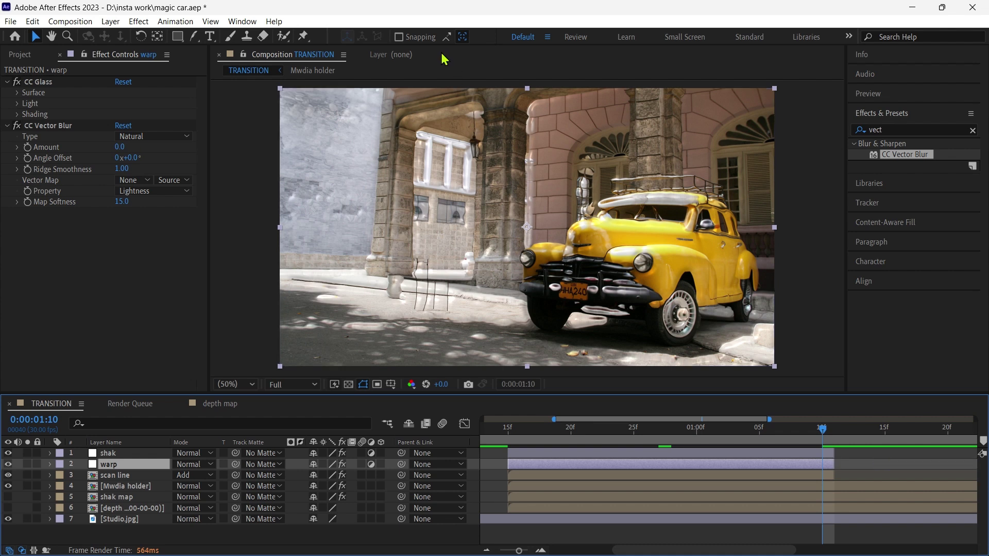
- Duplicate the depth map layer and rename the copy 'warp map'
left_click(124, 508)
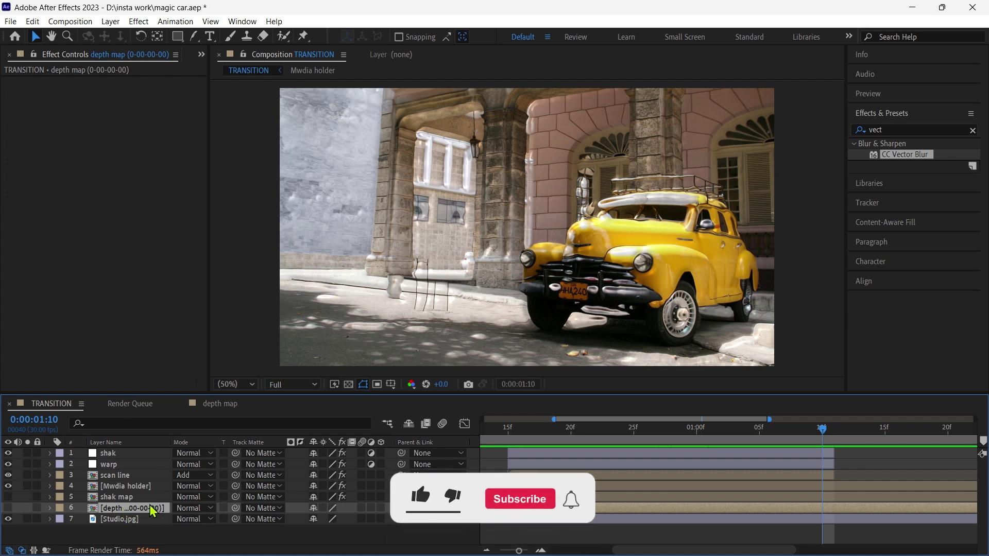
key("ctrl+d")
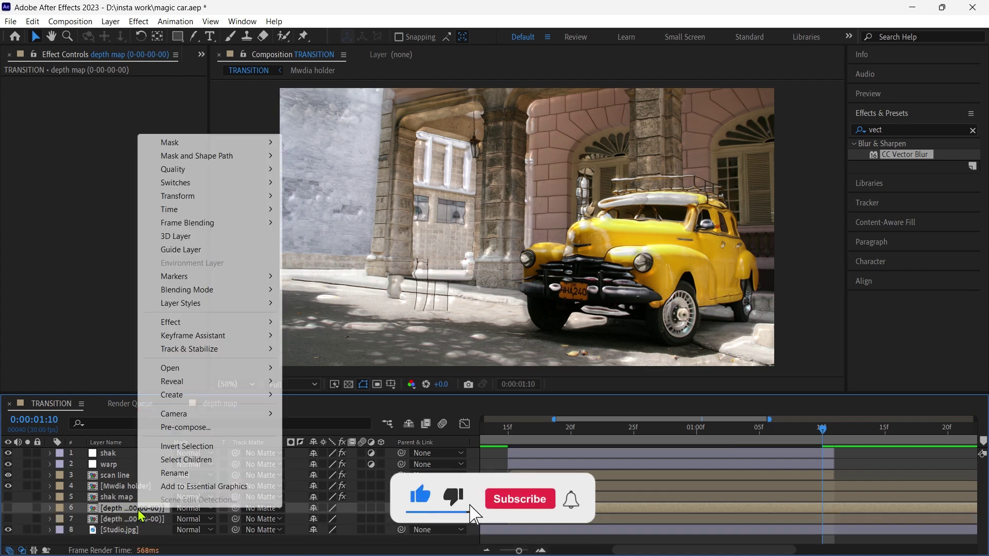
right_click(151, 509)
left_click(172, 473)
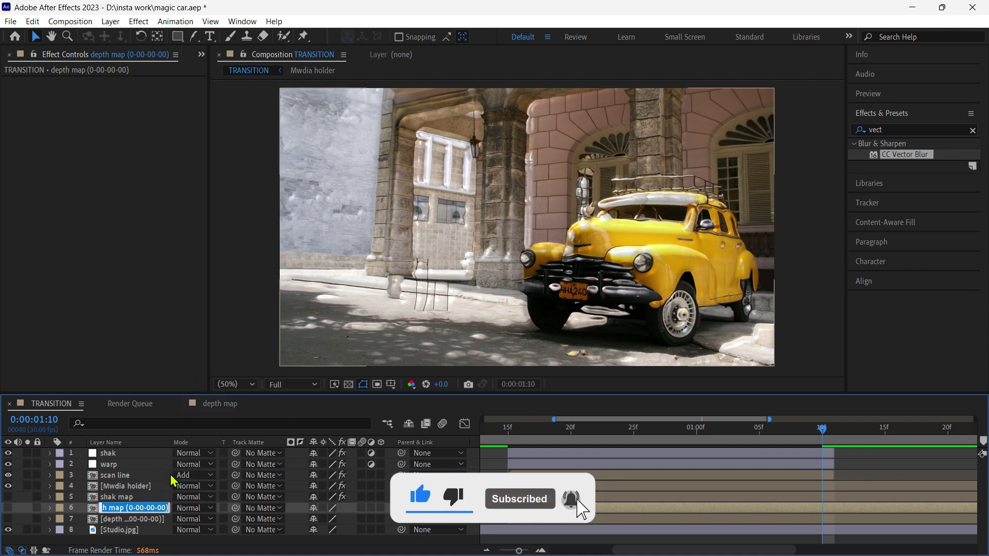
type("warp map")
key("Return")
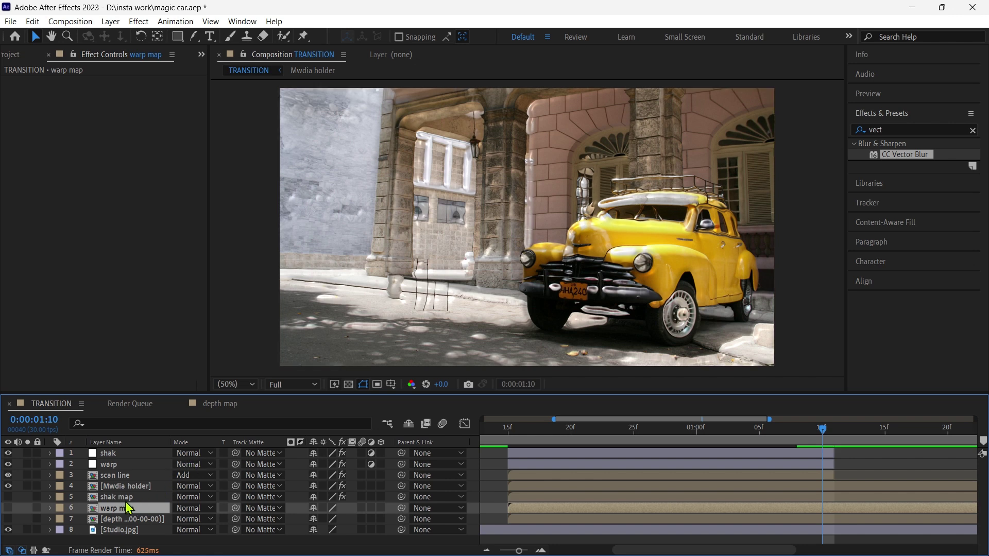
- Copy scan line's Extract and Solid Composite effects and paste them onto warp map
left_click(121, 453)
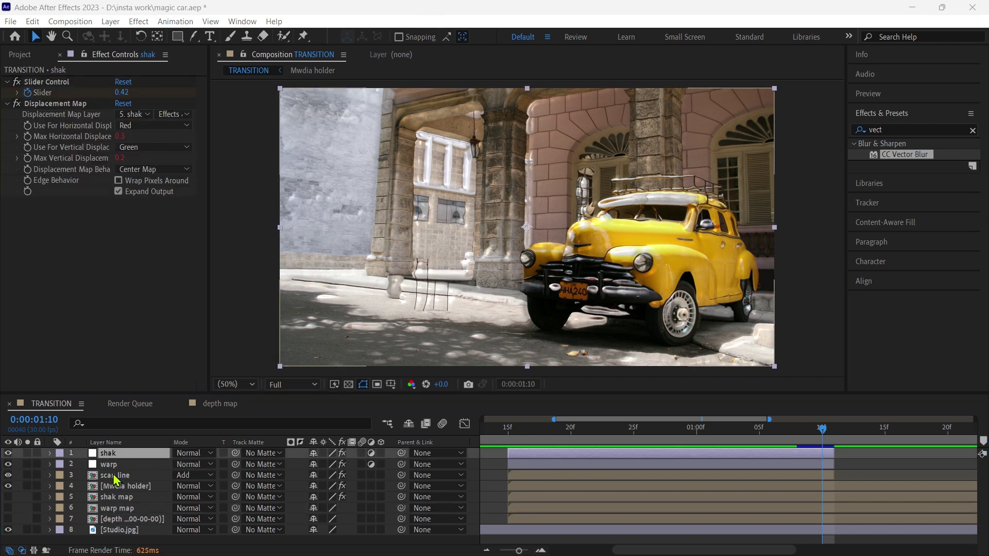
left_click(114, 476)
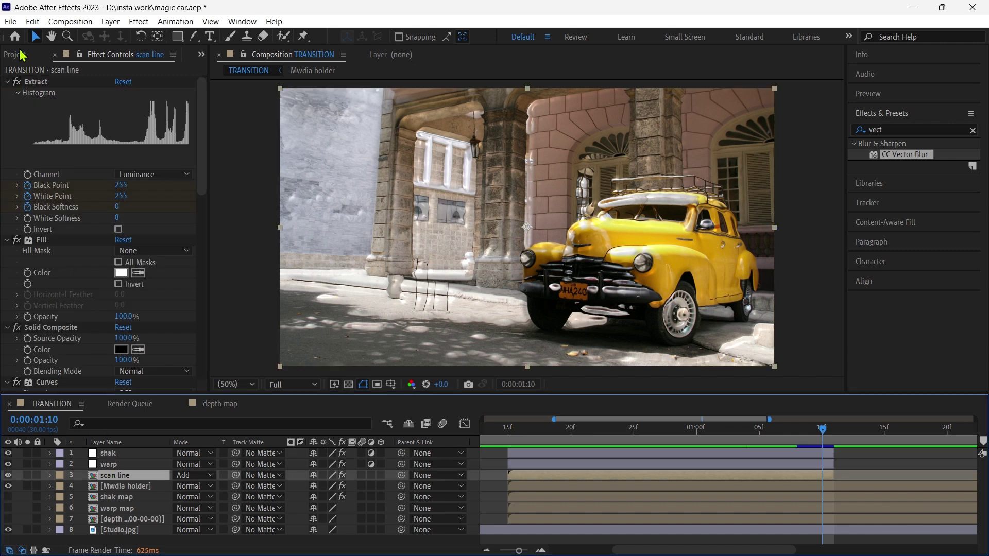
left_click(50, 330)
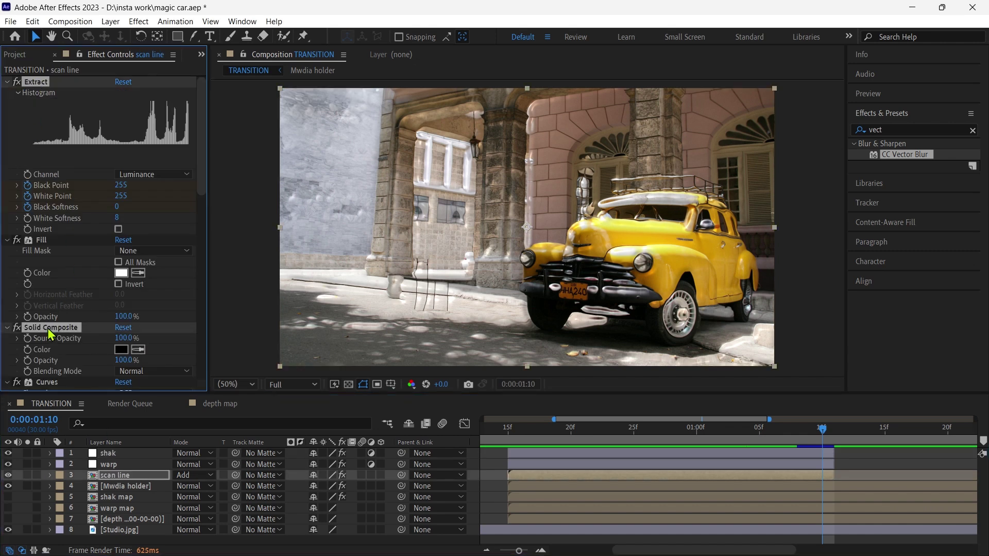
left_click(116, 509)
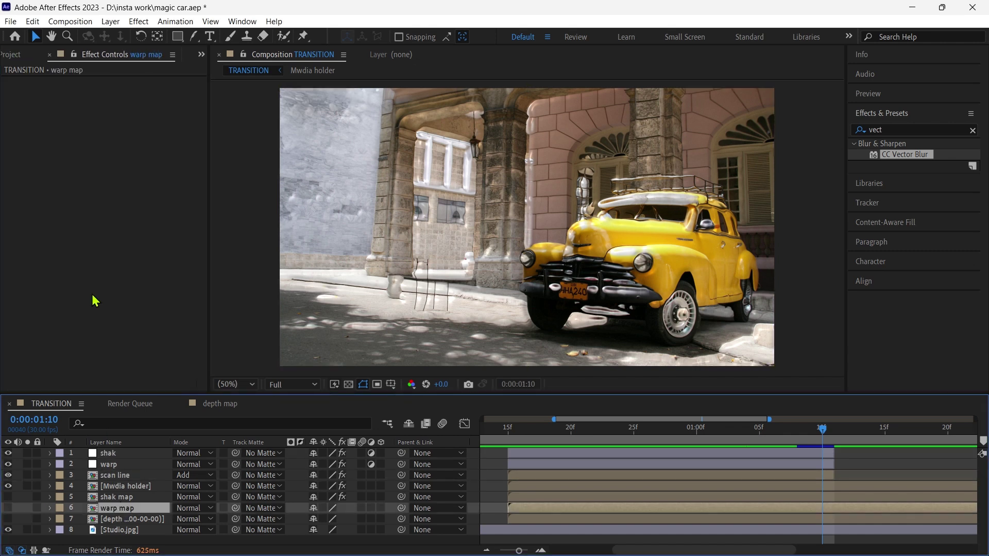
key("ctrl+v")
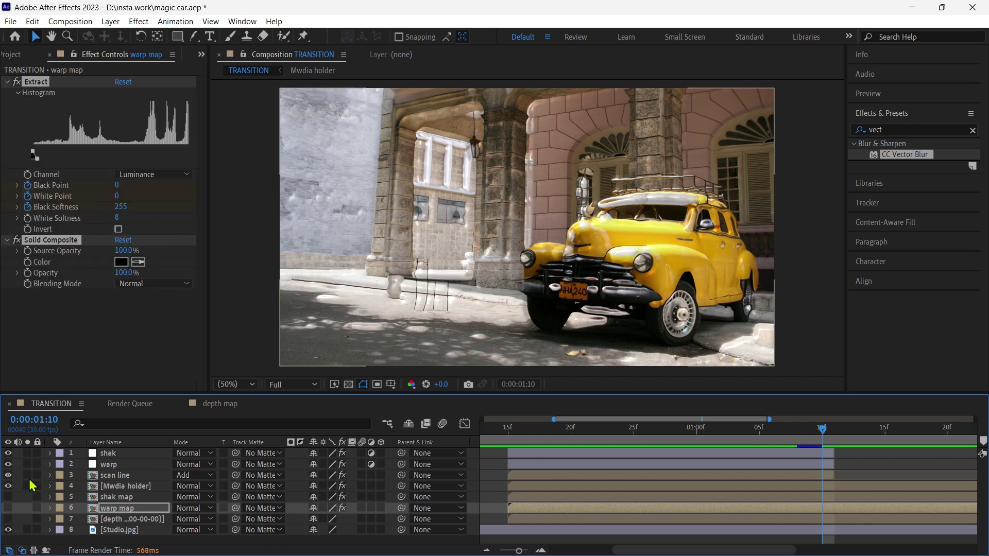
- Make warp map visible and soloed, then scrub the transition to preview its grey depth silhouette
left_click(8, 508)
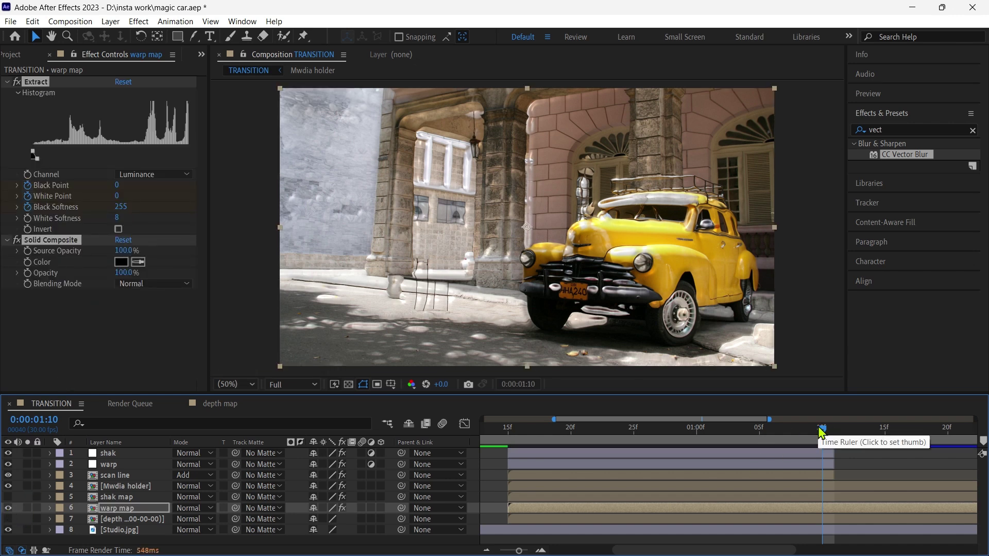
key("i")
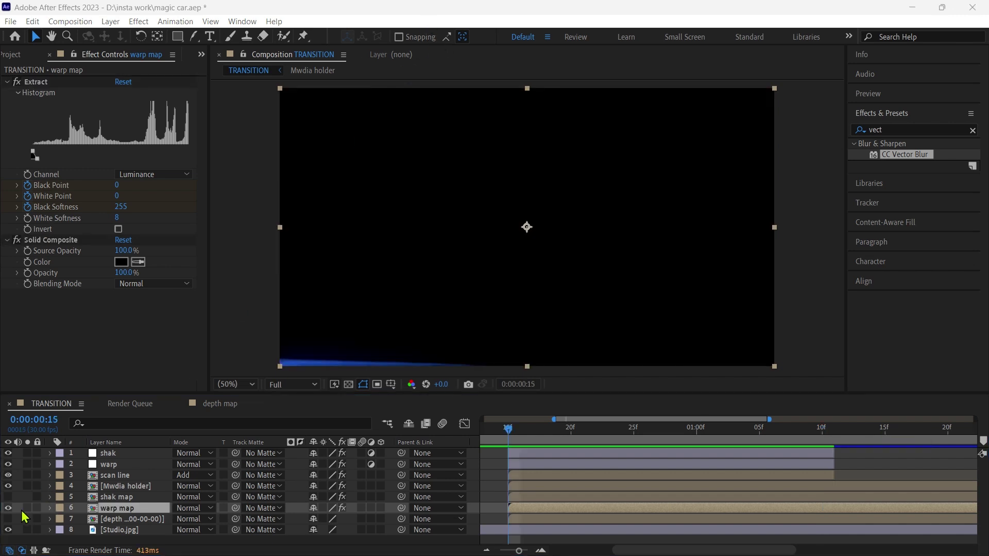
left_click(27, 508)
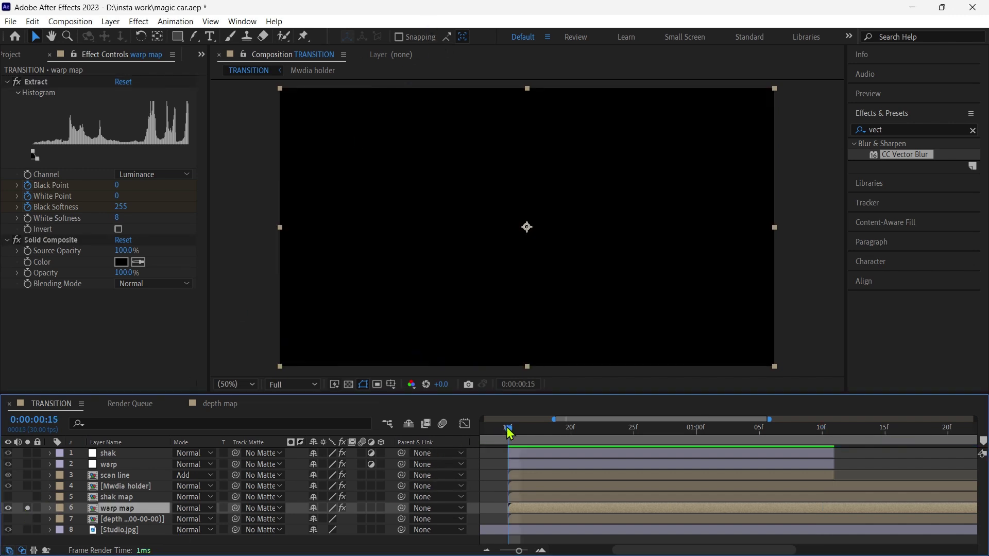
left_click_drag(508, 429, 611, 464)
left_click(309, 292)
key("i")
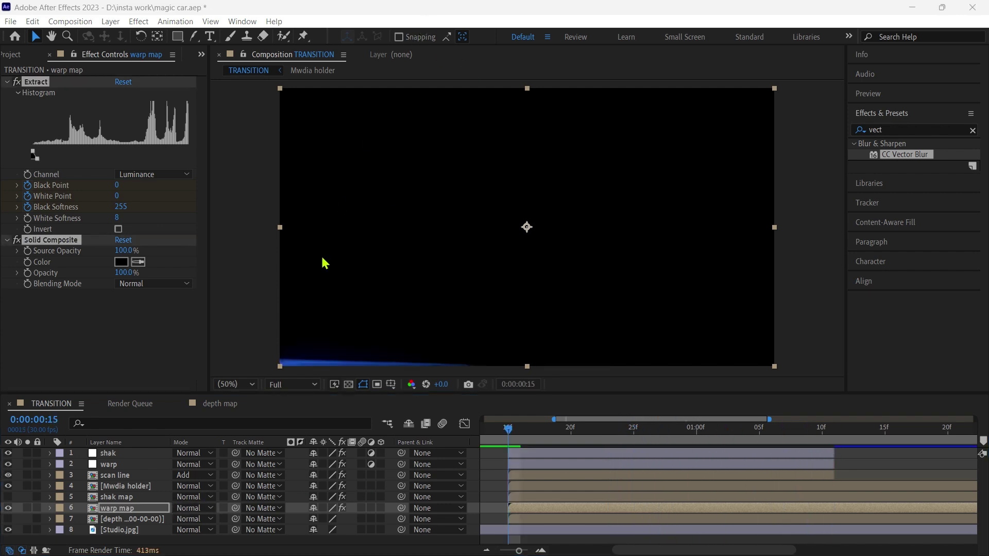
left_click(28, 508)
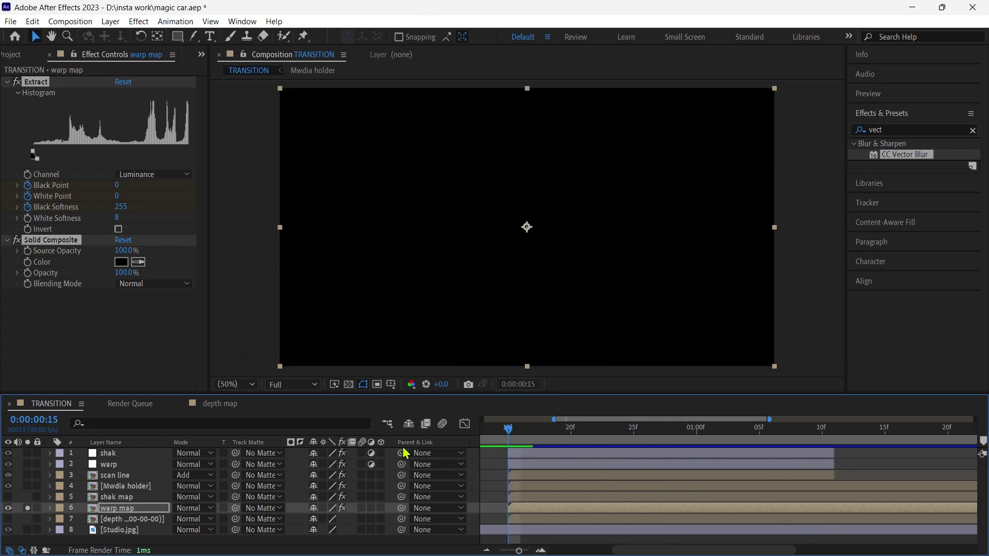
left_click_drag(510, 433, 635, 448)
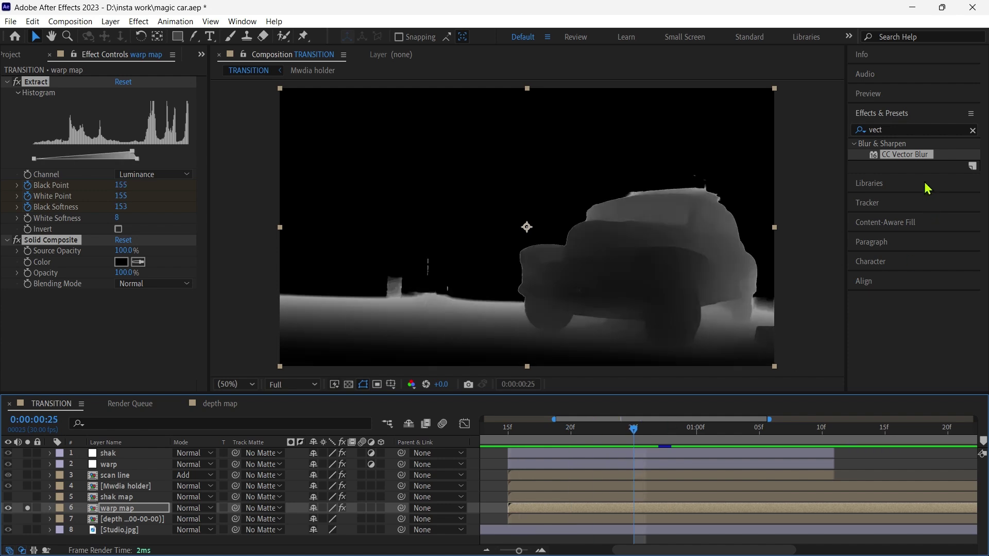
left_click(895, 129)
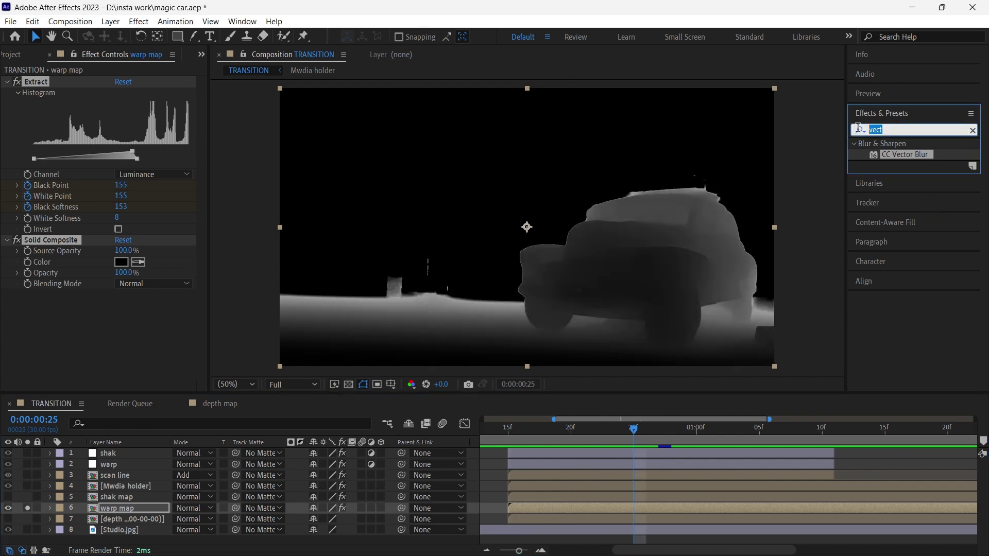
- Apply Compound Blur and Fast Box Blur to the warp map layer
type("comp")
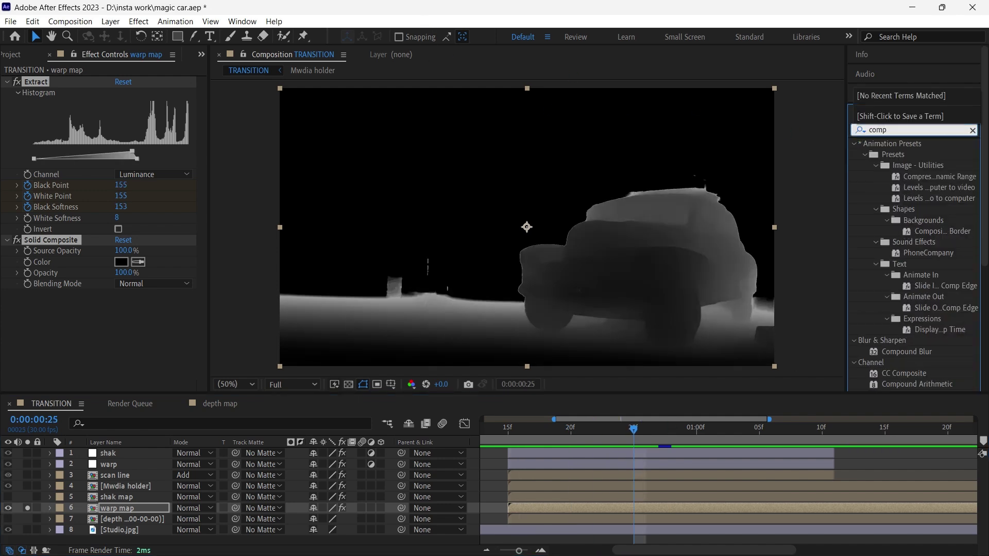
type("o")
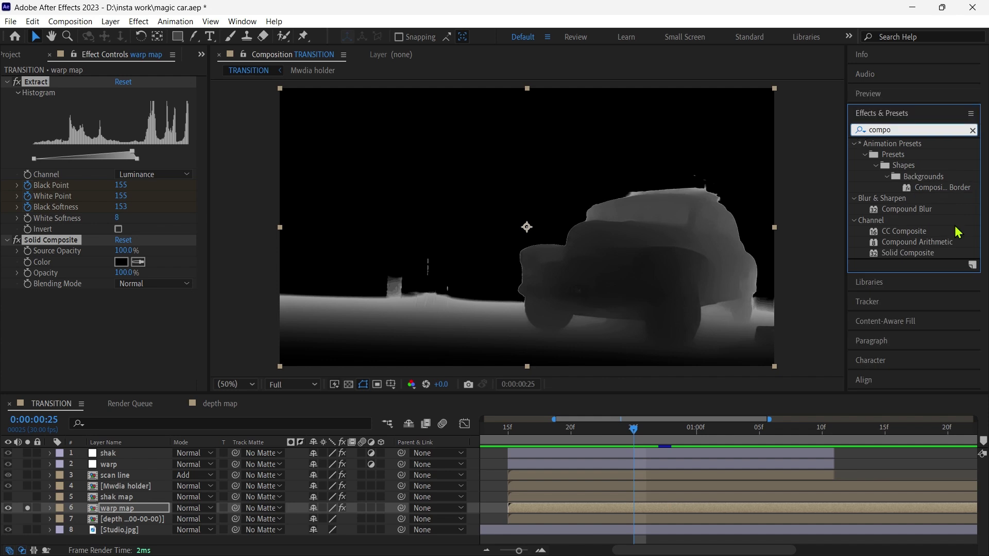
left_click_drag(920, 215, 155, 310)
left_click(909, 126)
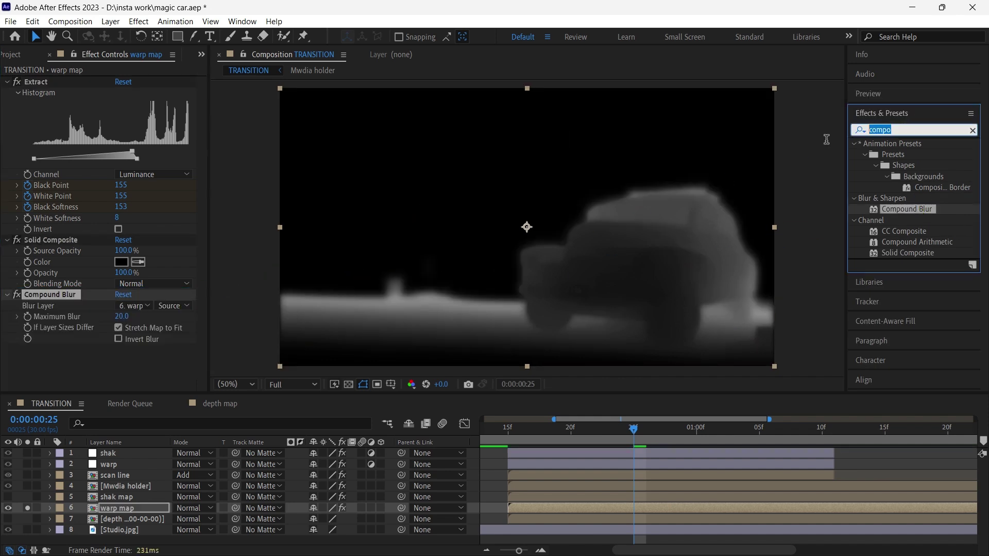
type("fast")
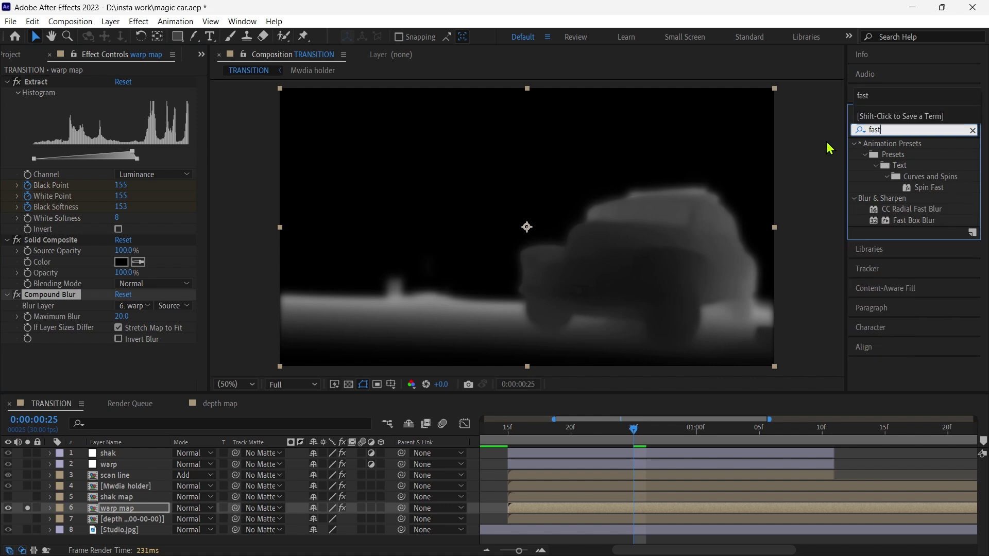
left_click_drag(914, 220, 139, 358)
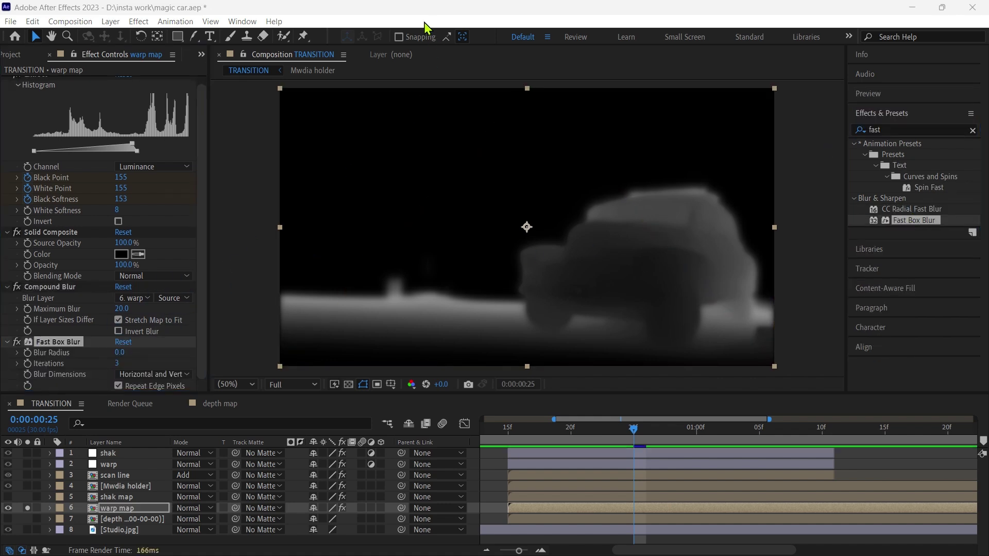
- Set Compound Blur Maximum Blur to 200 and Fast Box Blur radius to 15
left_click(128, 309)
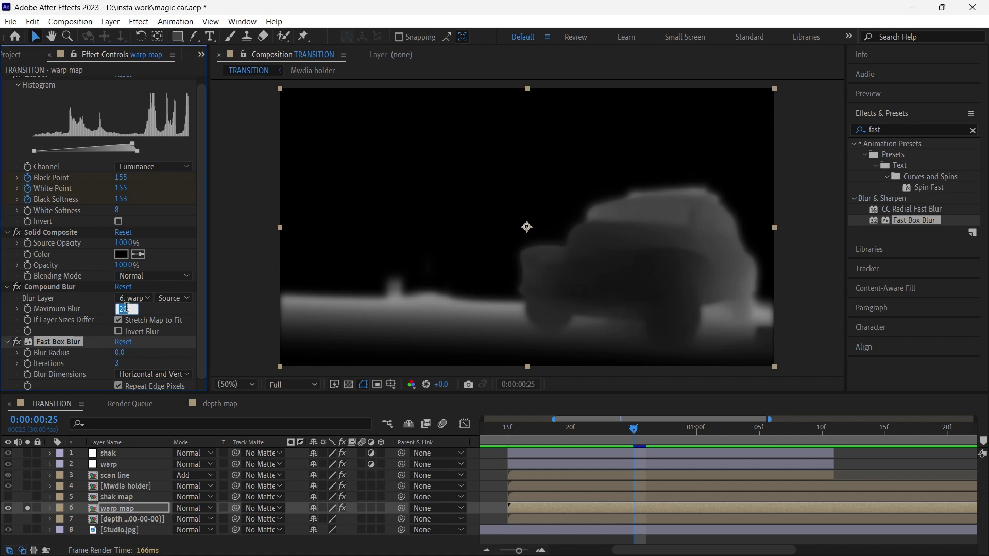
type("200")
key("Return")
left_click(120, 354)
type("15")
key("Return")
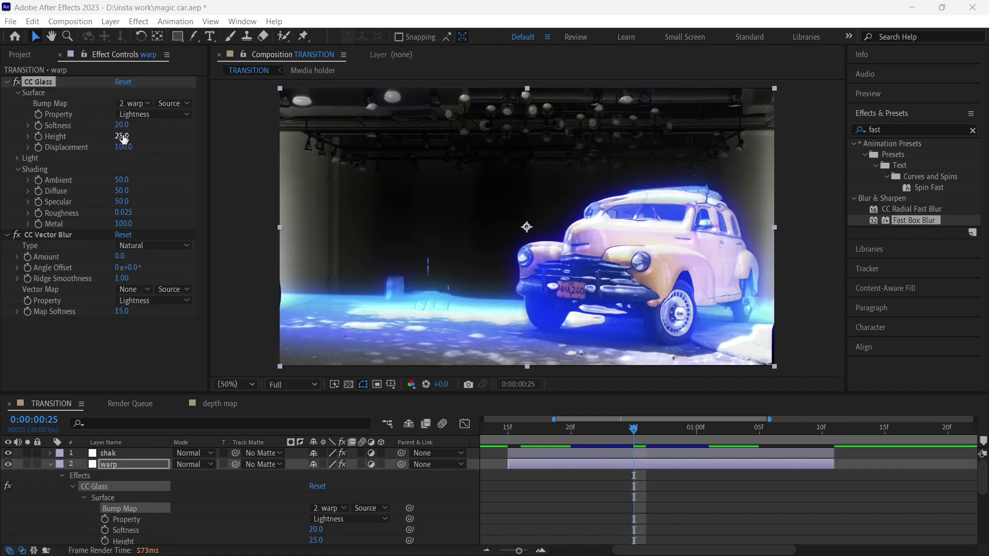
- Set CC Glass Height to 100 and Displacement to 500
left_click(122, 137)
type("100")
left_click(123, 148)
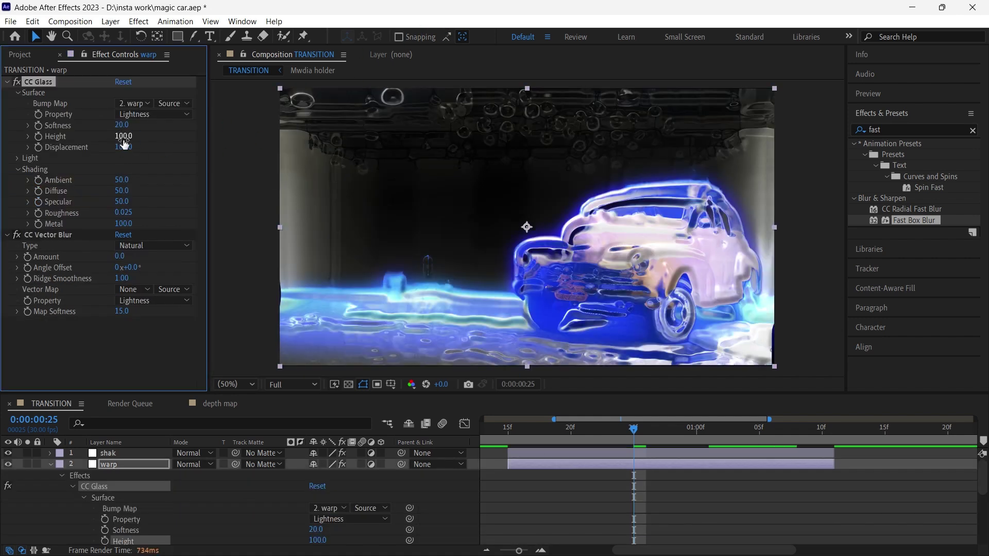
type("500")
key("Return")
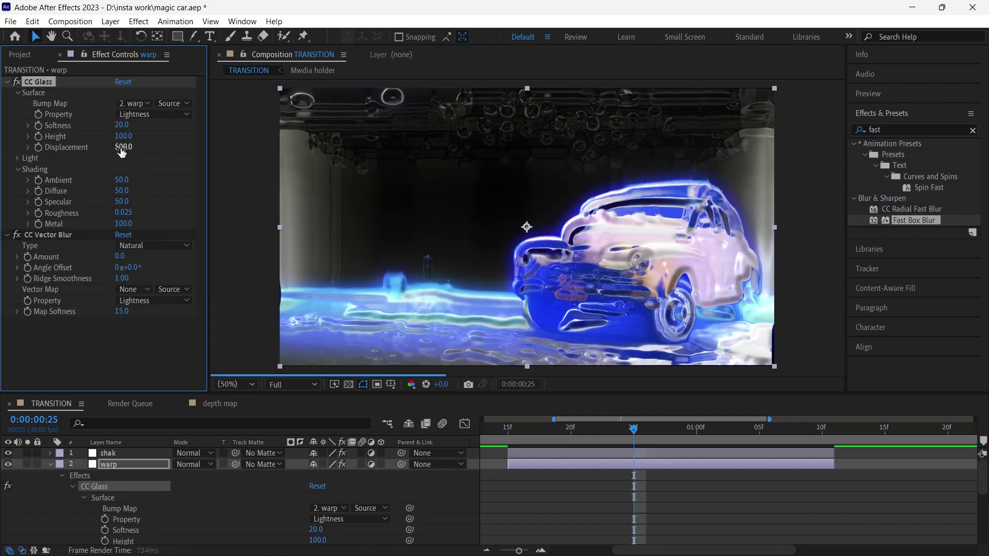
- Set CC Glass lighting to Ambient 100, Diffuse 0 and Specular 0
left_click(120, 179)
type("100")
key("Return")
left_click(121, 191)
type("0")
key("Return")
left_click(118, 201)
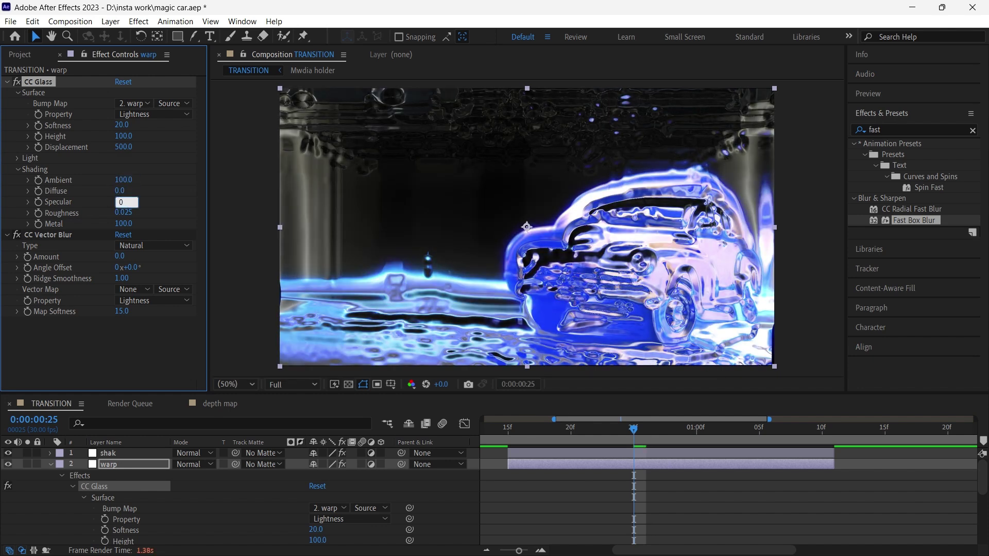
type("0")
key("Return")
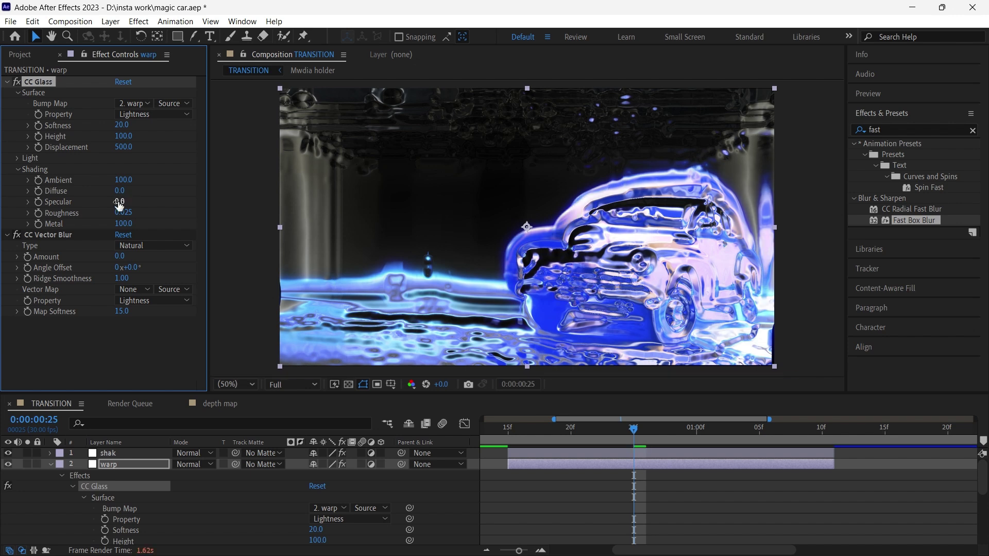
left_click_drag(122, 148, 121, 156)
- Set CC Glass Bump Map and CC Vector Blur Vector Map to warp map, Effects & Masks
left_click(134, 103)
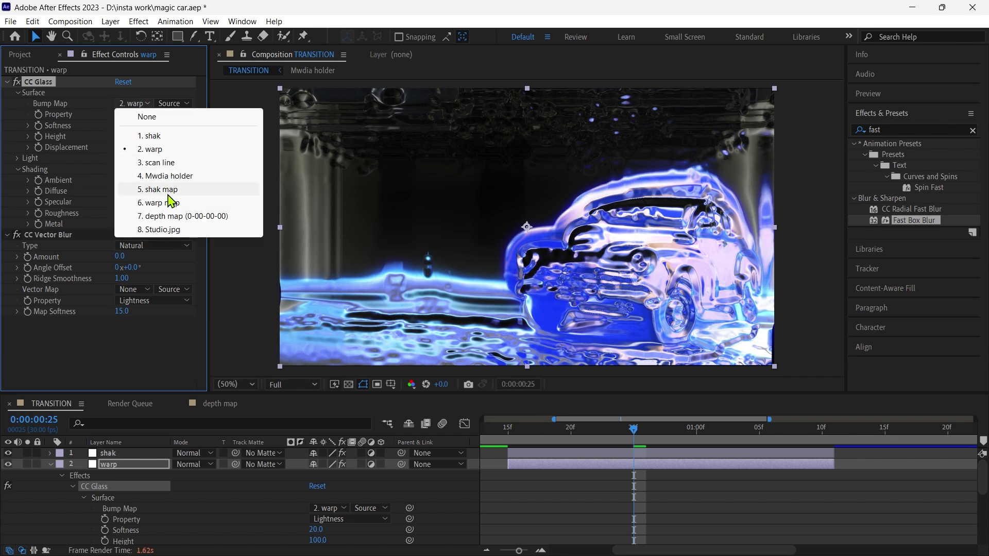
left_click(146, 203)
left_click(172, 103)
left_click(195, 141)
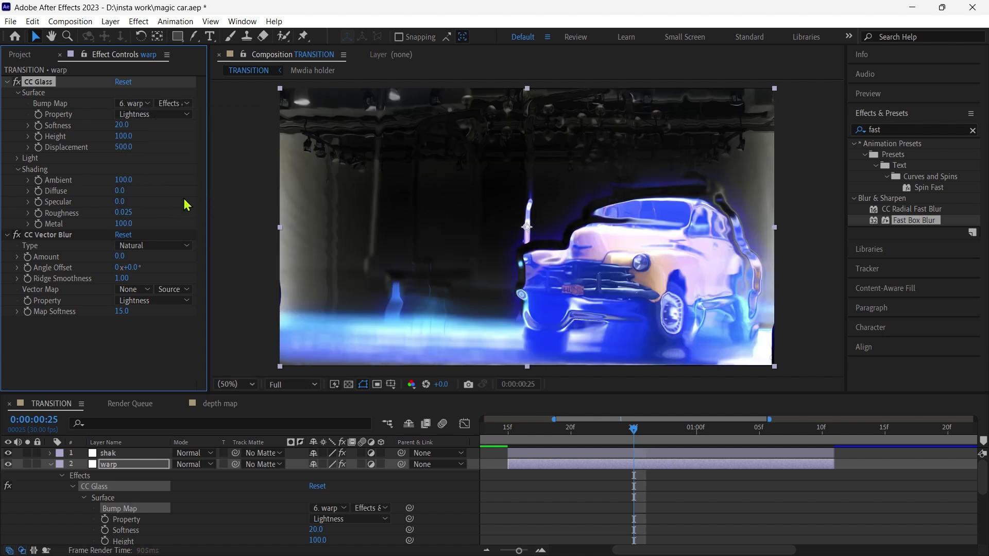
left_click(140, 291)
left_click(159, 389)
left_click(167, 290)
left_click(188, 334)
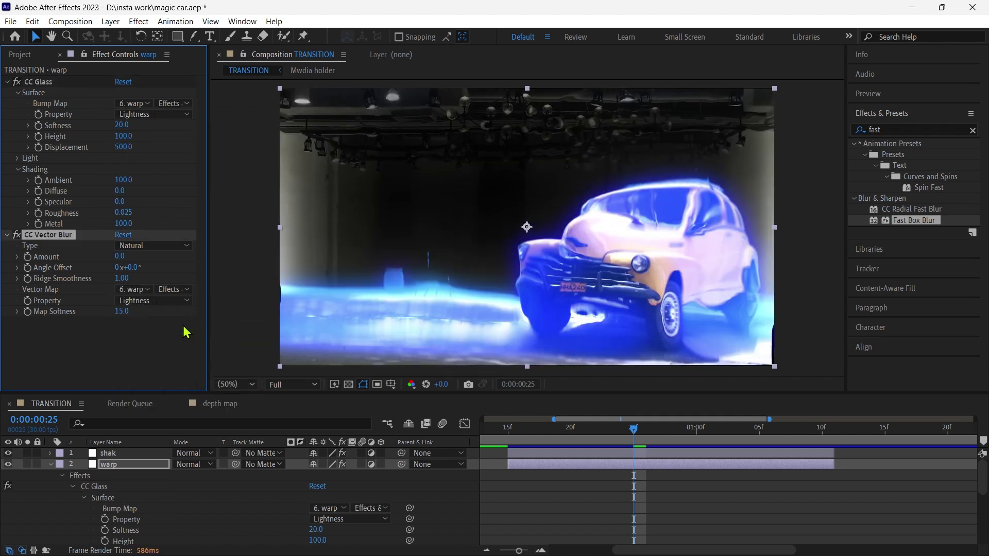
left_click(214, 467)
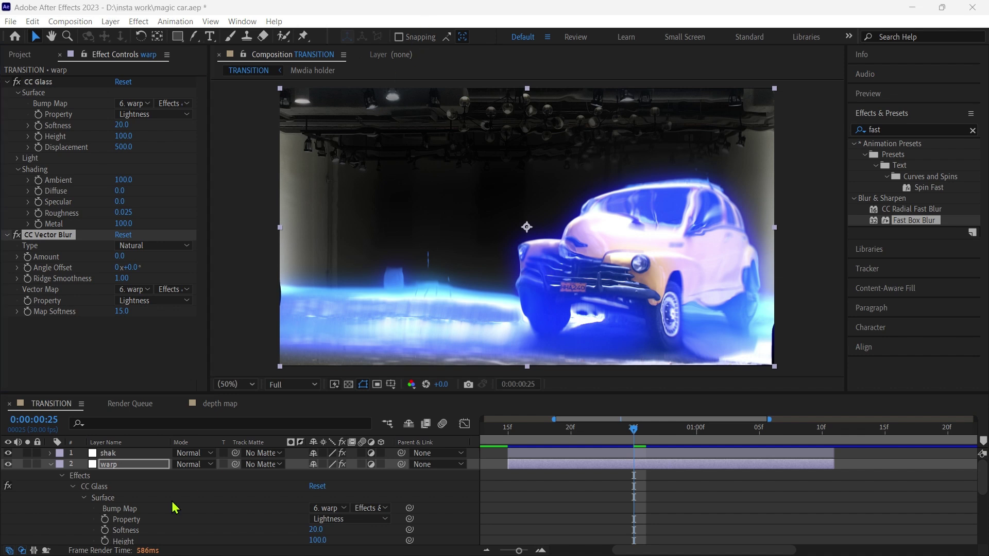
scroll(175, 509, "down", 1)
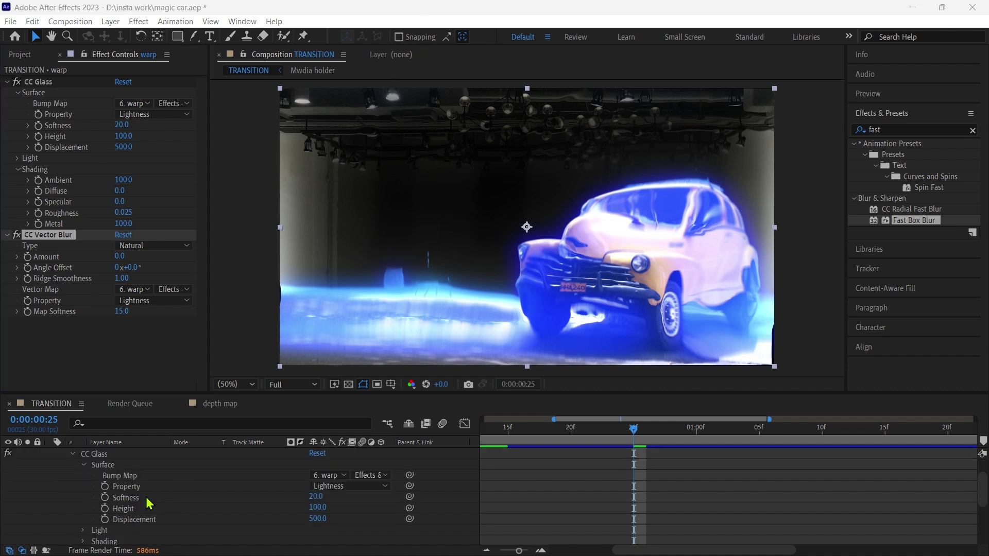
scroll(613, 470, "up", 1)
- At 0:00:00:15, set starting keyframes for CC Glass Softness and Height
left_click_drag(633, 430, 508, 431)
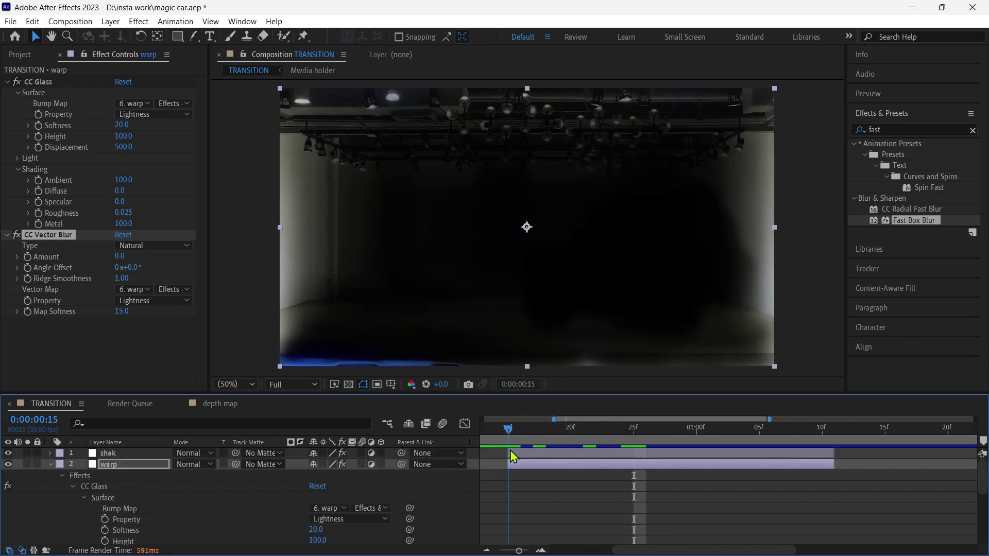
scroll(236, 494, "down", 1)
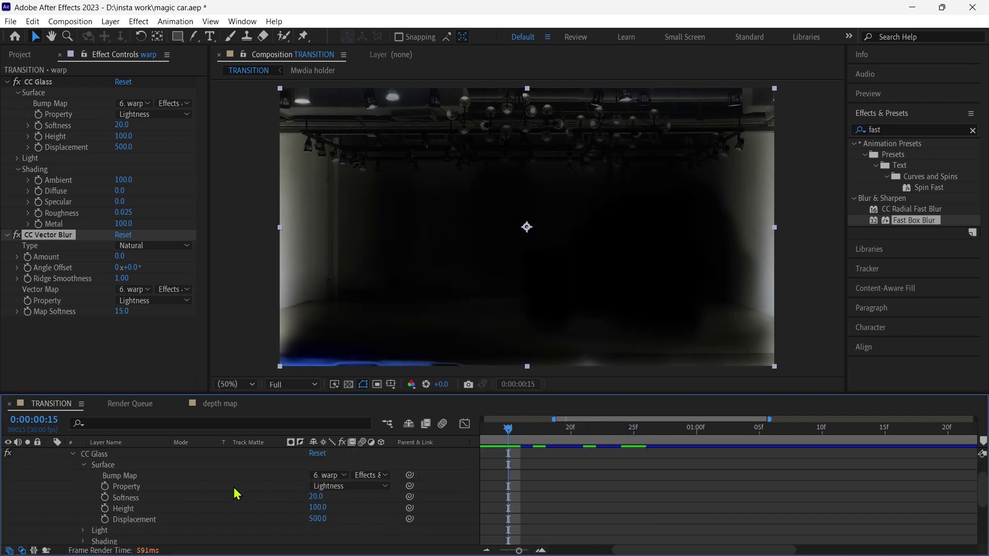
left_click(105, 498)
left_click(104, 509)
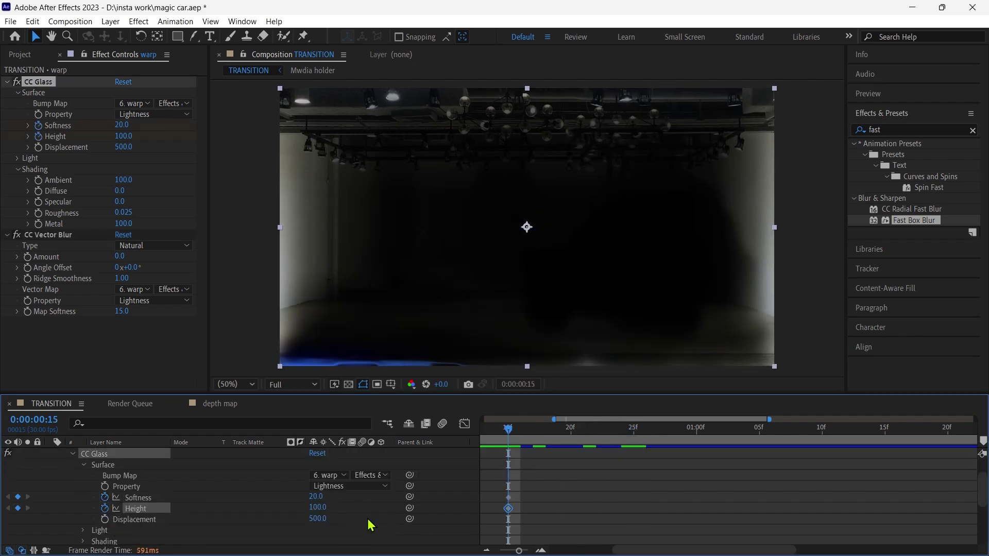
scroll(525, 464, "up", 1)
- At 0:00:01:06, keyframe Softness to 10 and Height to 40
key("Page_Down")
left_click(761, 457)
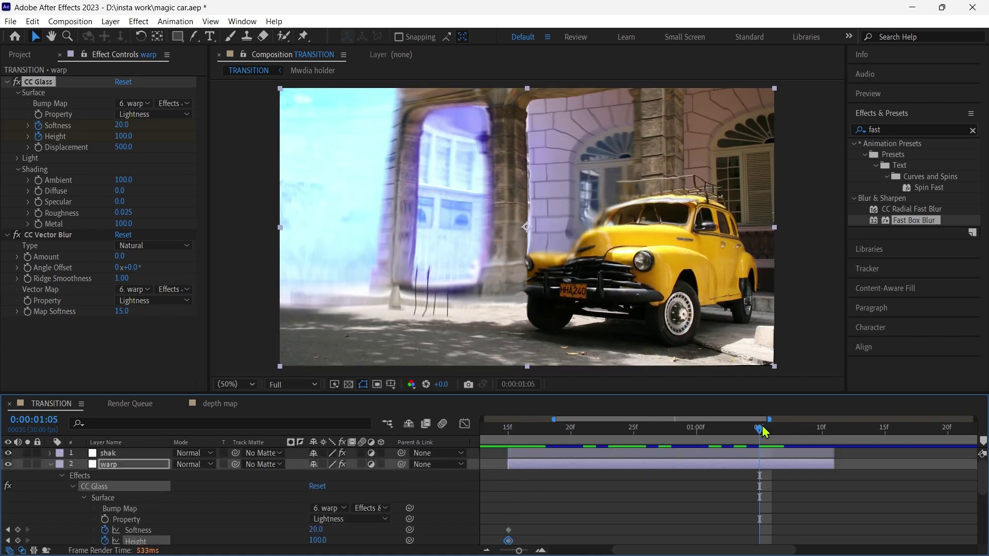
left_click(774, 432)
scroll(721, 443, "down", 2)
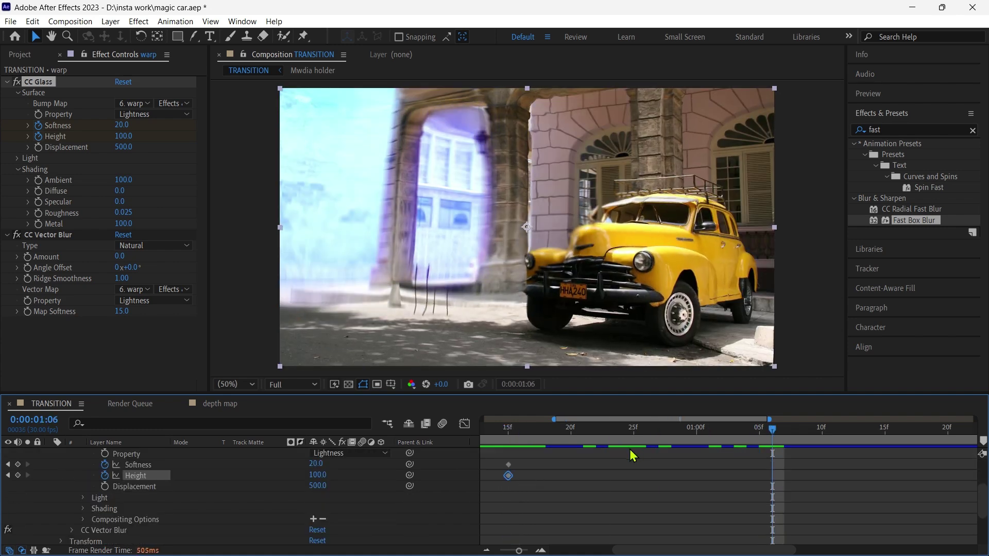
left_click(315, 464)
type("10")
key("Return")
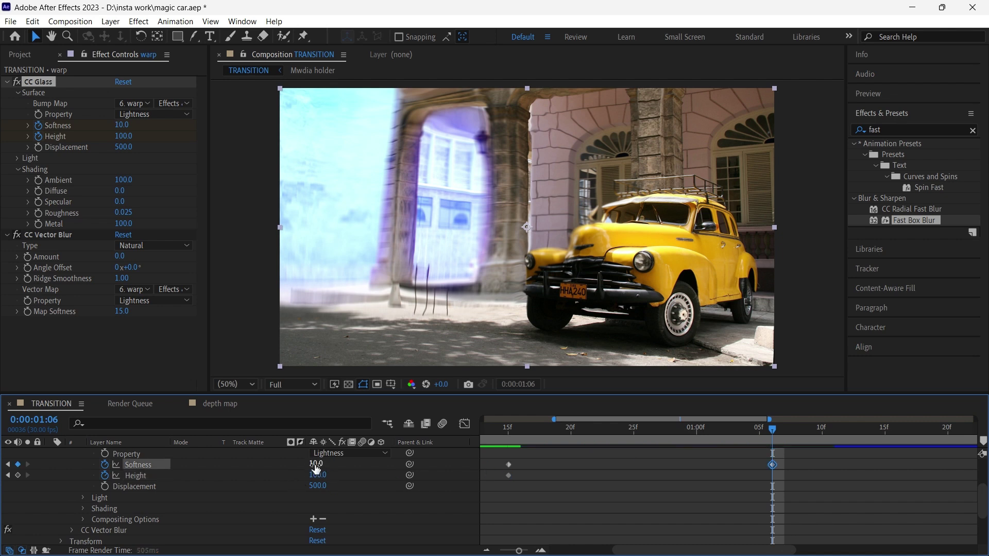
left_click(317, 475)
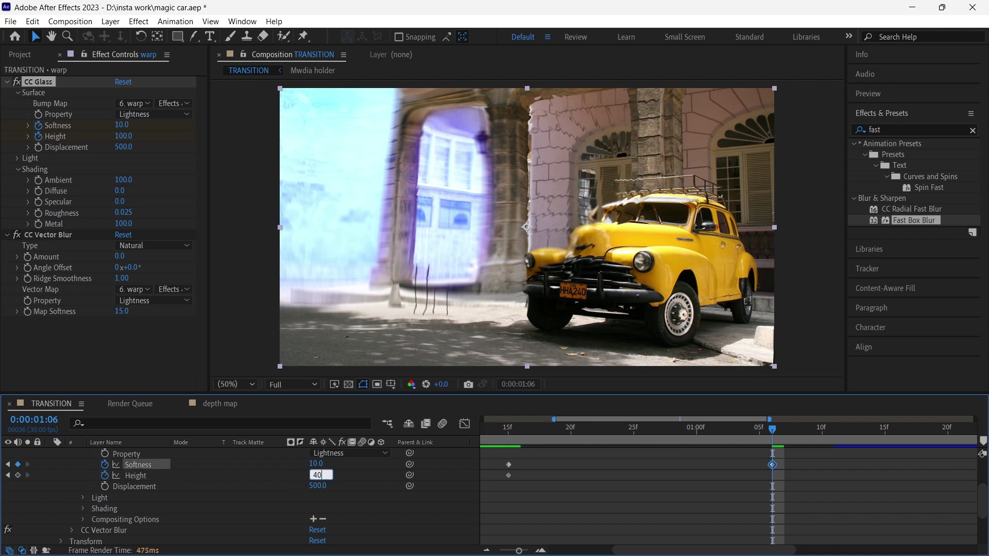
key("Return")
left_click_drag(747, 456, 774, 498)
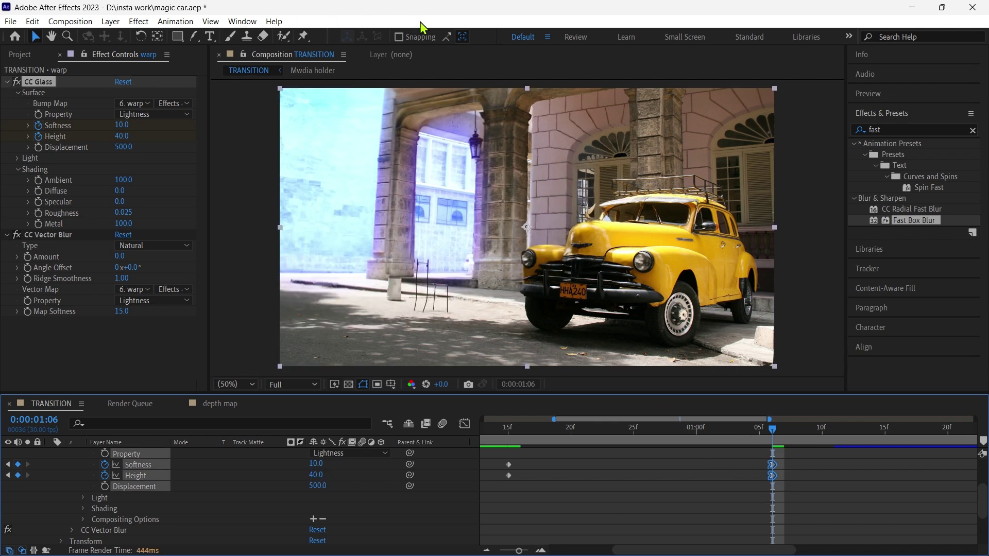
- Set CC Vector Blur to Perpendicular, Amount 250, Ridge Smoothness 0.99, Map Softness 0
left_click(153, 246)
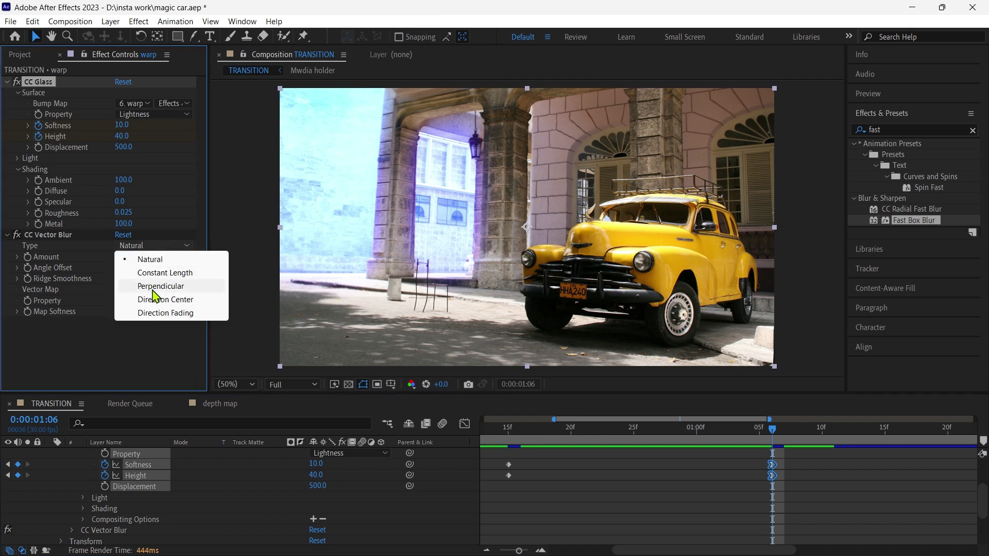
left_click(157, 283)
left_click(120, 256)
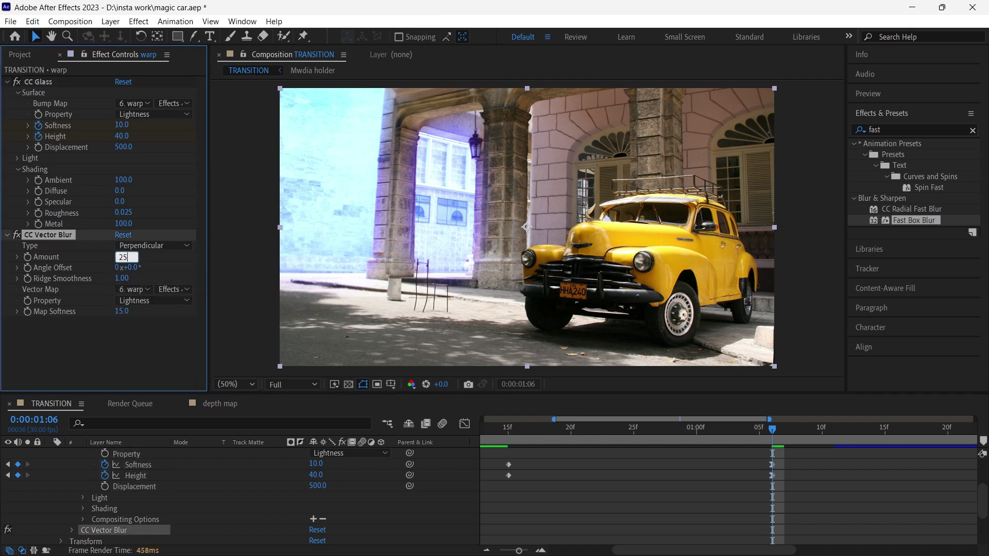
key("Return")
left_click(121, 278)
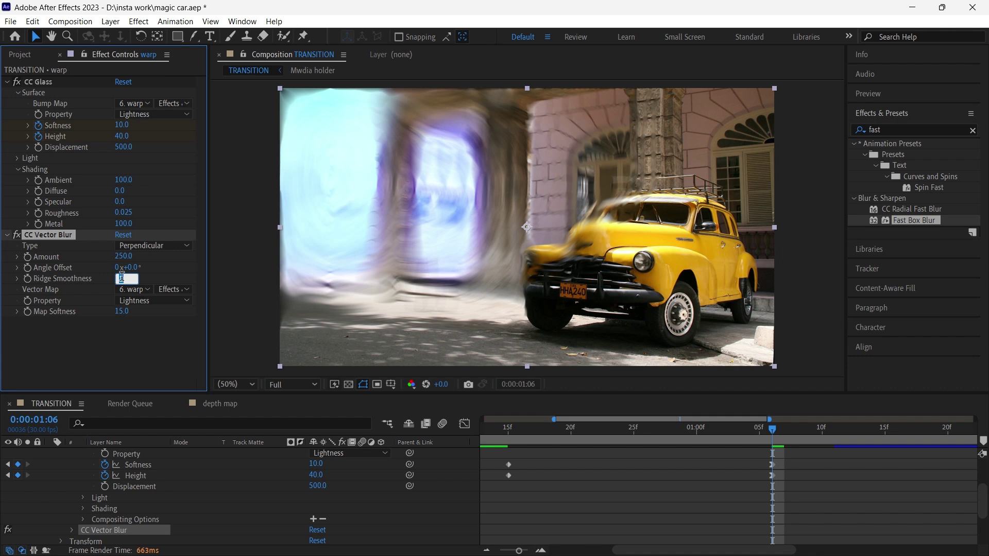
key("Return")
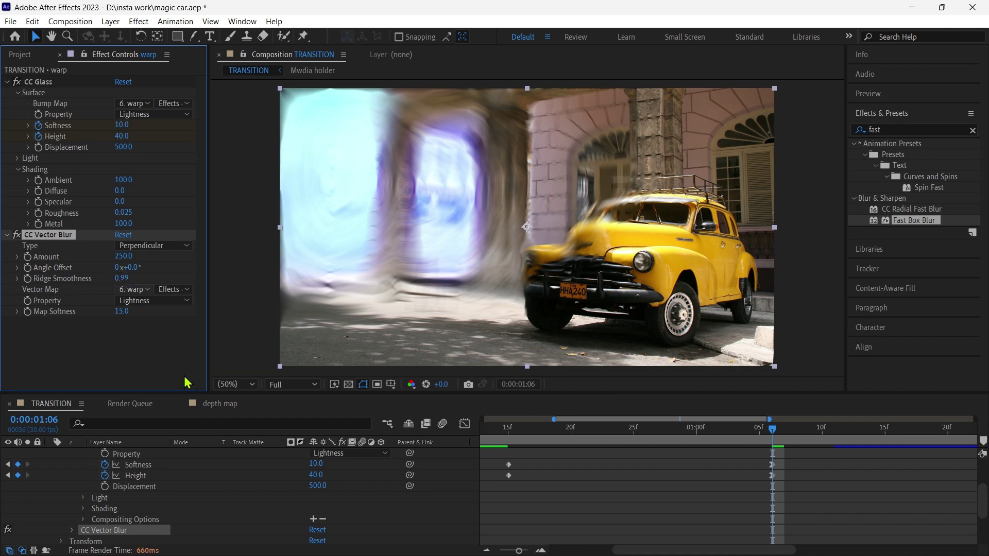
left_click(122, 311)
type("0")
key("Return")
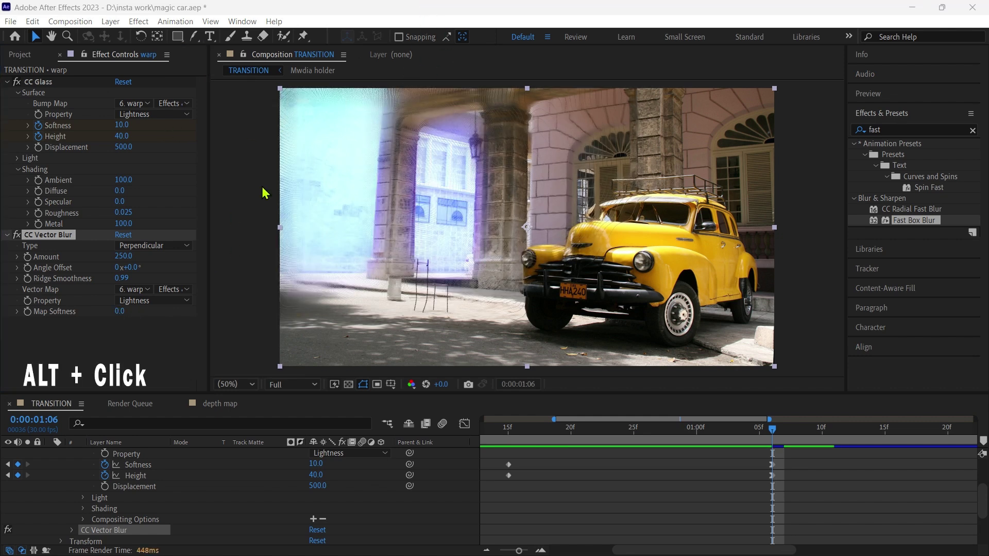
- Add the expression wiggle(16,360) to CC Vector Blur's Angle Offset
left_click(27, 268, "alt")
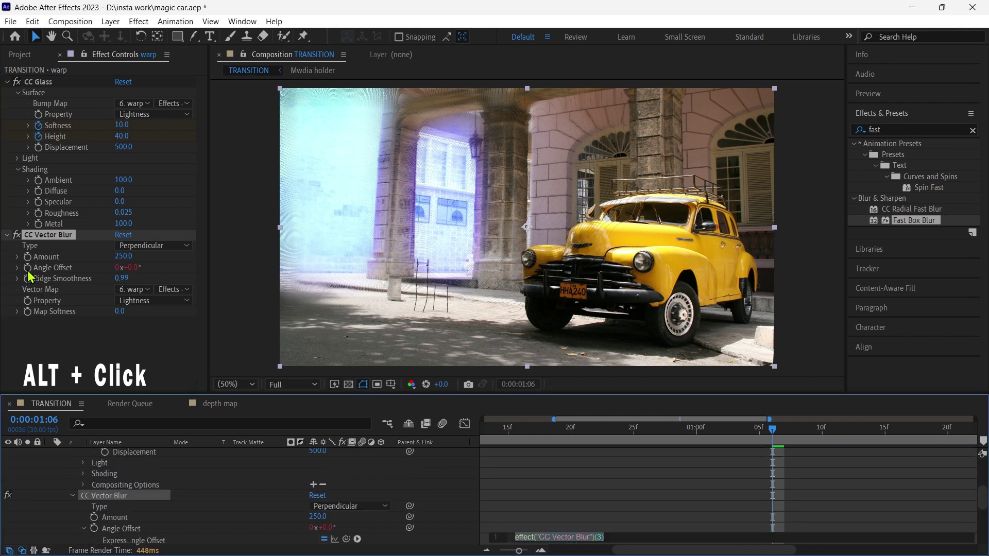
scroll(569, 469, "down", 1)
scroll(569, 469, "up", 1)
type("wiggl")
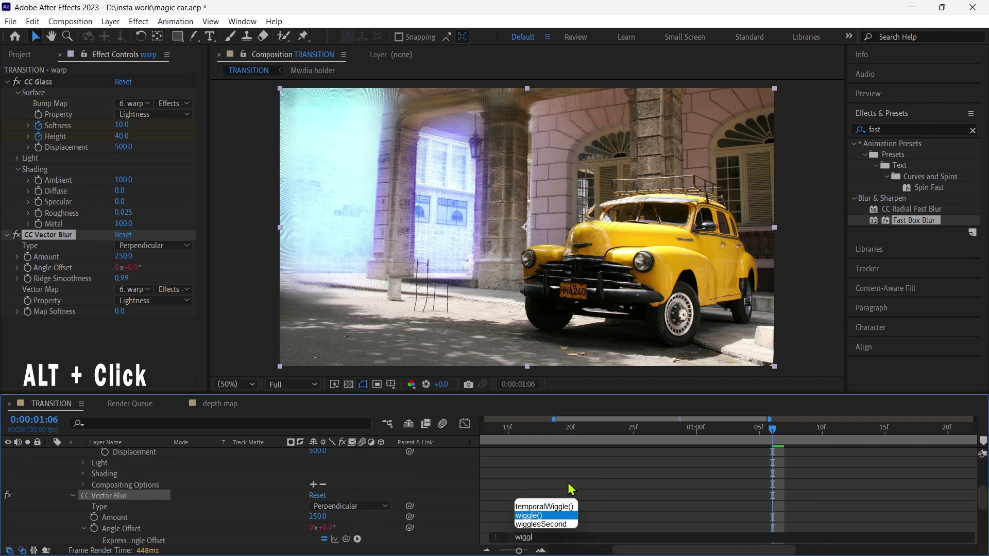
type("e")
key("Return")
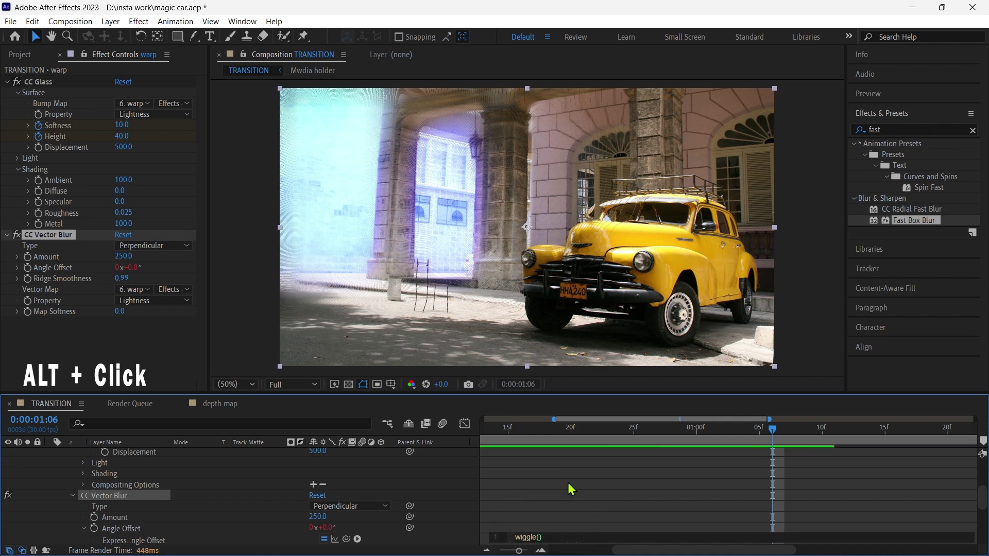
type("16,360")
left_click(568, 483)
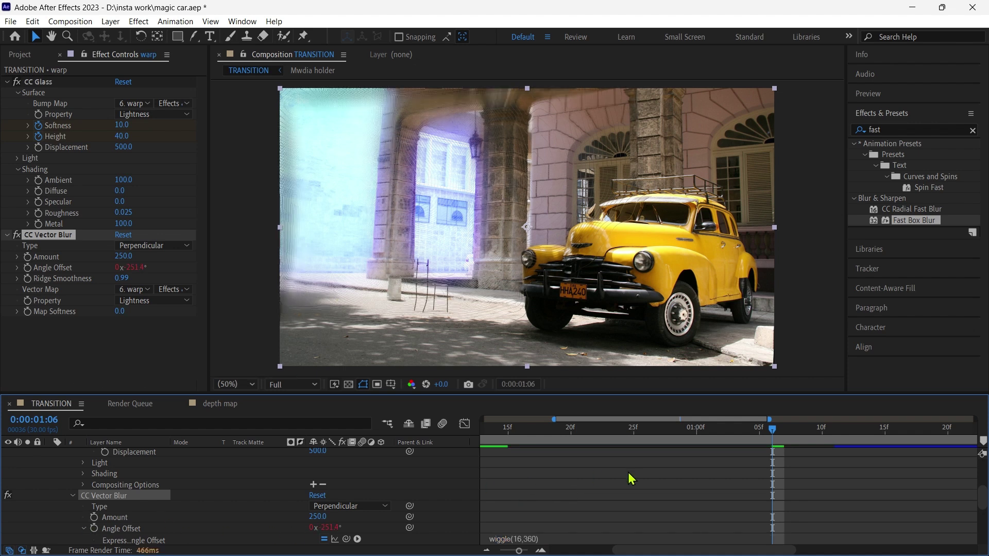
scroll(675, 487, "up", 4)
- At 0:00:01:10, keyframe the CC Vector Blur Amount to 90
left_click_drag(773, 432, 508, 431)
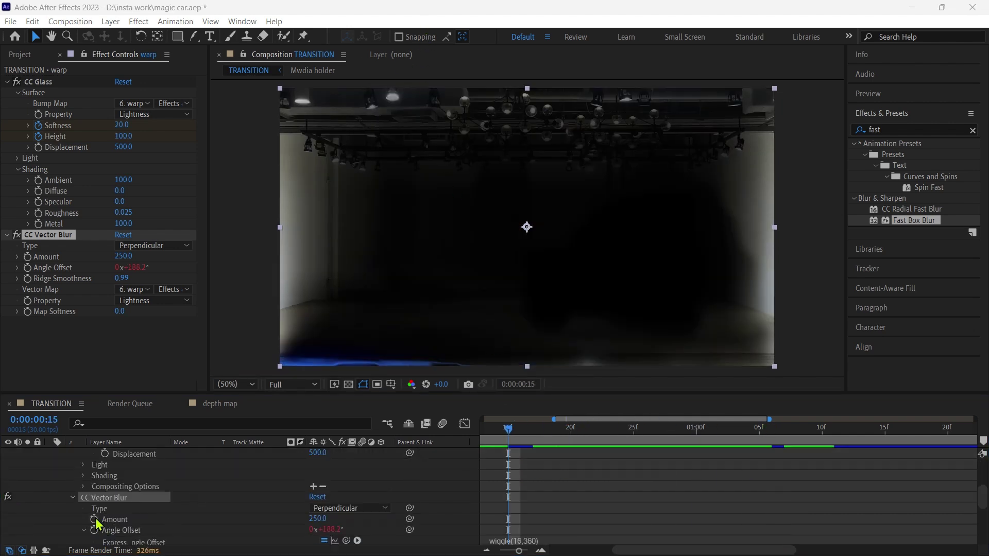
scroll(520, 453, "up", 5)
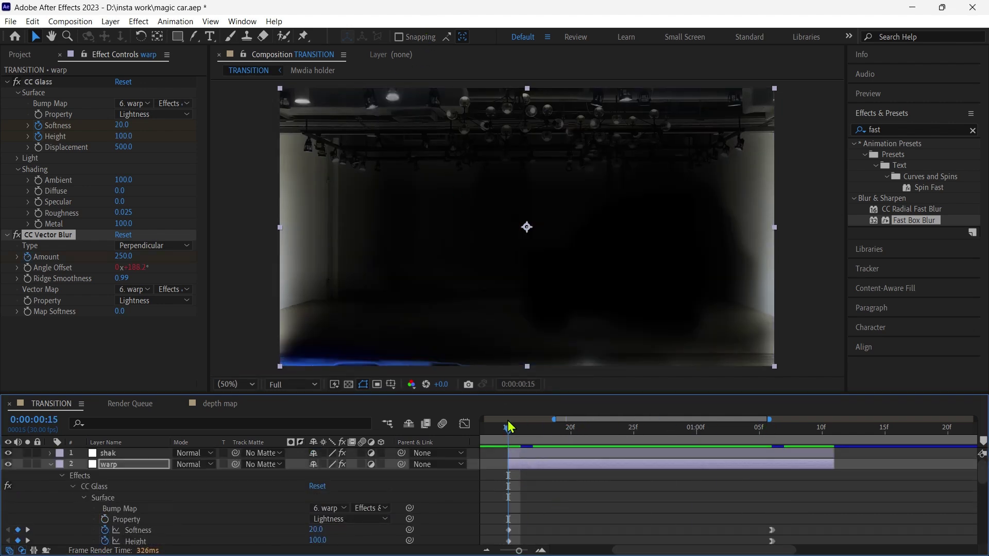
left_click_drag(509, 432, 820, 447)
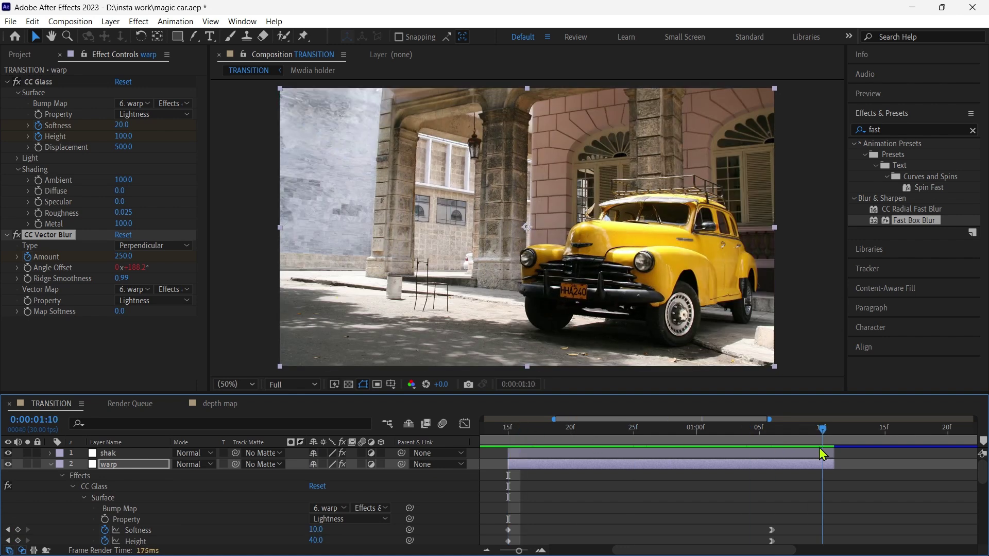
scroll(520, 502, "down", 2)
scroll(520, 502, "down", 1)
scroll(520, 502, "down", 1)
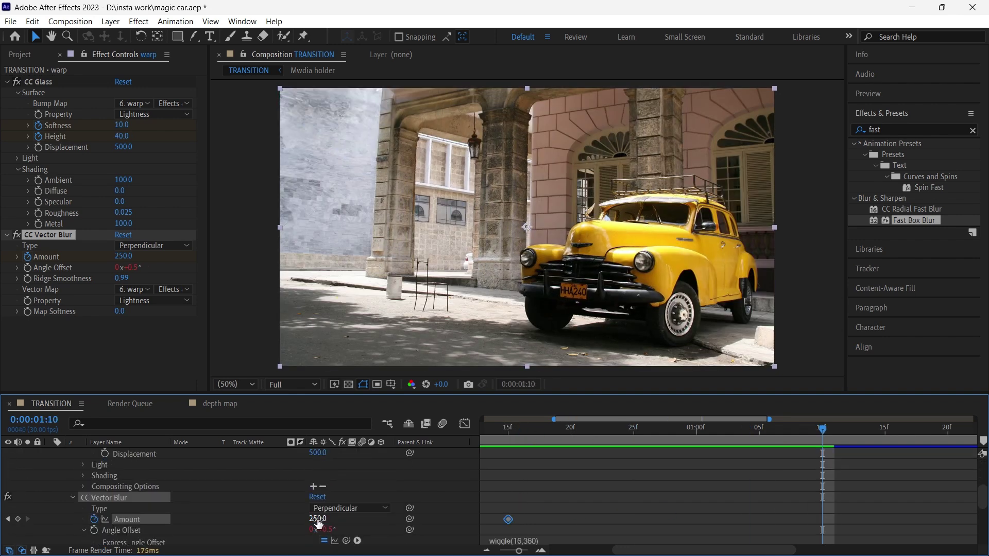
left_click(317, 519)
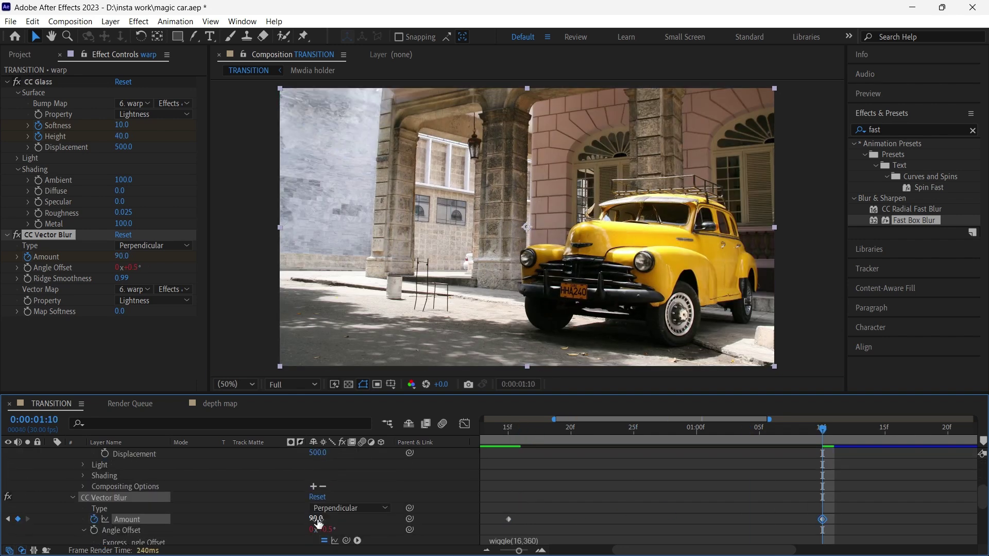
key("Return")
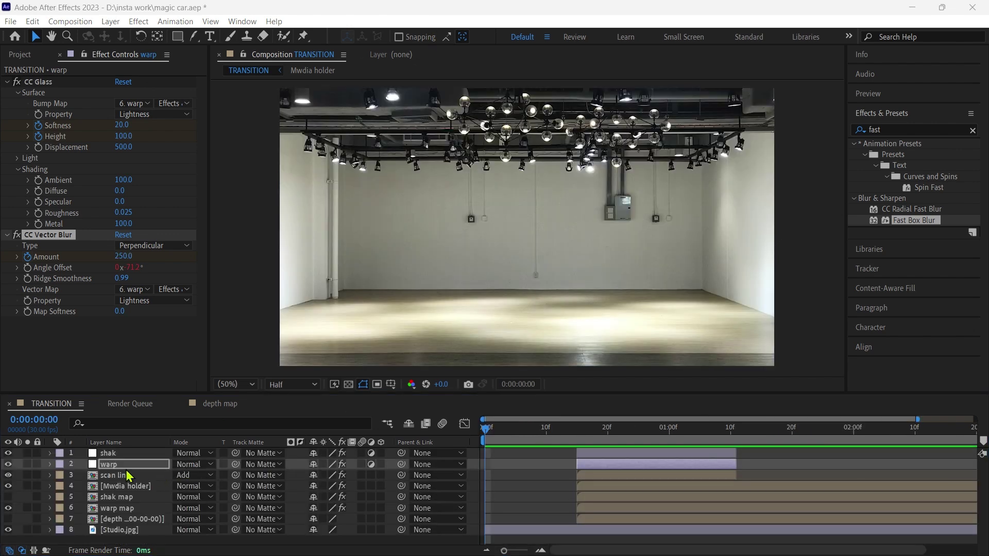
- Duplicate the warp layer and rename the copy 'aberration'
left_click(129, 466)
key("ctrl+d")
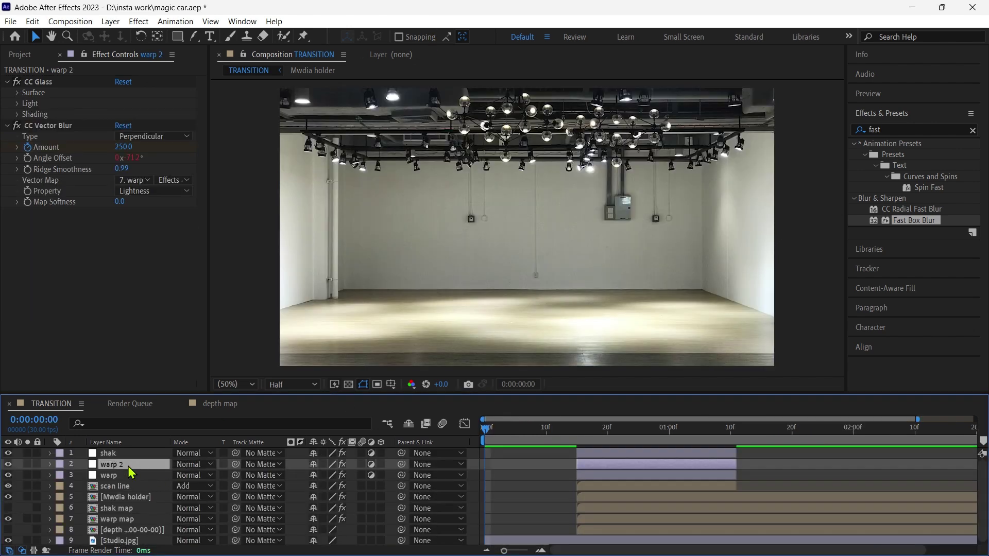
right_click(132, 473)
left_click(162, 433)
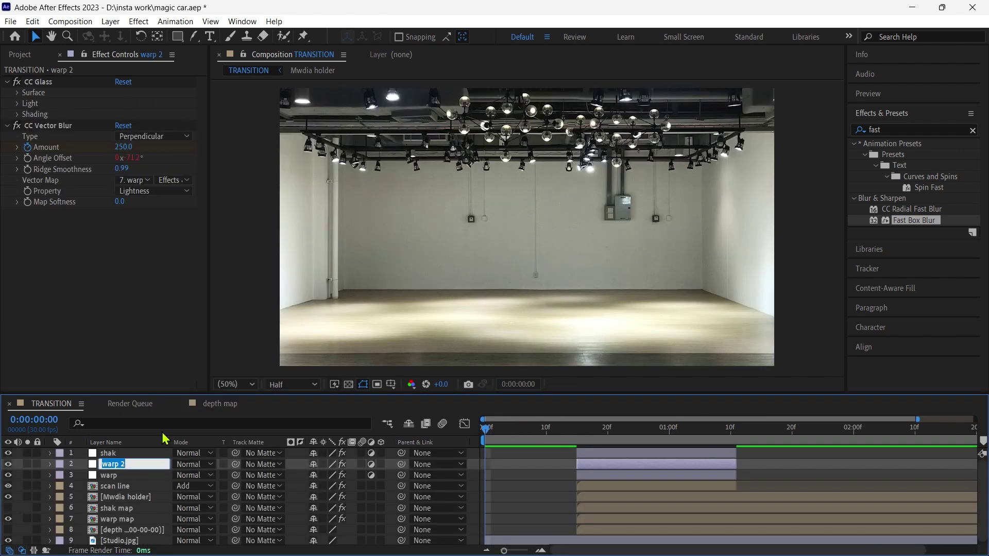
type("aberration")
key("Return")
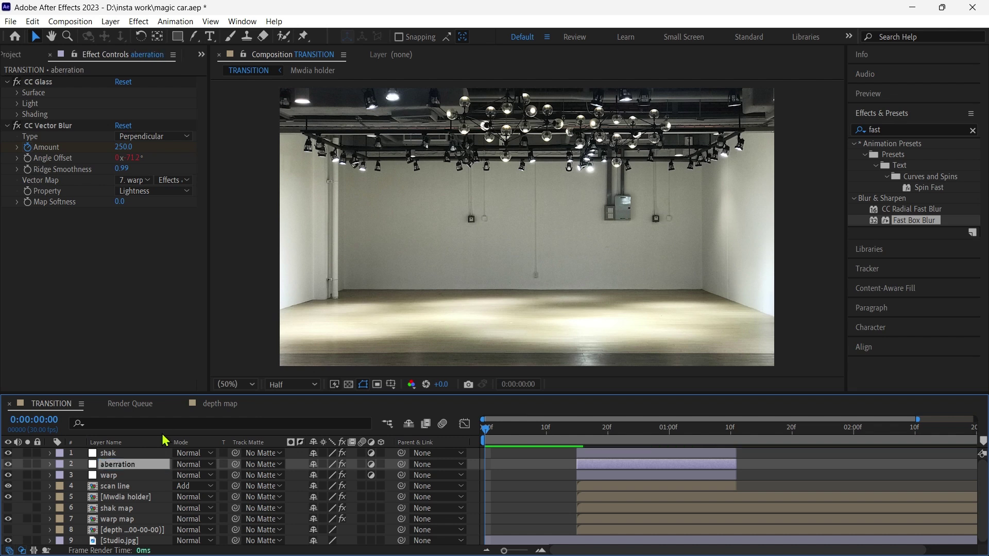
- Replace CC Vector Blur on the aberration layer with a Set Channels effect
left_click(54, 131)
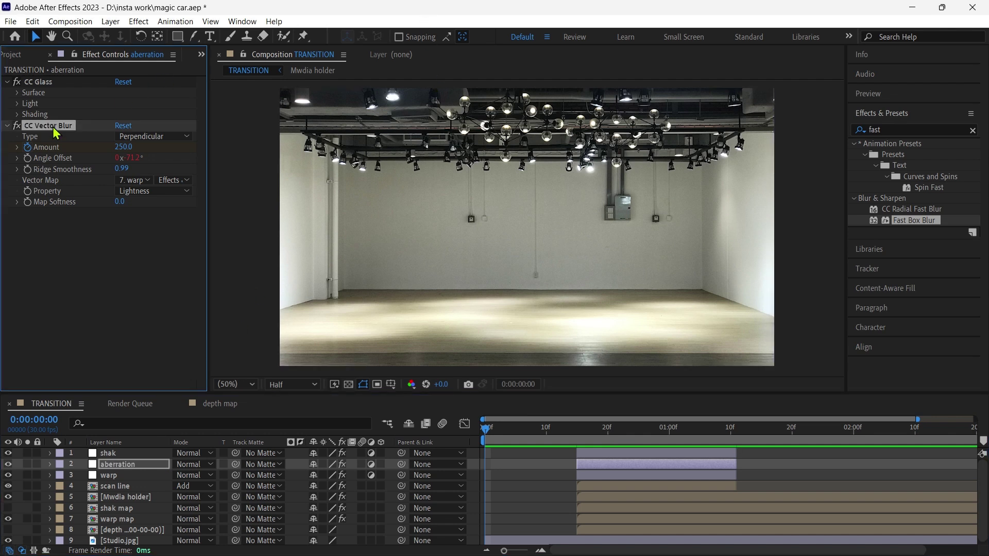
key("Delete")
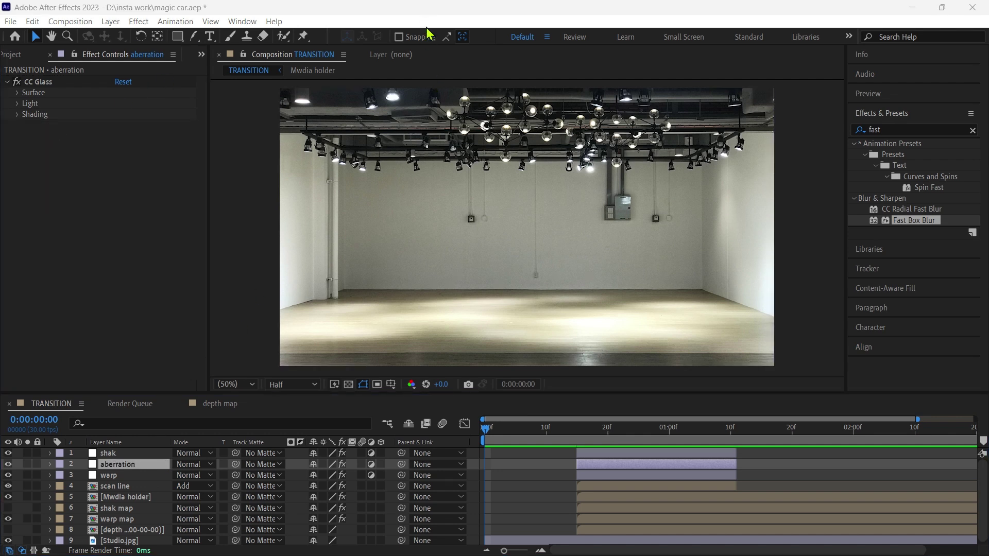
left_click(901, 132)
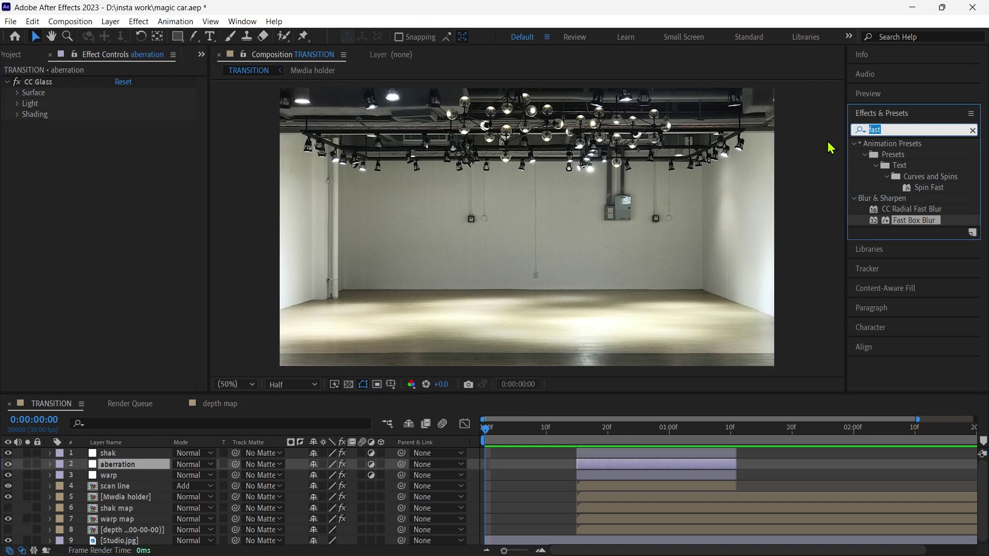
type("set")
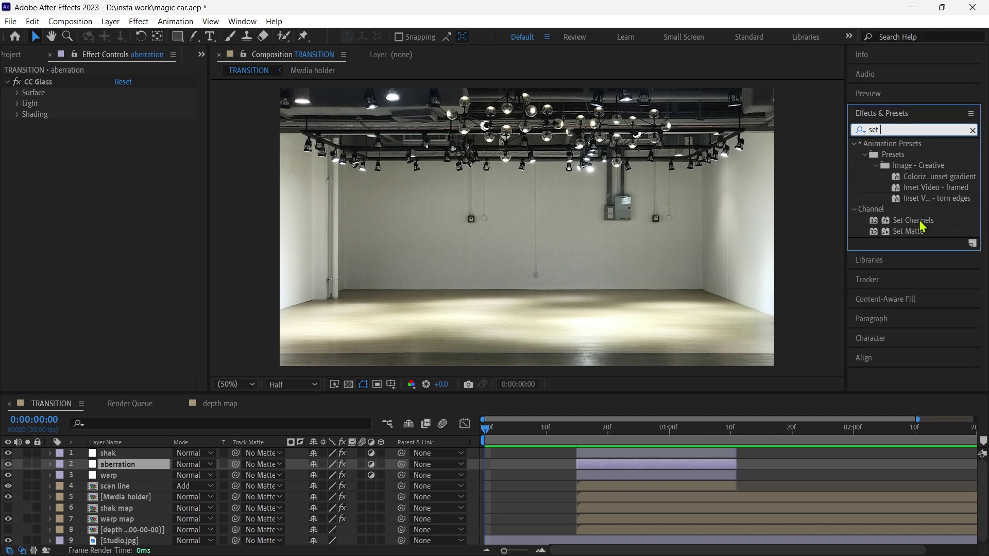
left_click_drag(913, 220, 67, 225)
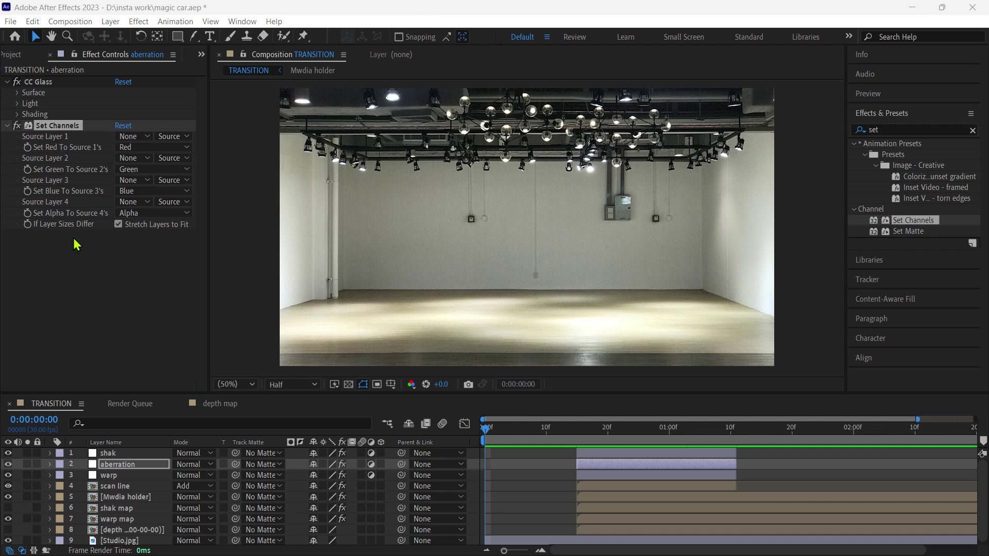
- Duplicate Set Channels and set the source layers of both copies to aberration
left_click(60, 126)
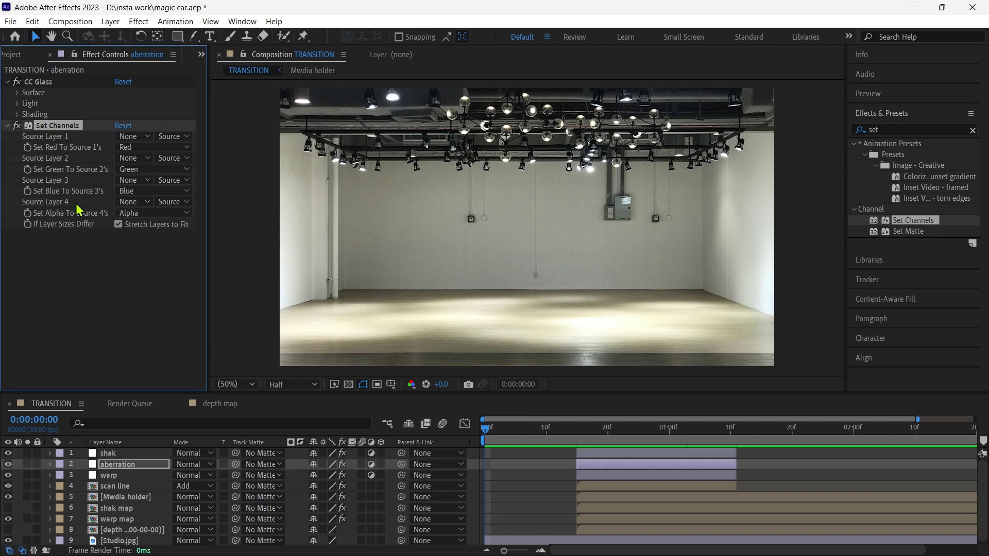
key("ctrl+d")
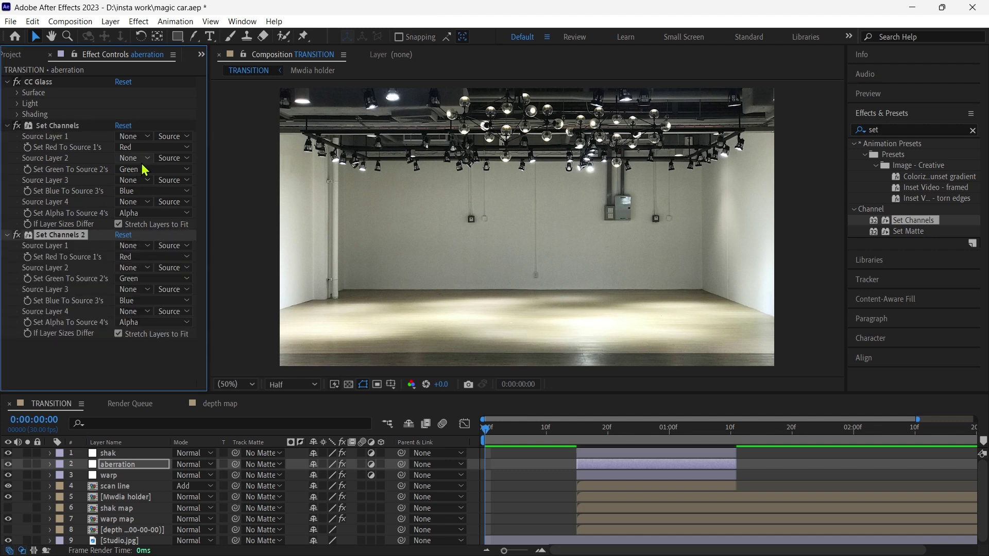
left_click(143, 159)
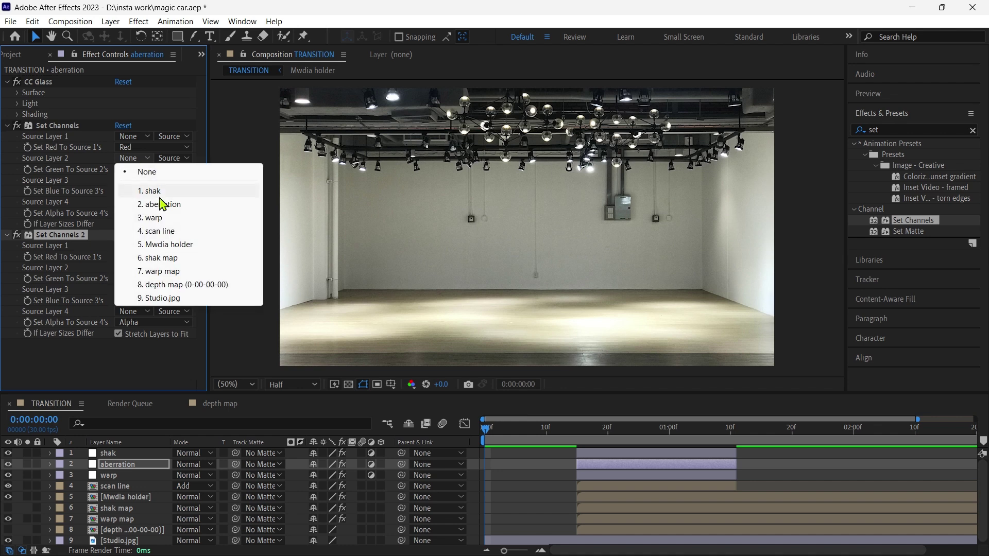
key("Escape")
left_click(134, 158)
left_click(163, 205)
left_click(138, 246)
left_click(155, 292)
- Duplicate CC Glass between the two Set Channels and set its Displacement to -500
left_click(47, 83)
key("ctrl+d")
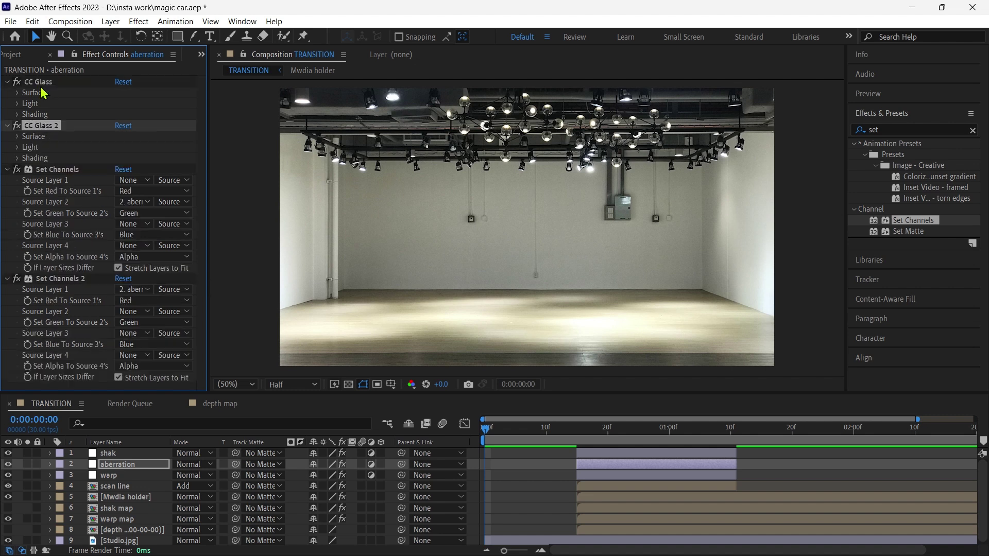
left_click_drag(47, 131, 49, 269)
left_click(18, 246)
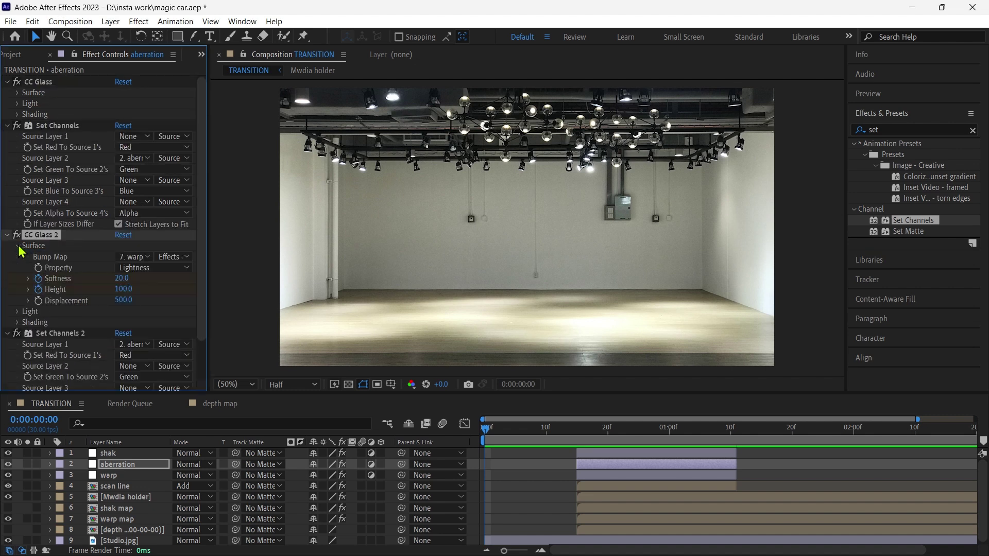
left_click(122, 302)
type("-")
key("Return")
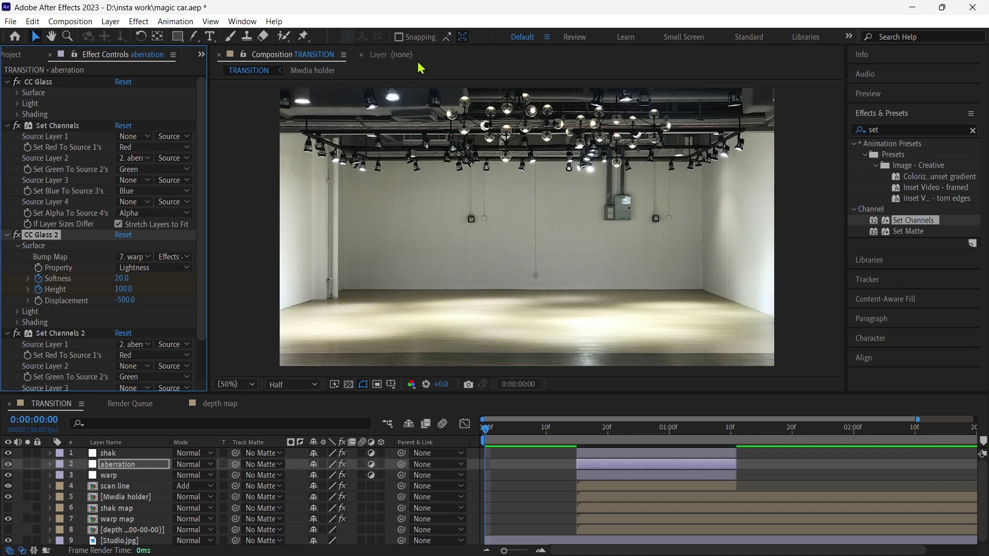
- Apply Shift Channels to the shak layer with Take Alpha From set to Full On
left_click(896, 129)
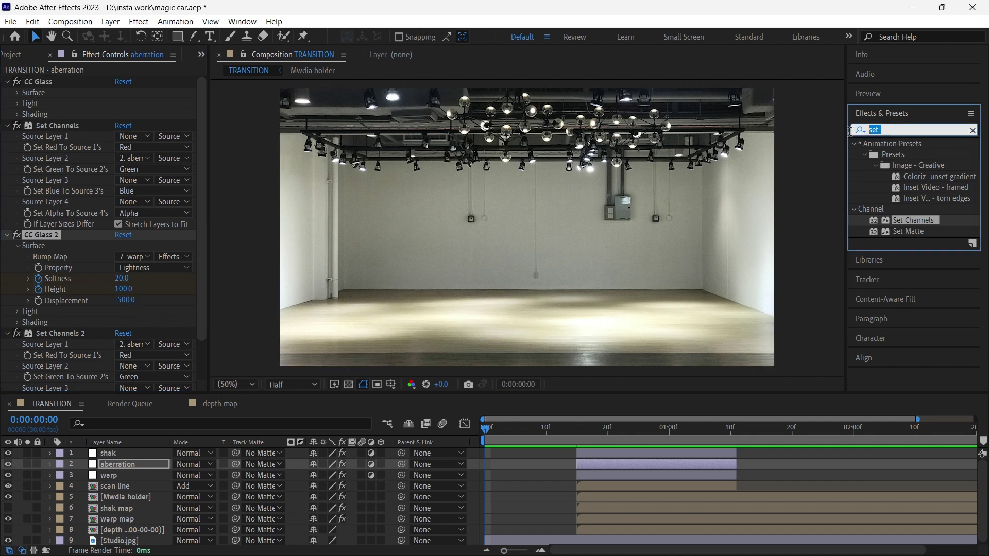
type("shif")
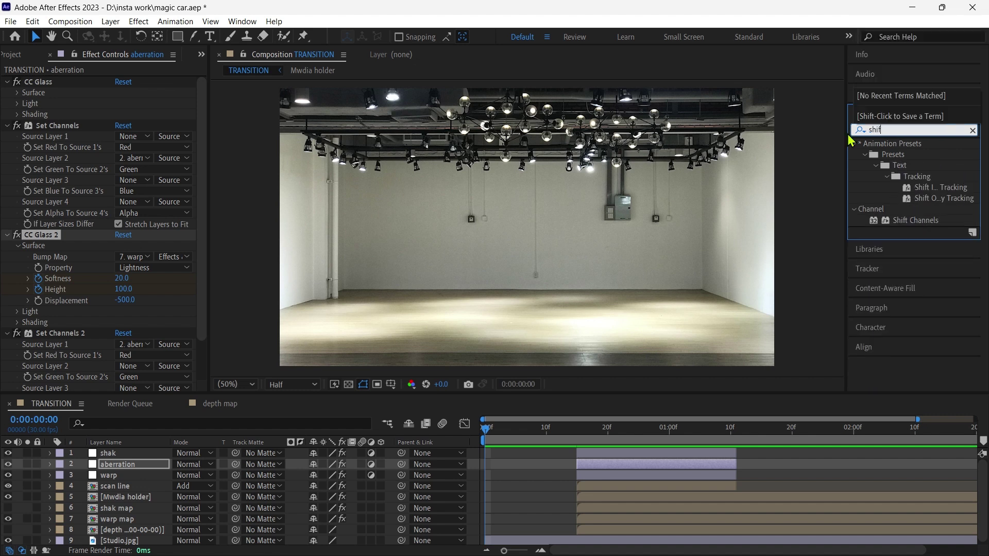
left_click(915, 220)
left_click_drag(916, 220, 149, 459)
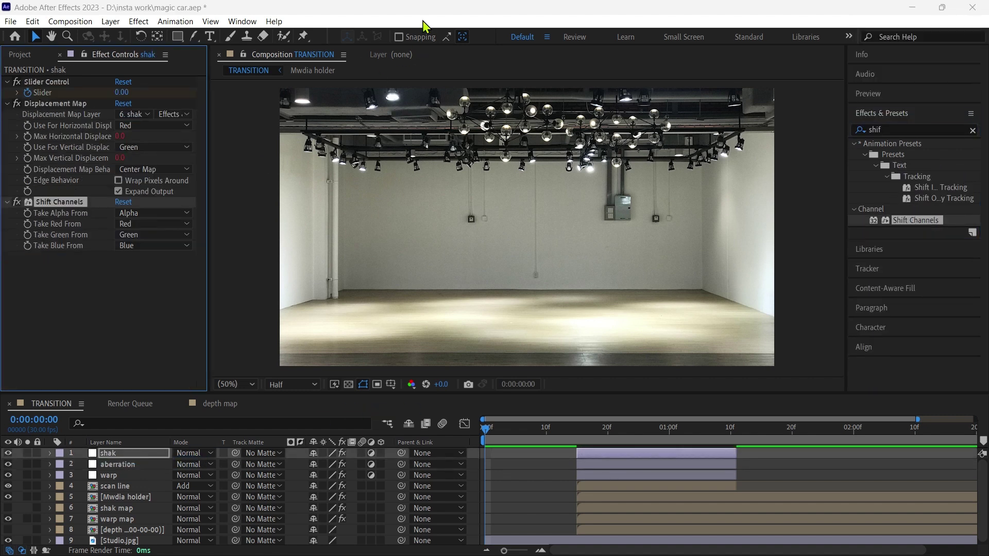
left_click(153, 213)
left_click(172, 336)
- Add Motion Tile above Displacement Map with Output Width 109 and Output Height 115
left_click(902, 129)
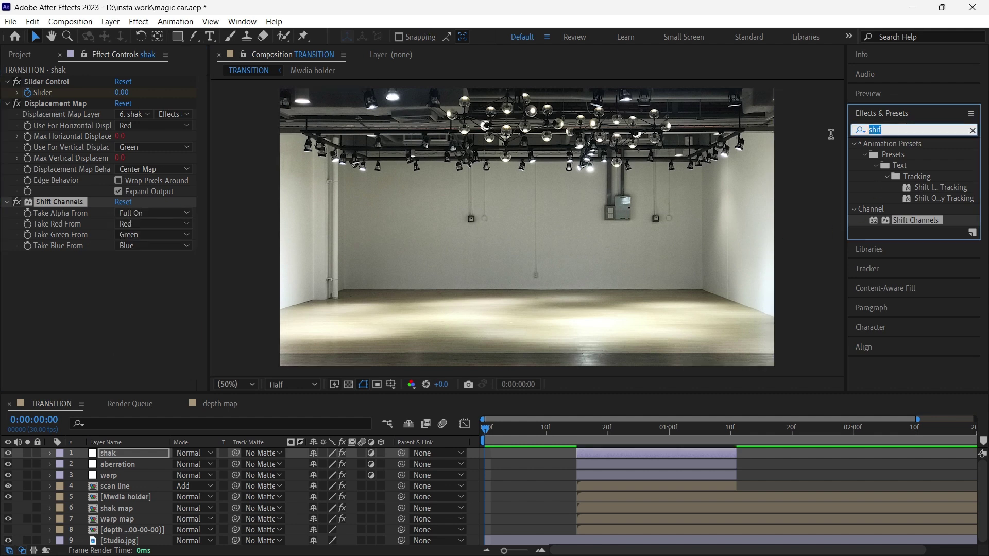
type("til")
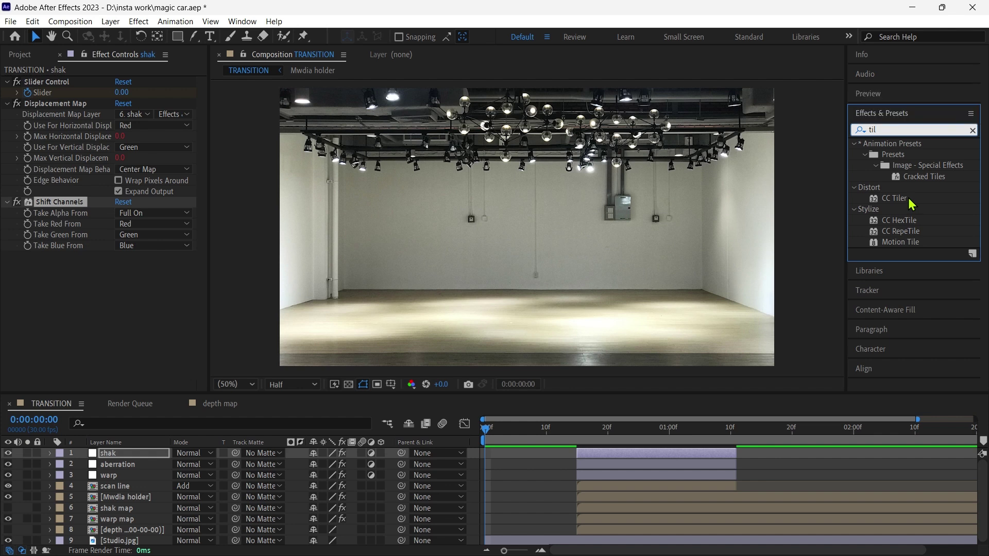
left_click_drag(910, 243, 185, 343)
left_click_drag(36, 261, 42, 103)
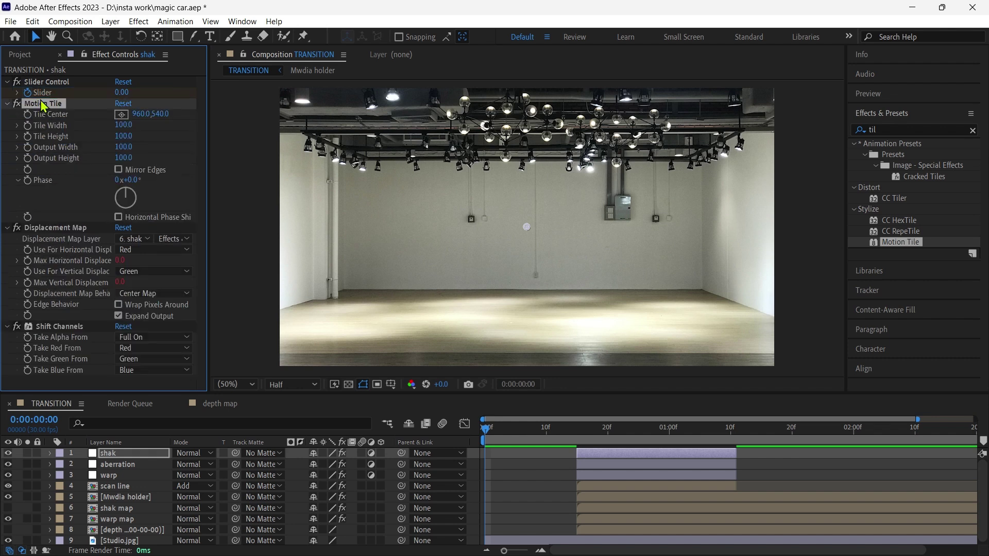
left_click(123, 147)
key("Tab")
type("115")
key("Return")
left_click(566, 430)
left_click_drag(569, 433, 638, 456)
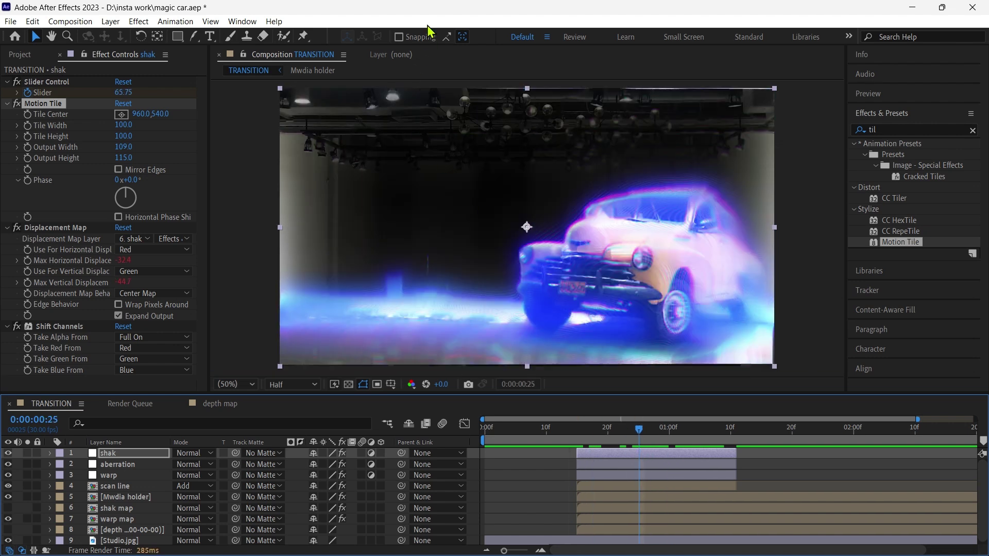
- Duplicate Mwdia holder to layer 2 and shift its Transition Completion keyframes a few frames later
left_click(131, 530)
left_click(125, 497)
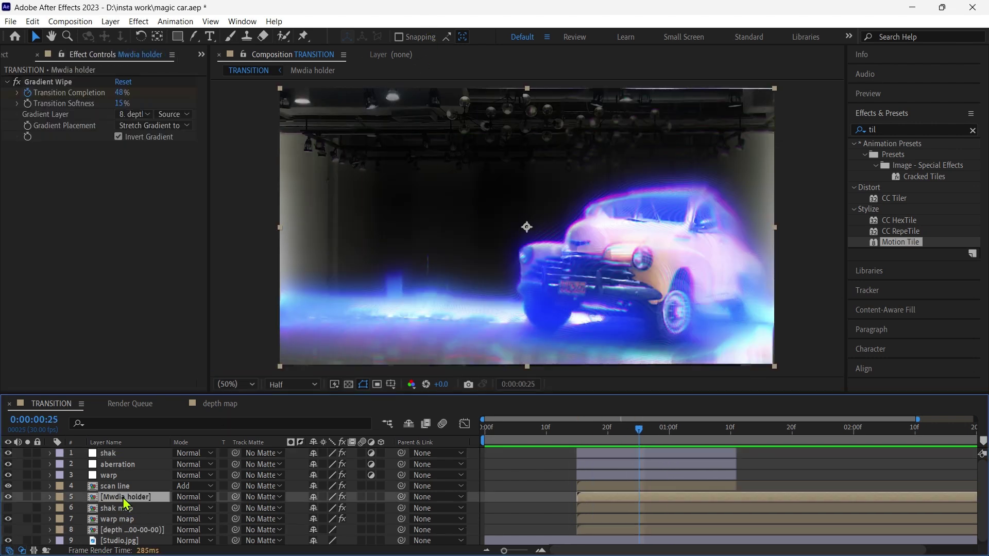
key("ctrl+d")
left_click_drag(123, 498, 119, 458)
key("u")
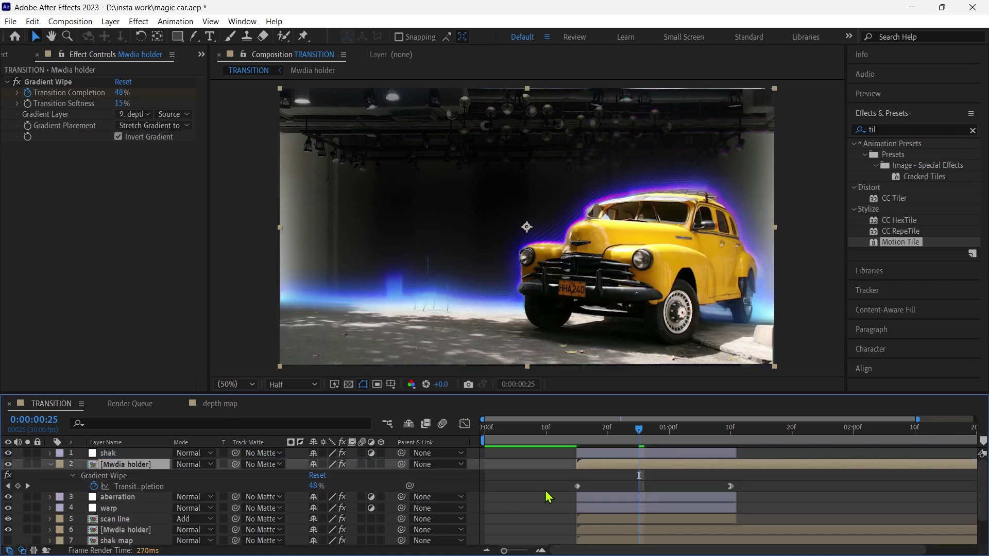
left_click_drag(547, 487, 753, 495)
left_click_drag(579, 486, 617, 488)
left_click_drag(640, 431, 725, 449)
left_click(118, 484)
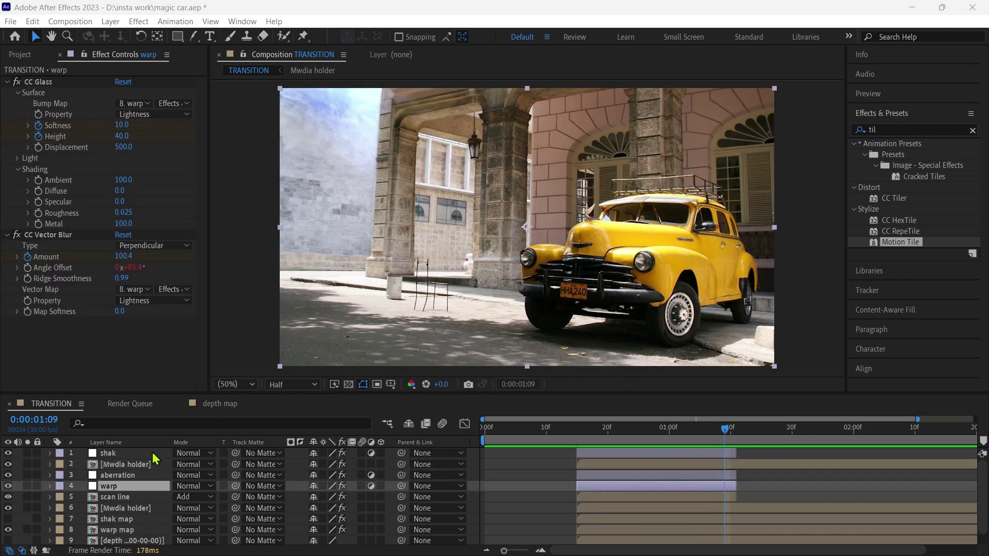
- Duplicate the warp layer to the top of the stack and rename it 'fine distortion'
left_click(108, 490)
key("ctrl+d")
left_click_drag(108, 490, 113, 452)
key("Return")
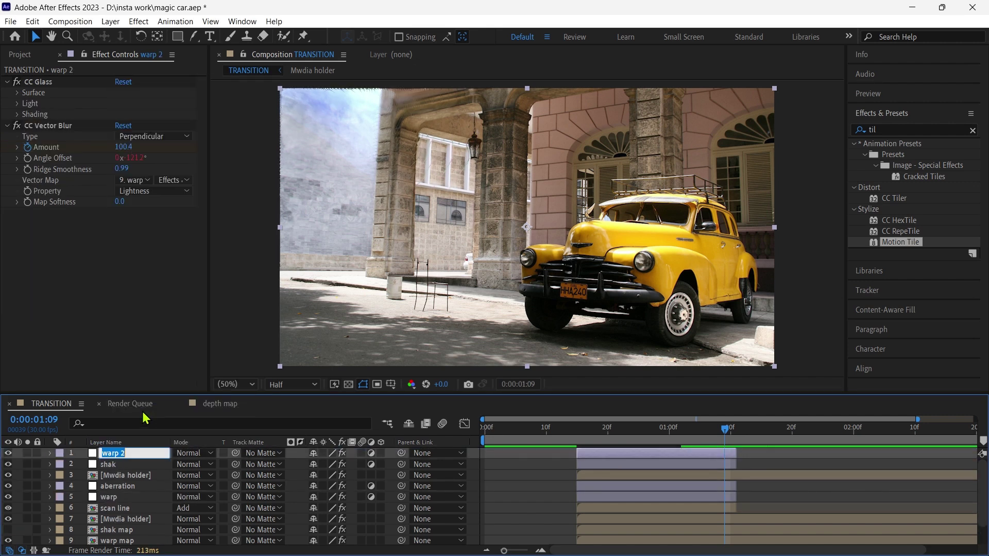
type("fine distortion")
key("Return")
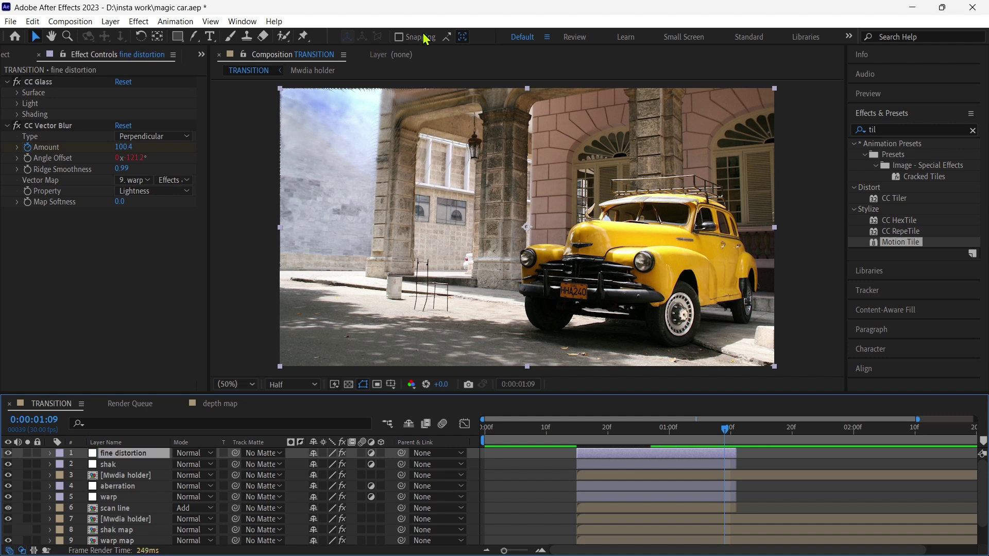
- Delete the CC Vector Blur effect from the fine distortion layer
key("F3")
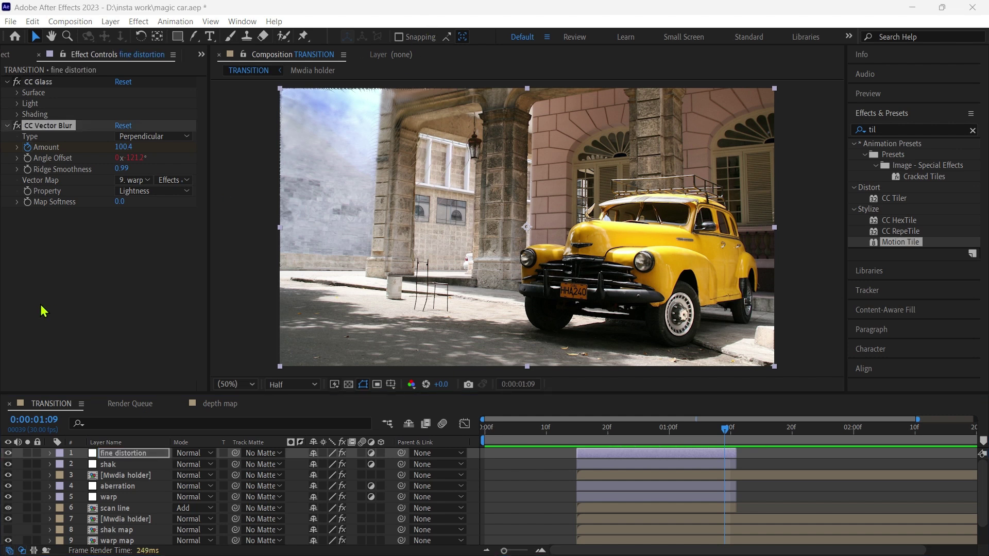
left_click(43, 307)
left_click(36, 129)
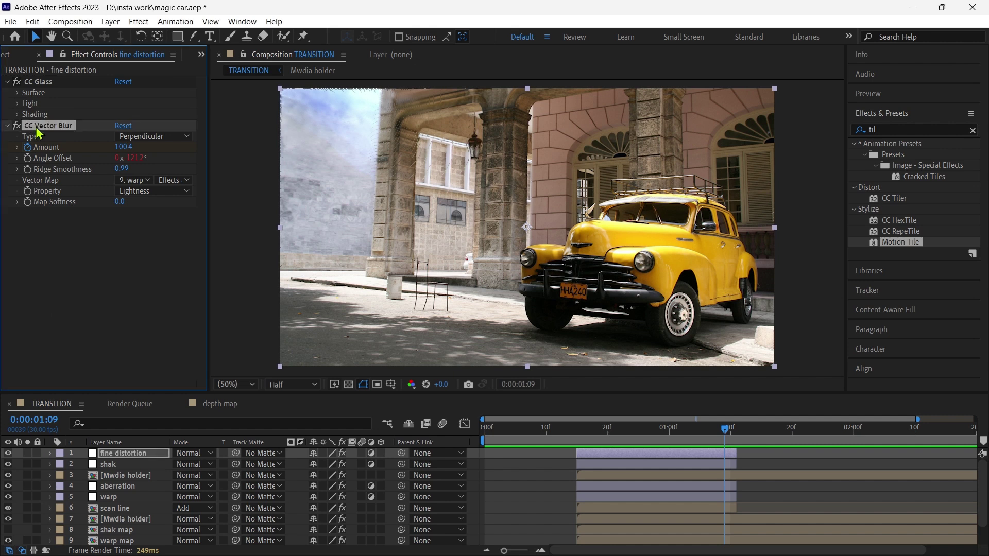
key("Delete")
- Duplicate the warp map layer and name the copy 'fine distortion map'
scroll(118, 515, "down", 1)
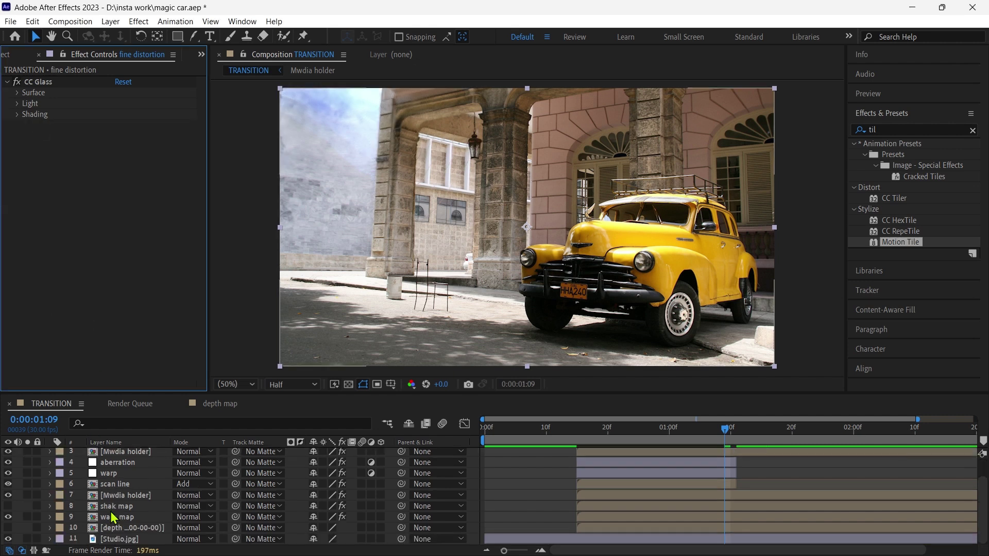
left_click(128, 518)
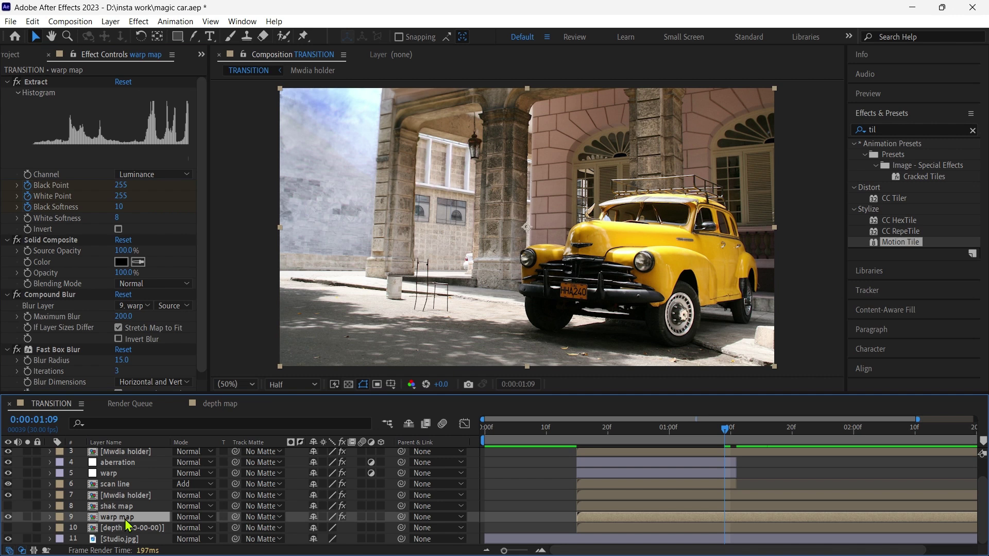
key("ctrl+d")
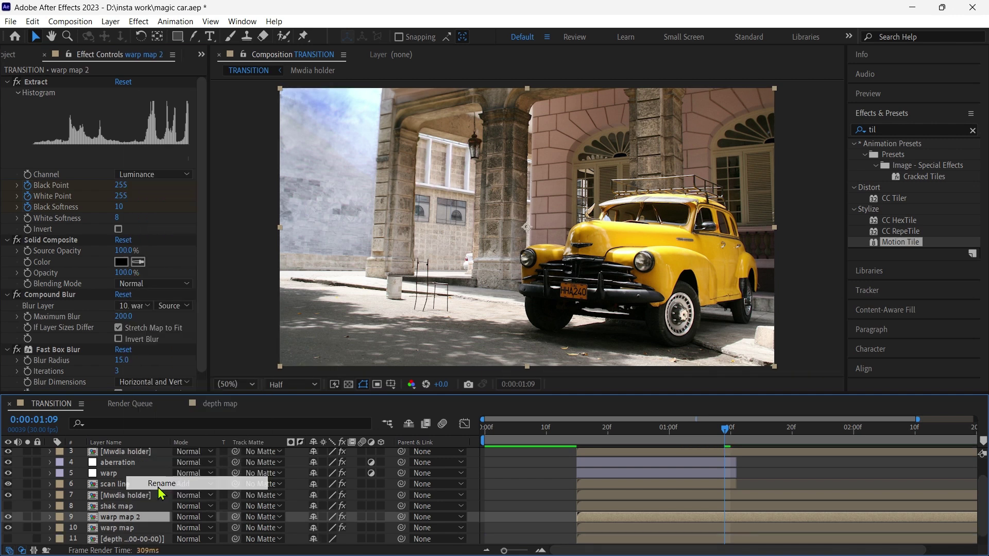
key("Return")
type("fine dis")
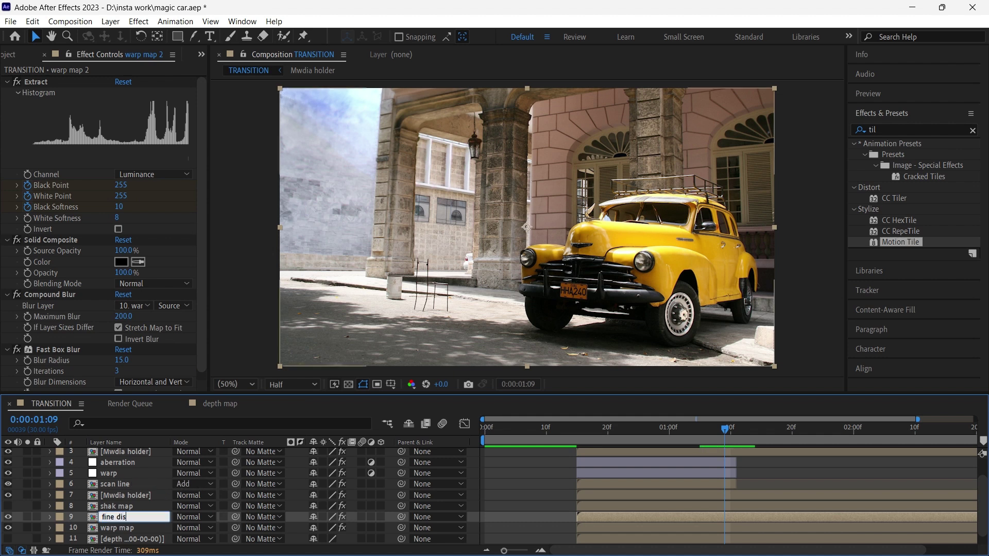
type("tortion map")
key("Return")
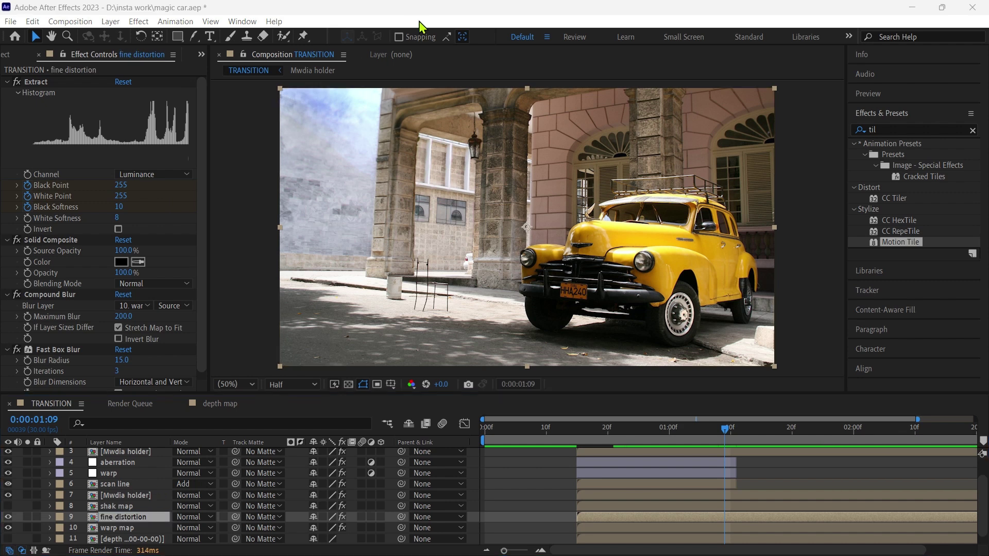
- Make fine distortion map visible and soloed, and delete its Compound Blur effect
scroll(149, 500, "down", 1)
left_click(7, 506)
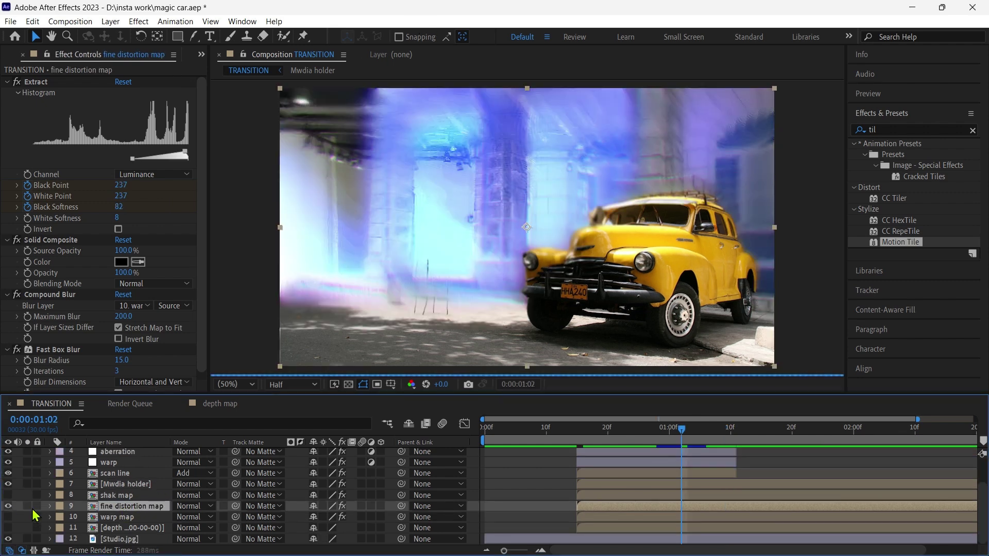
left_click(27, 506)
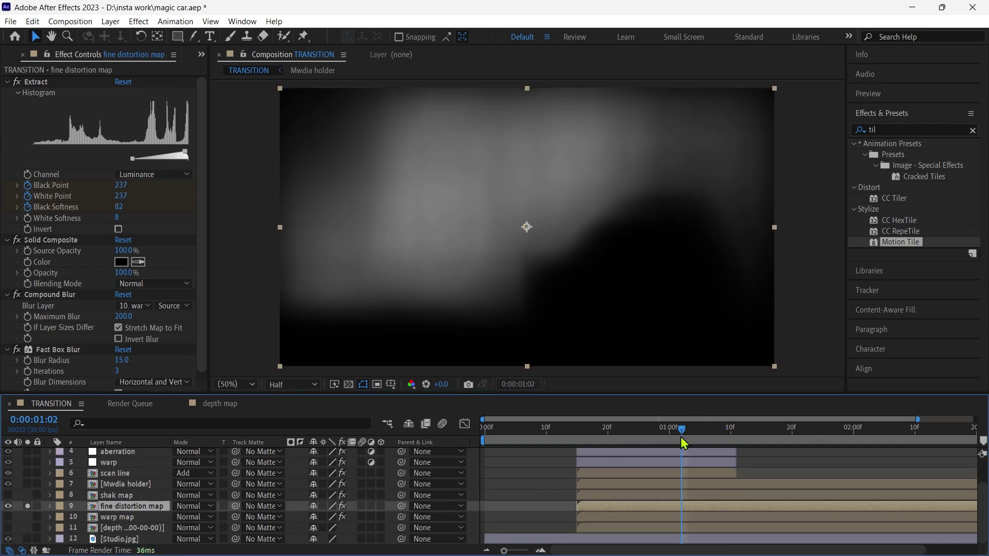
left_click_drag(683, 436, 659, 430)
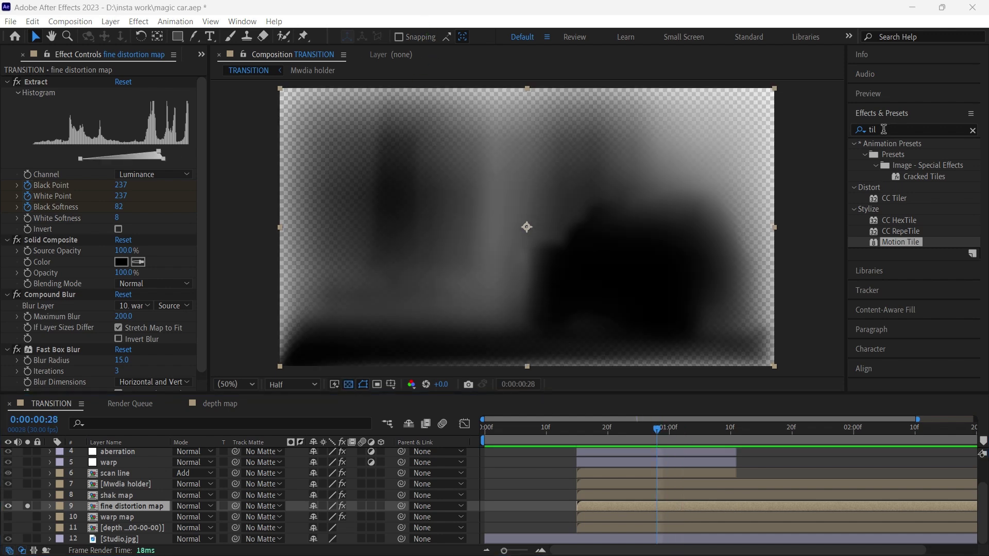
scroll(67, 316, "down", 1)
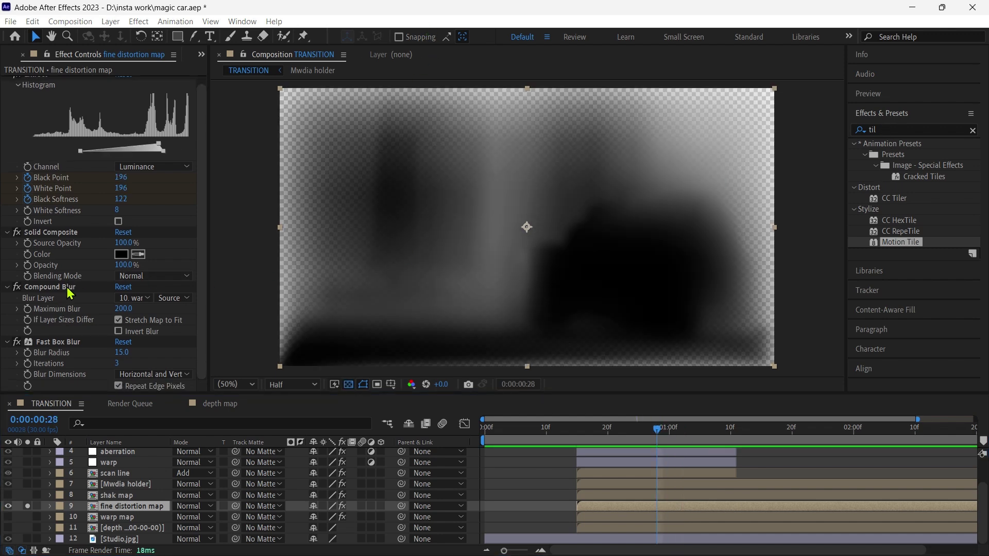
left_click(70, 294)
key("Delete")
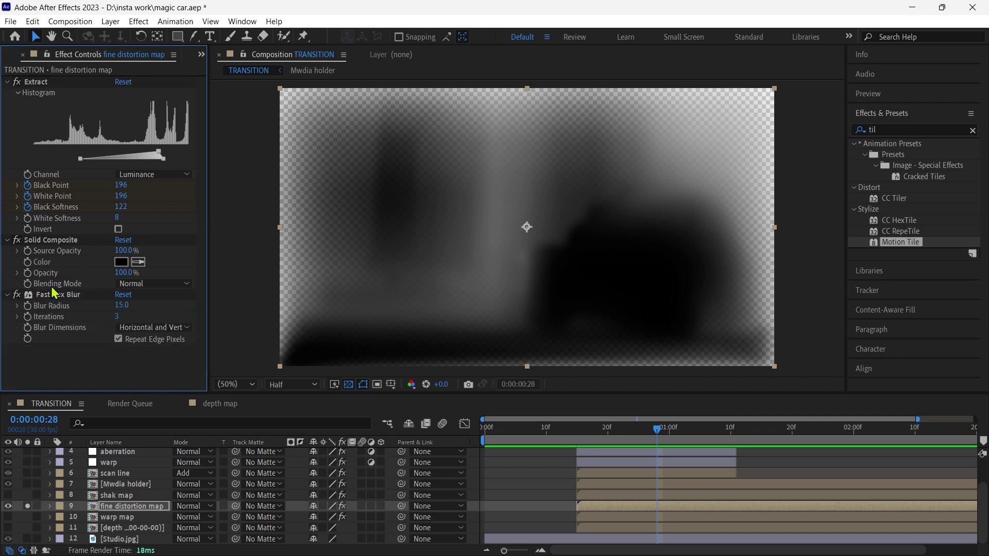
- Apply Turbulent Noise to fine distortion map with Fractal Type Swirly and Noise Type Spline
left_click(857, 130)
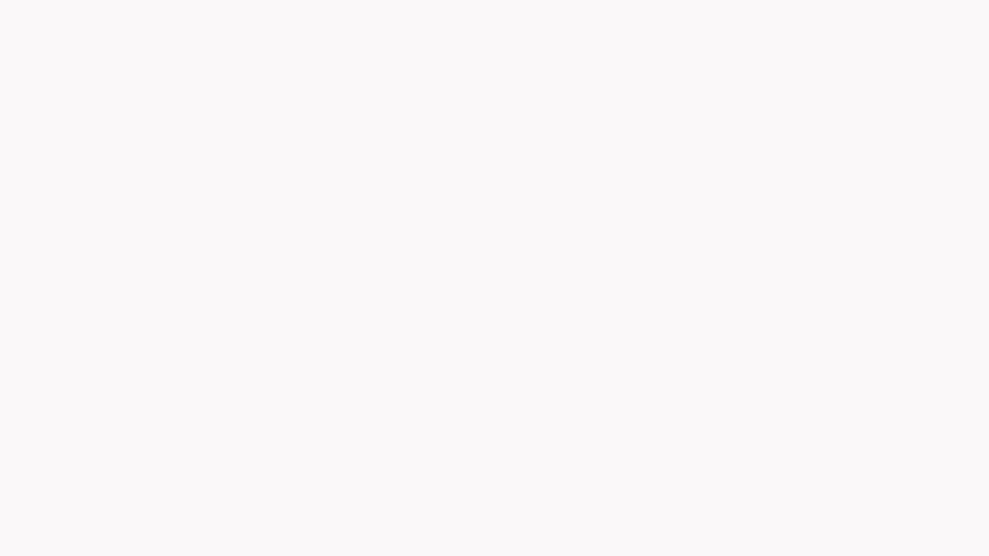
type("turbu")
left_click_drag(897, 176, 72, 280)
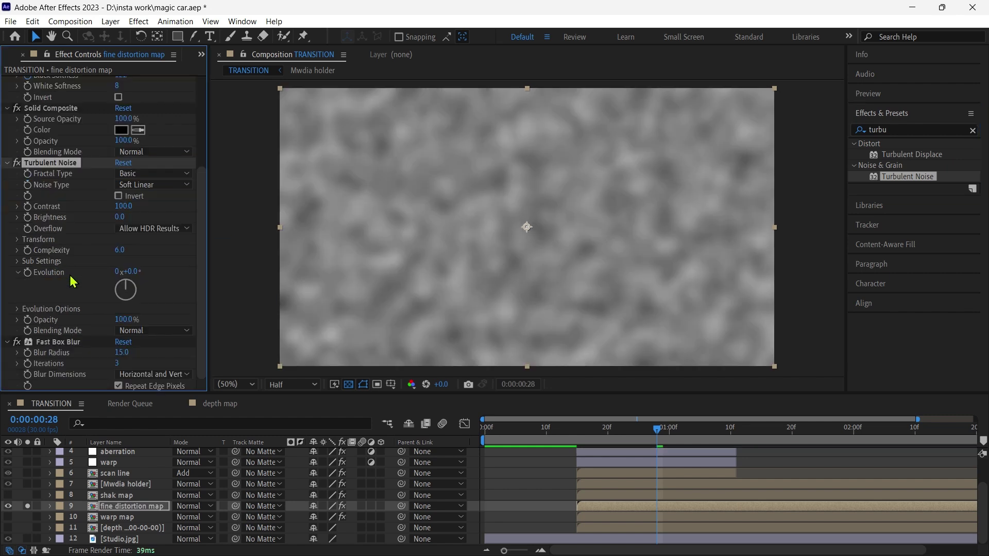
left_click(148, 177)
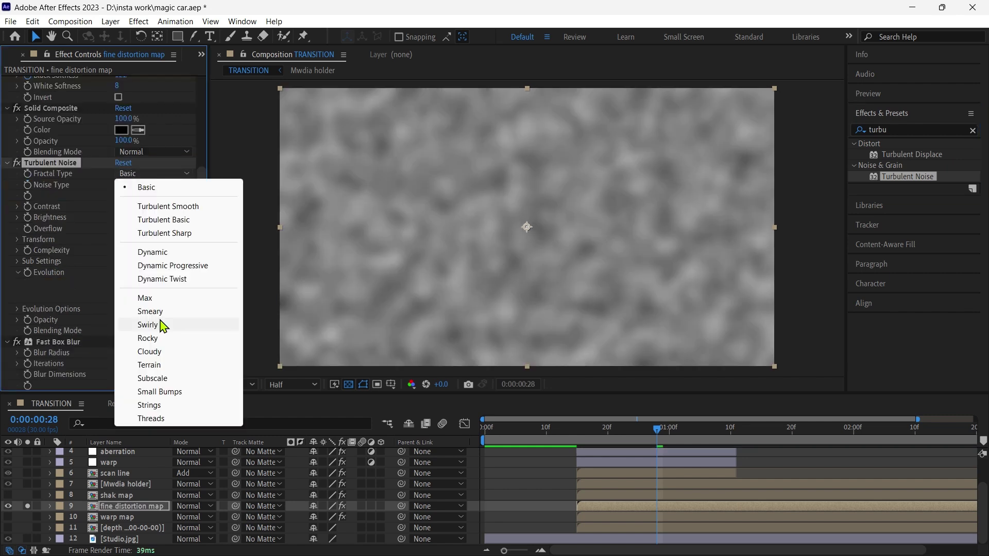
left_click(163, 325)
left_click(152, 186)
left_click(158, 240)
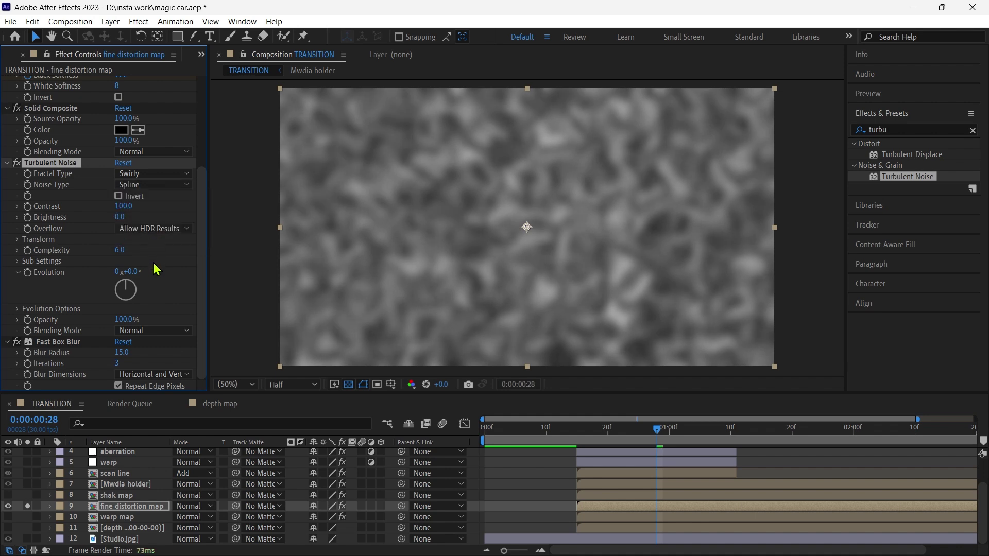
- Keep the noise Contrast at 100 and set Scale 200 and Complexity 4
left_click(122, 207)
key("Return")
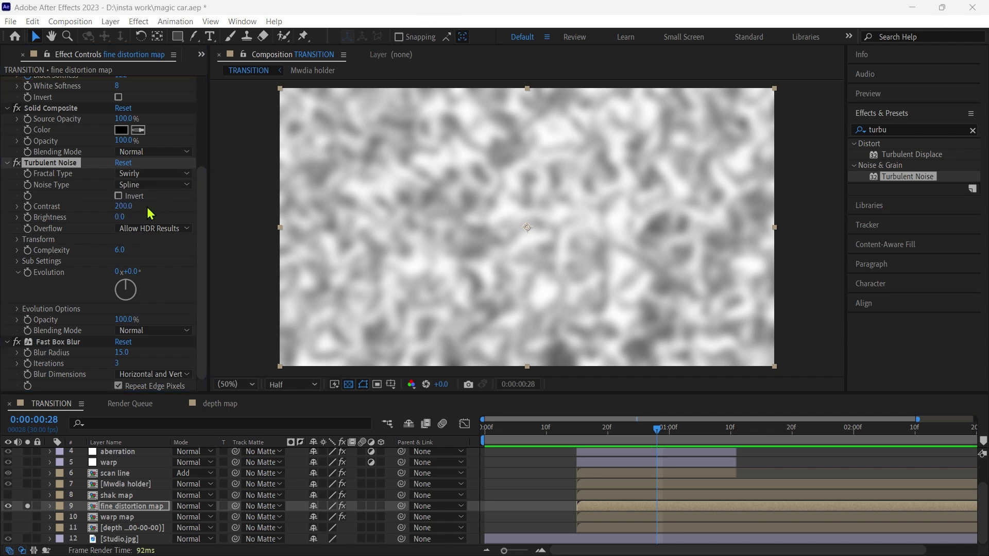
left_click(124, 206)
type("100")
key("Return")
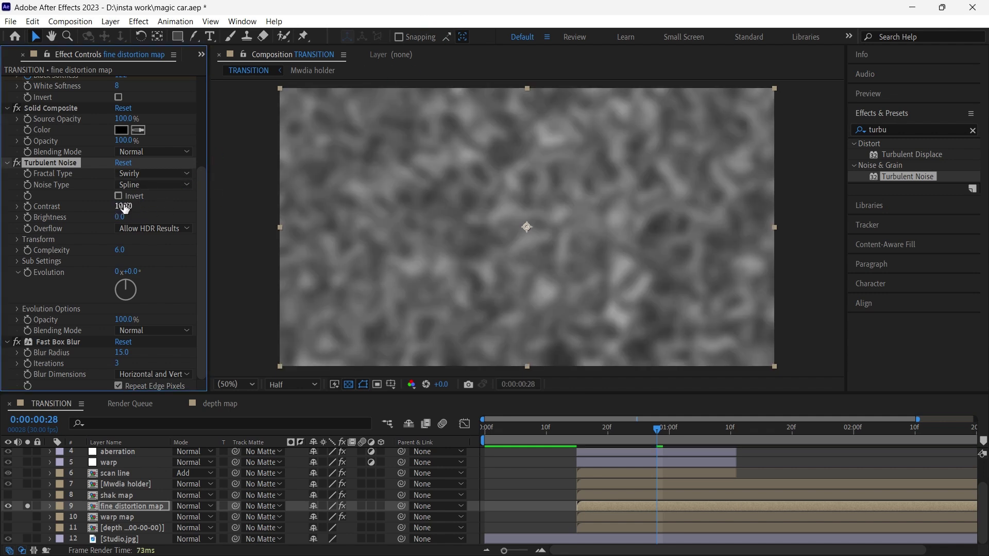
left_click(17, 239)
left_click(124, 272)
type("200")
key("Return")
left_click(122, 345)
type("4")
key("Return")
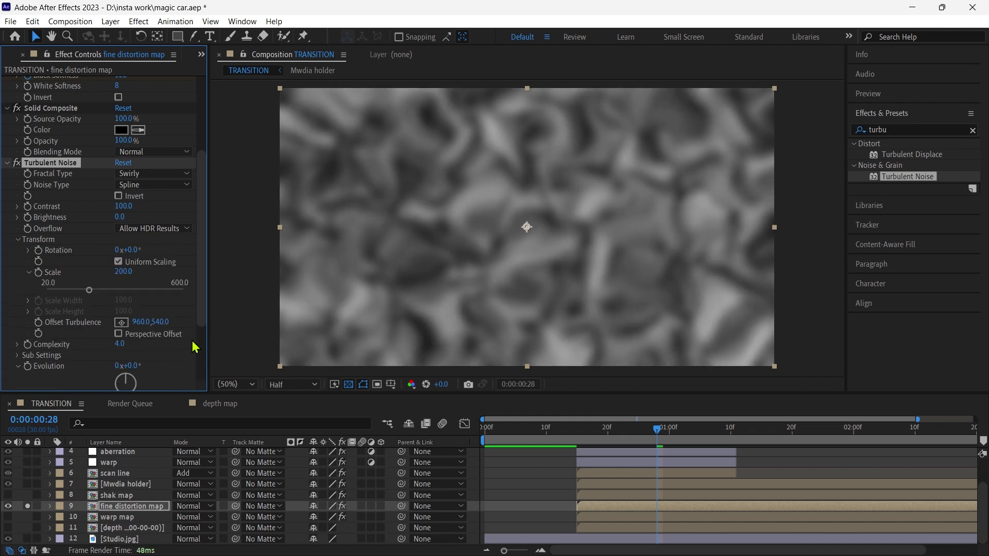
- Set the Turbulent Noise Blending Mode to Multiply
left_click(181, 229)
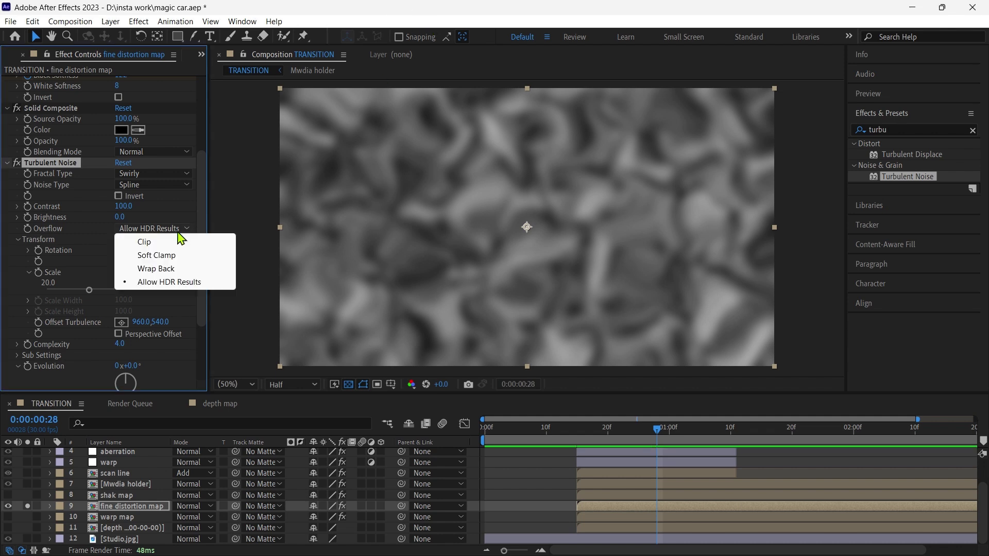
left_click(146, 354)
scroll(154, 330, "down", 4)
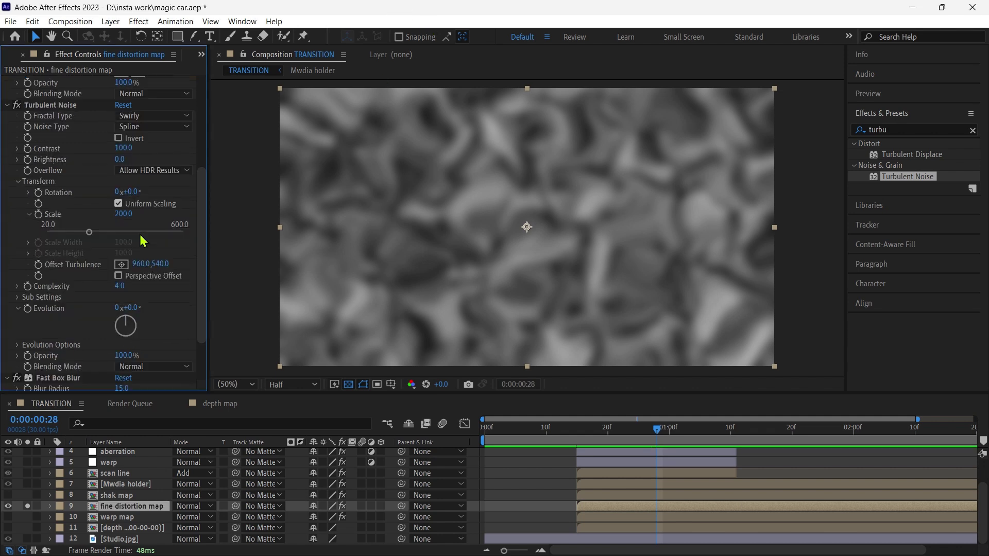
left_click(168, 333)
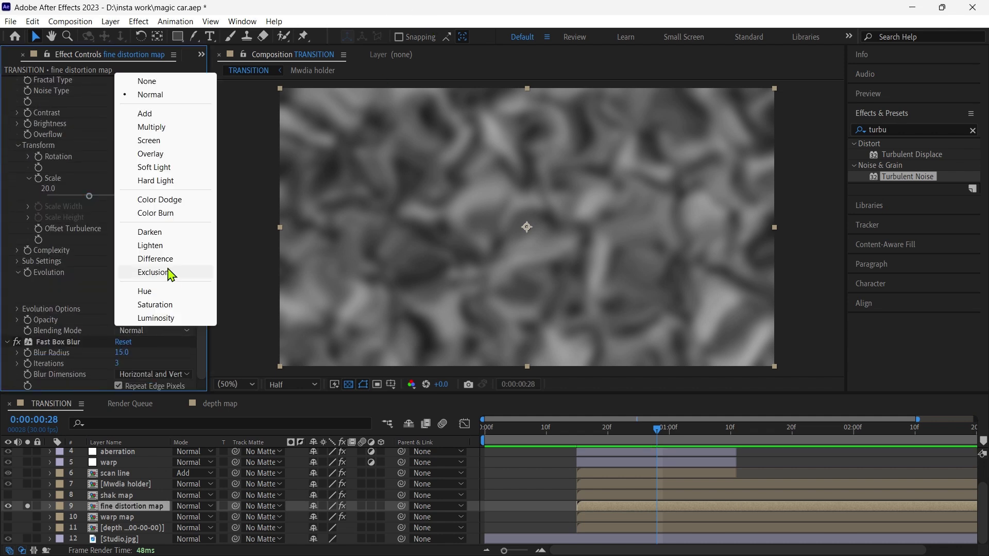
left_click(167, 128)
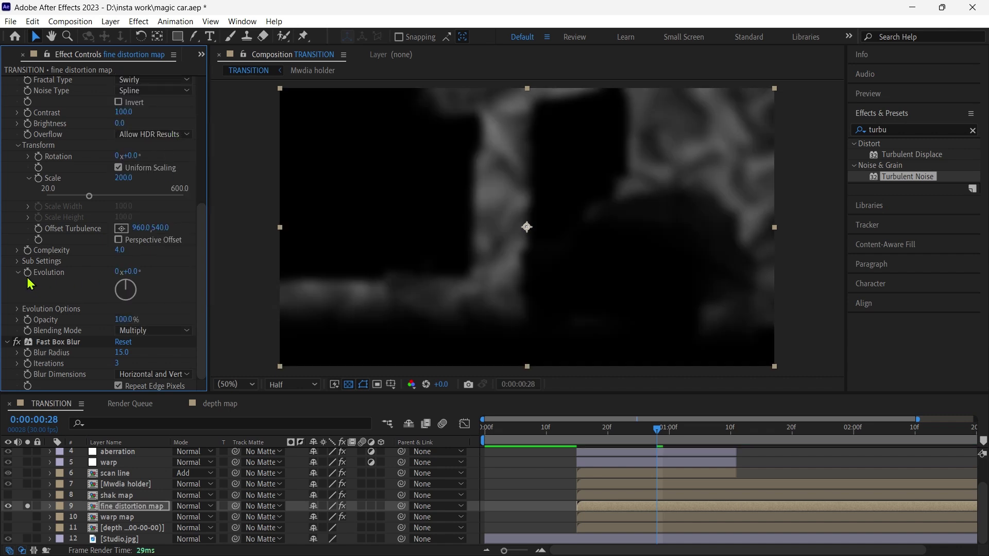
- Add a wiggle(16,350) expression to the Turbulent Noise Evolution property
left_click(28, 274, "alt")
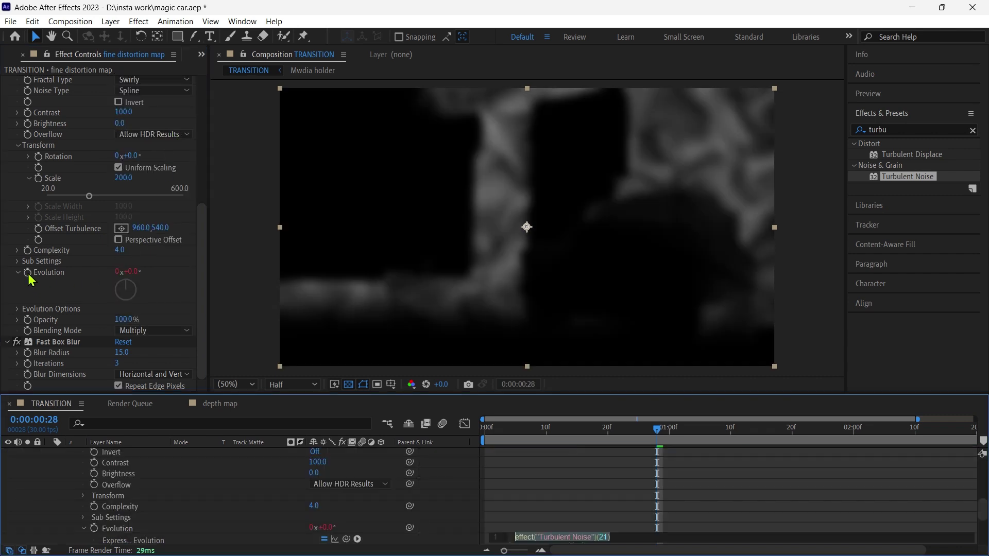
type("eigg")
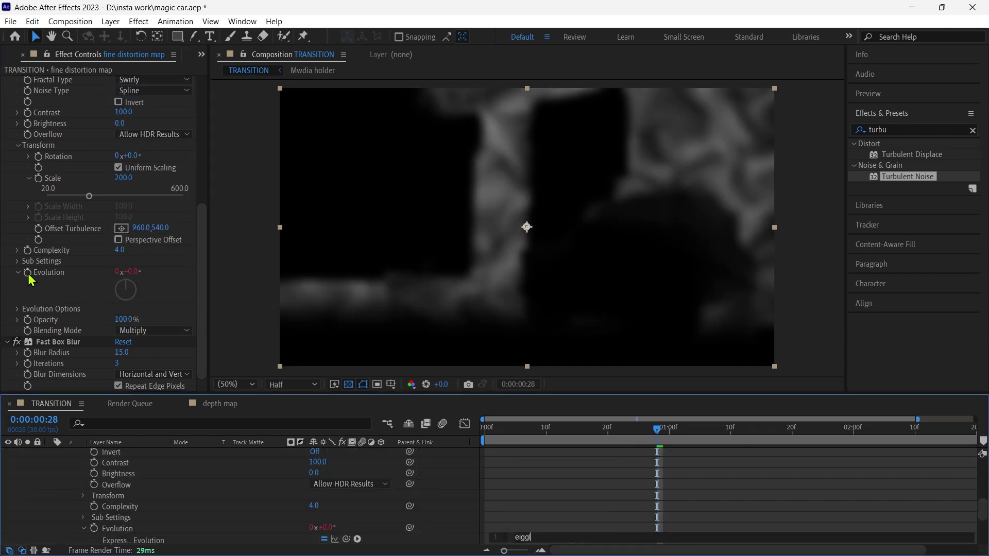
type("le")
key("BackSpace")
key("BackSpace")
key("BackSpace")
key("BackSpace")
key("BackSpace")
key("BackSpace")
type("wi")
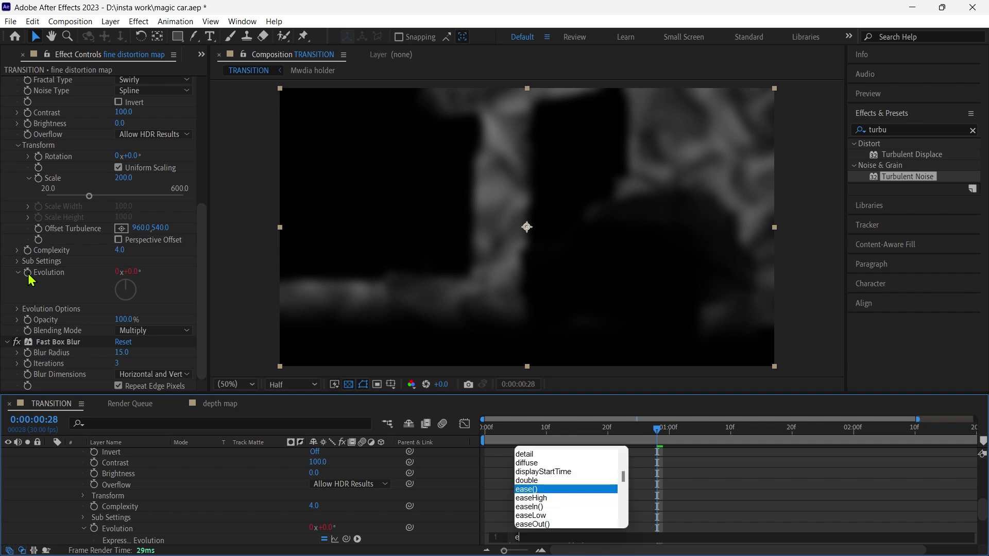
type("ggl")
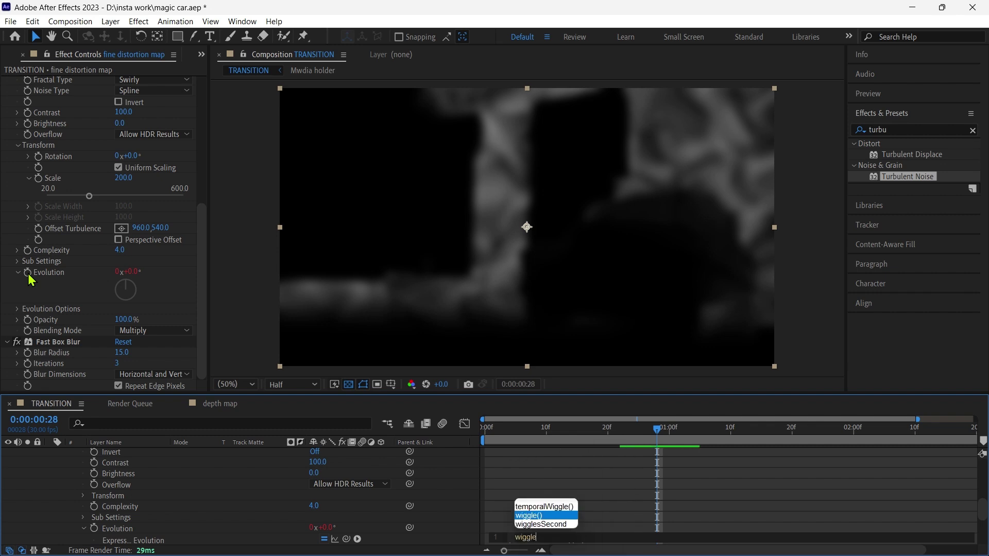
type("e")
key("Return")
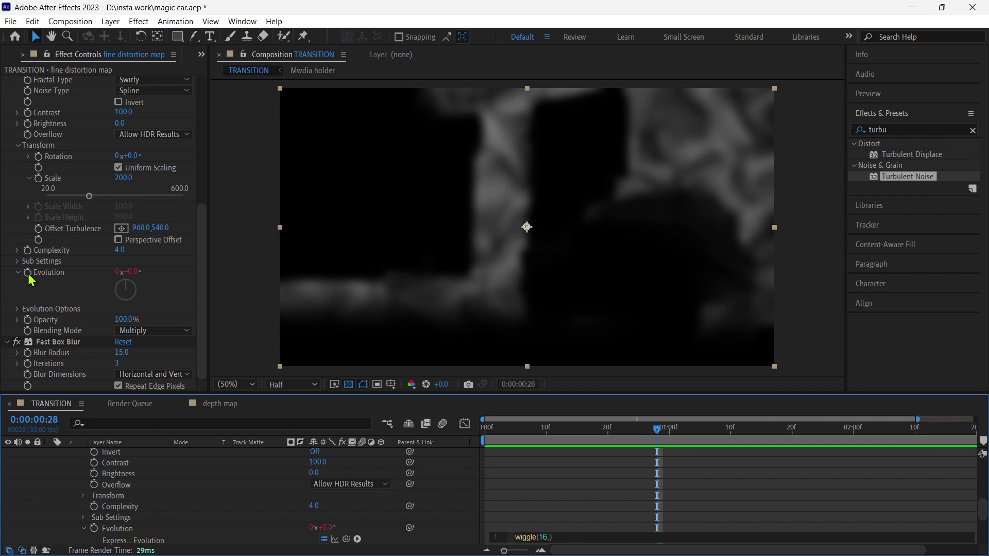
left_click(31, 280)
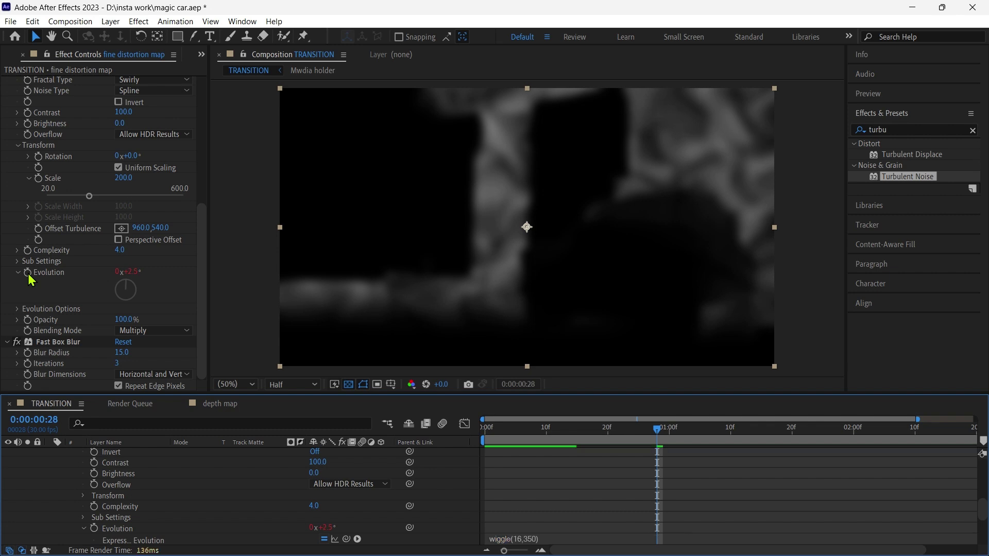
scroll(69, 252, "up", 5)
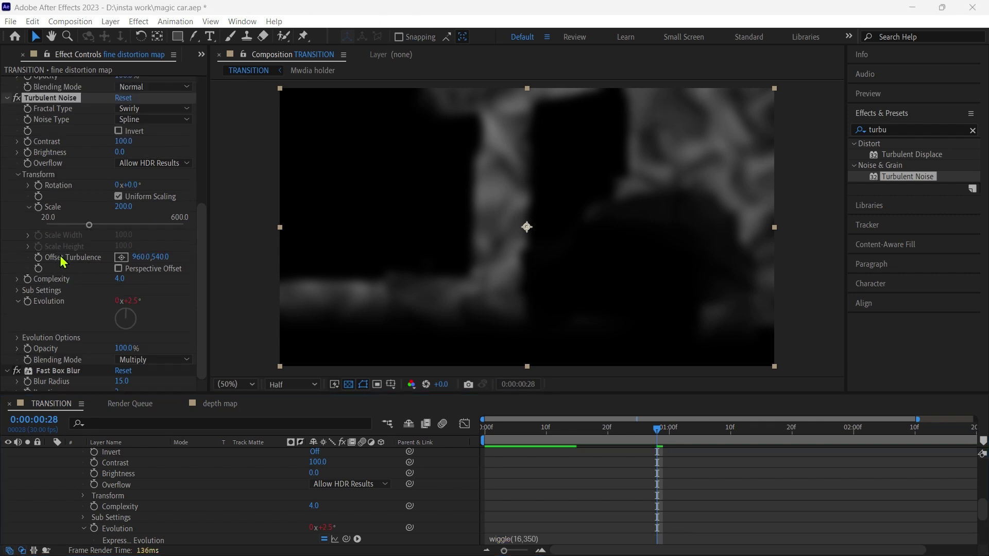
- Duplicate Turbulent Noise below Fast Box Blur with Soft Light blending, Contrast 15, Complexity 14
left_click(62, 189)
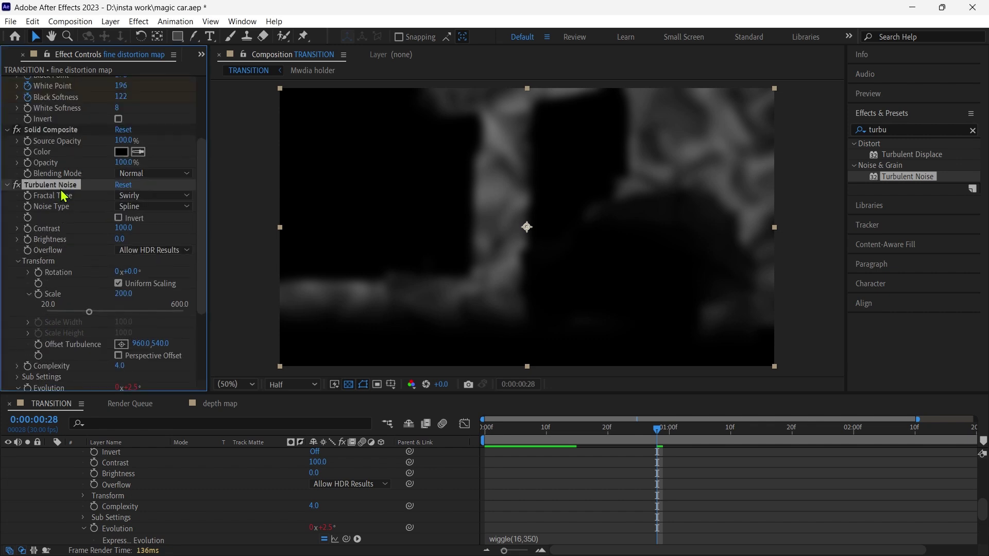
key("ctrl+d")
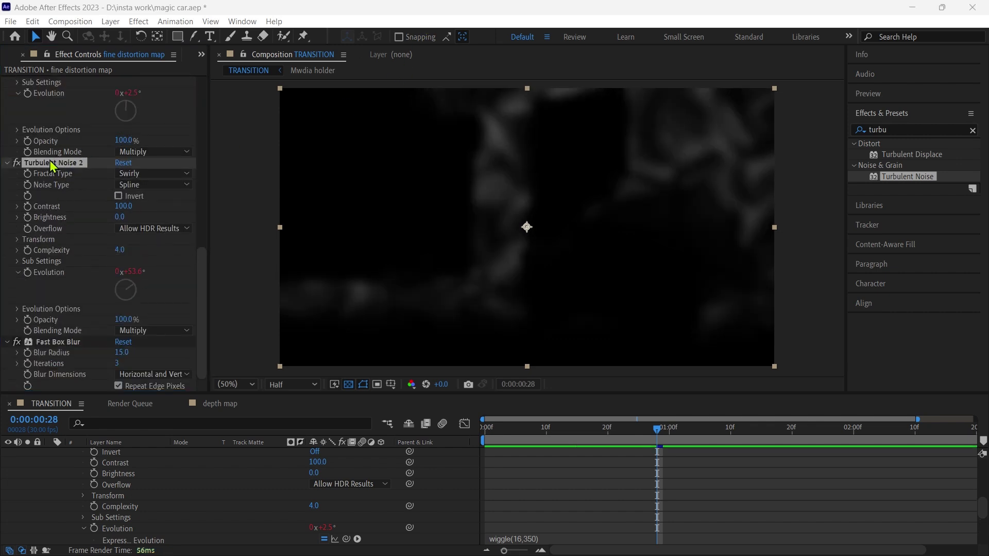
left_click_drag(52, 166, 61, 367)
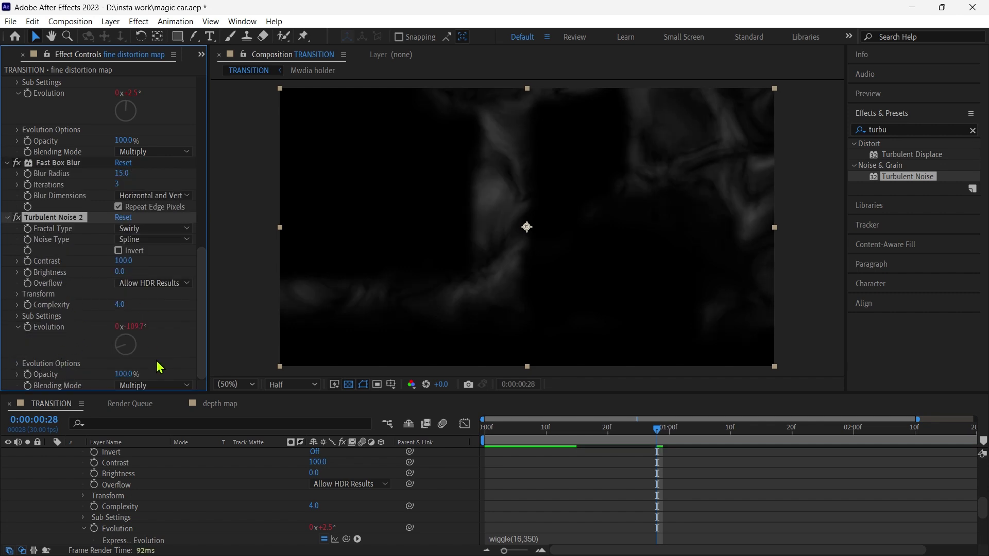
left_click(151, 386)
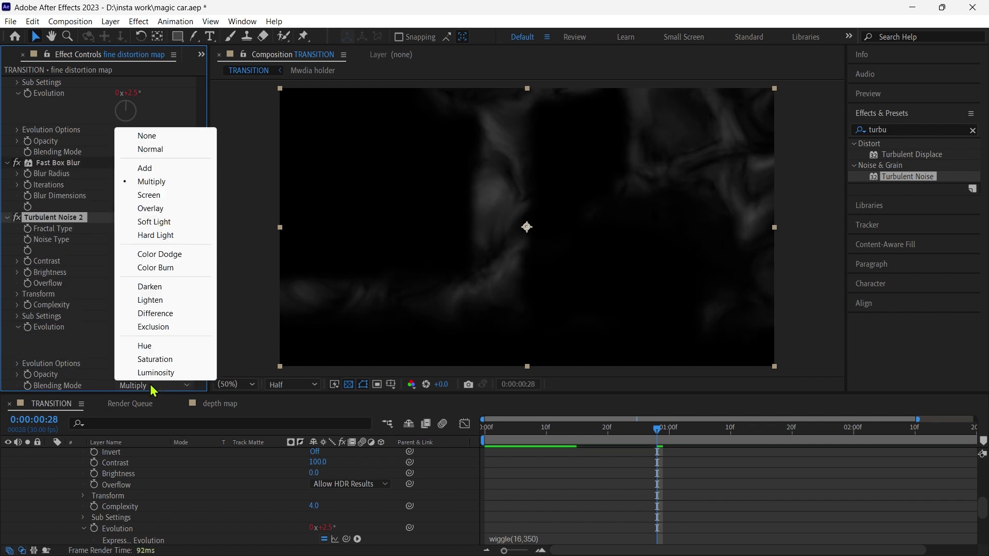
left_click(170, 224)
left_click(121, 262)
key("Return")
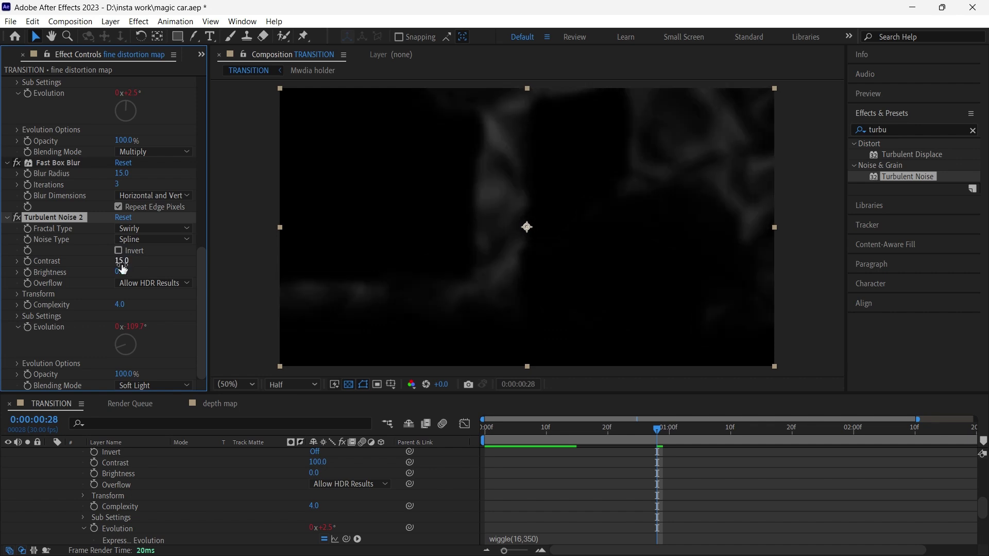
left_click(119, 304)
key("Return")
- Hide the fine distortion map layer and select the fine distortion layer
scroll(61, 505, "up", 6)
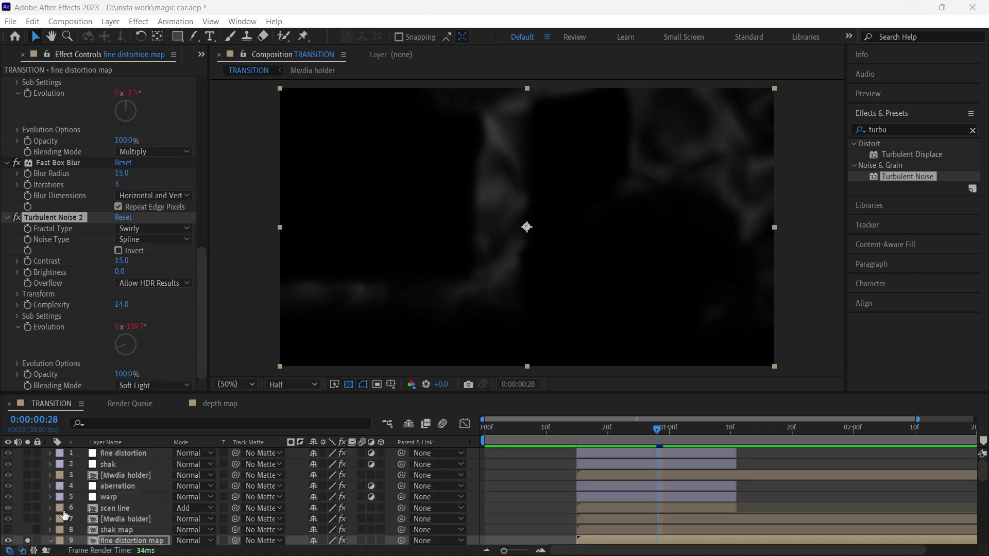
left_click(50, 508)
left_click(8, 517)
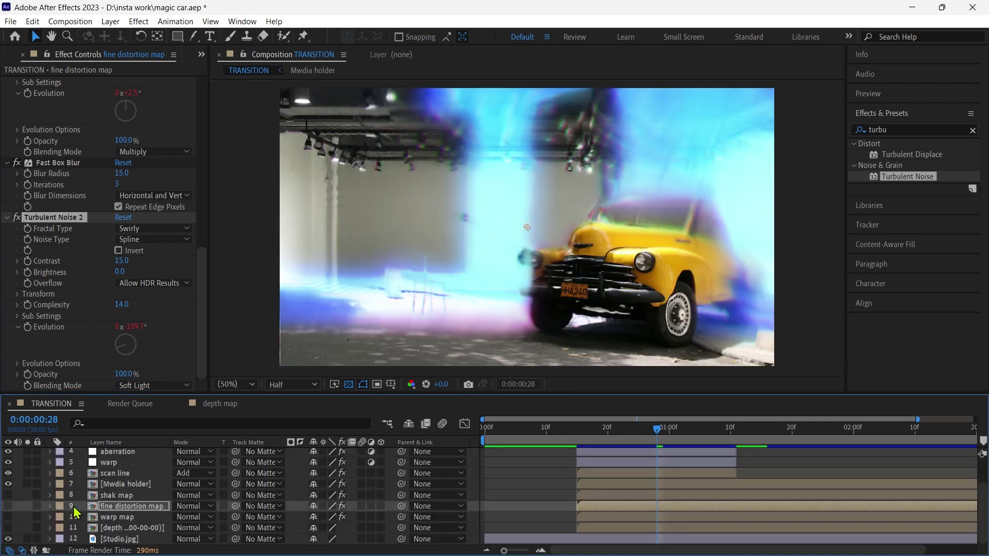
scroll(91, 496, "up", 2)
left_click(121, 442)
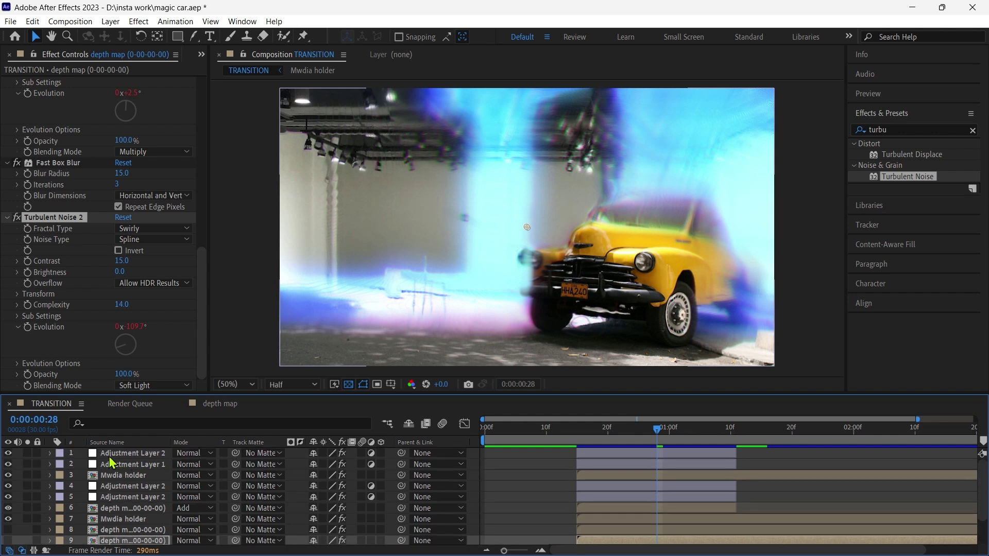
left_click(119, 442)
left_click(119, 454)
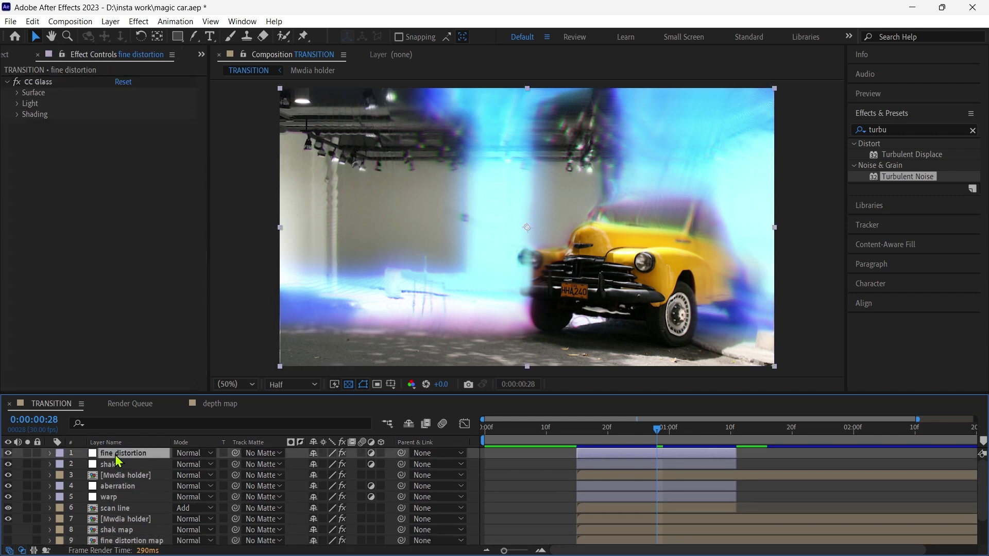
- Set CC Glass Bump Map to fine distortion map, with Softness 1.0 and Height 35
left_click(19, 93)
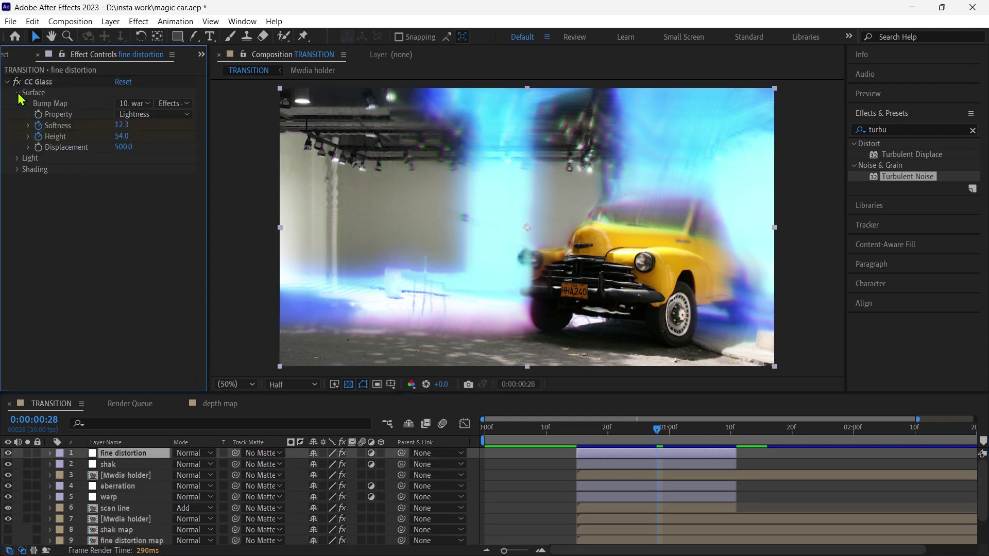
left_click(42, 132)
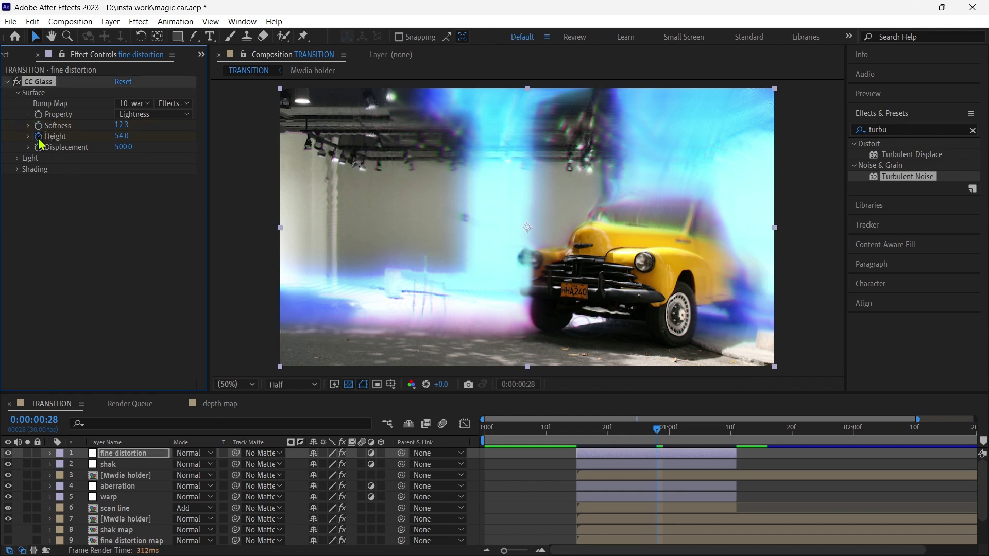
left_click(134, 104)
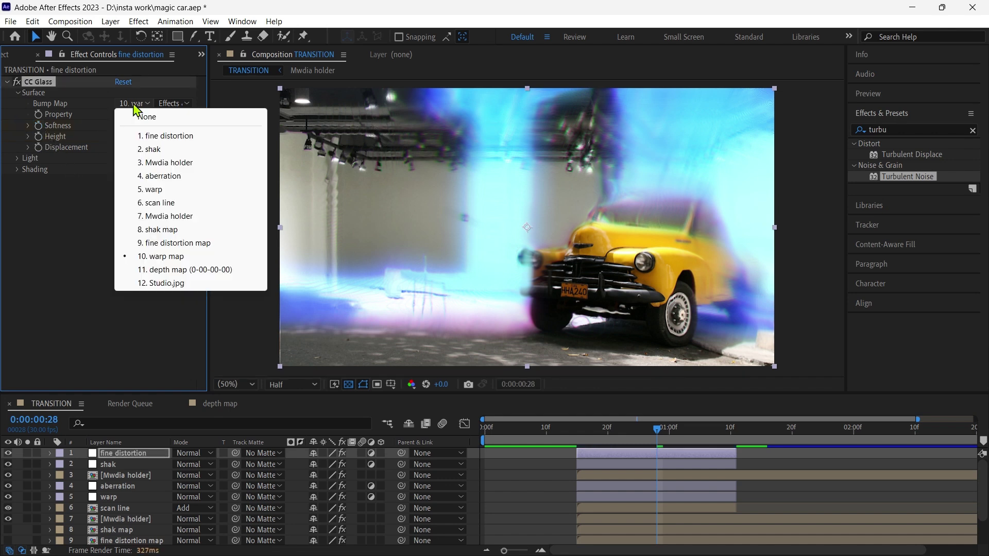
left_click(179, 243)
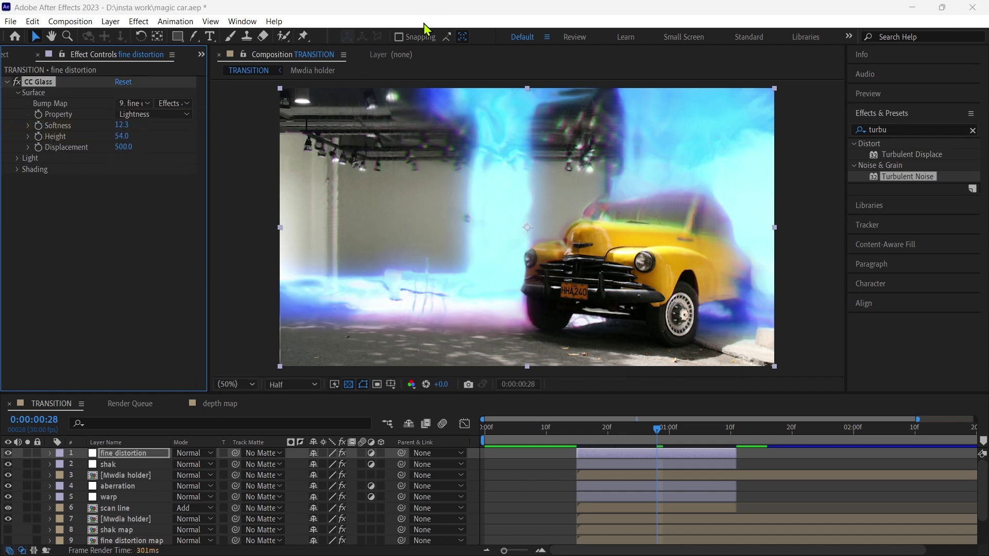
key("space")
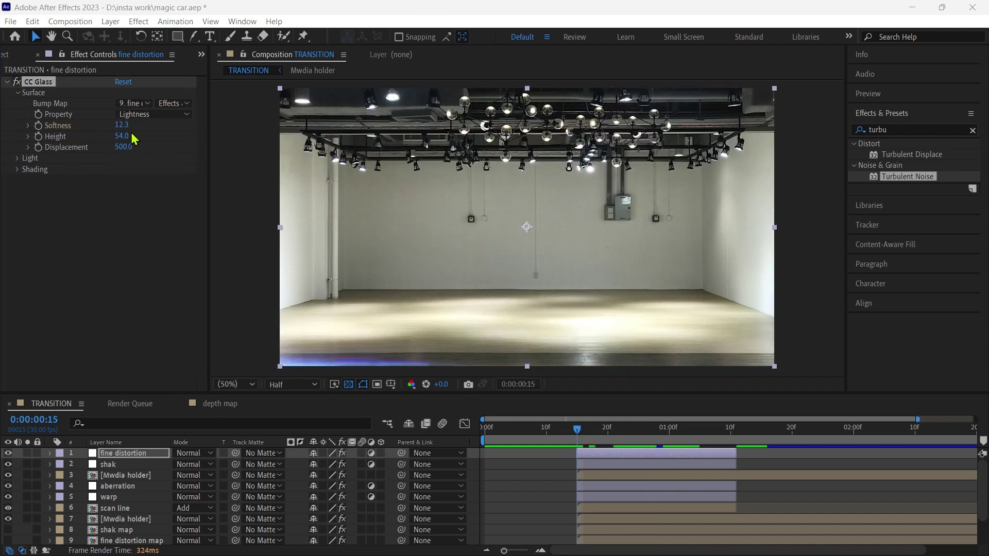
left_click(122, 125)
type("1")
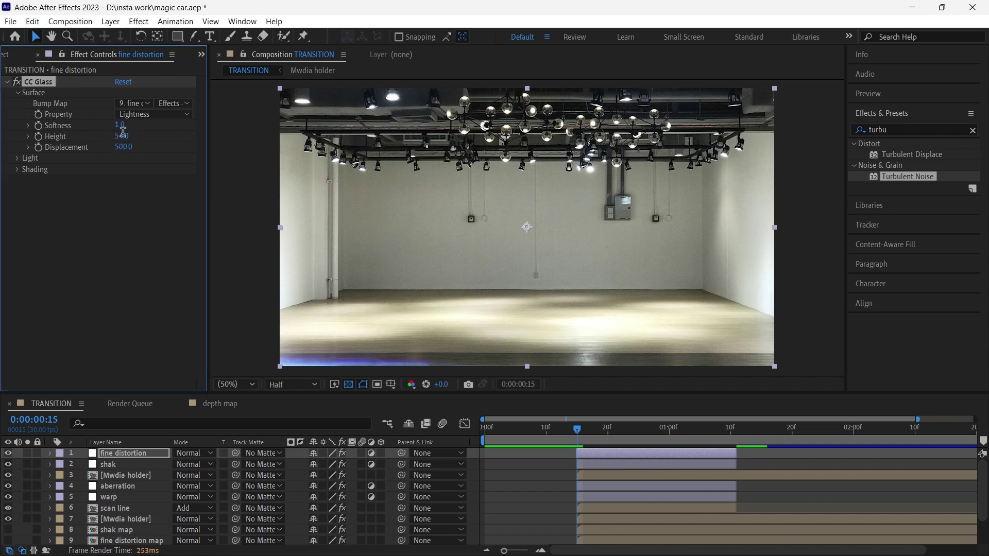
key("Tab")
type("35")
key("Return")
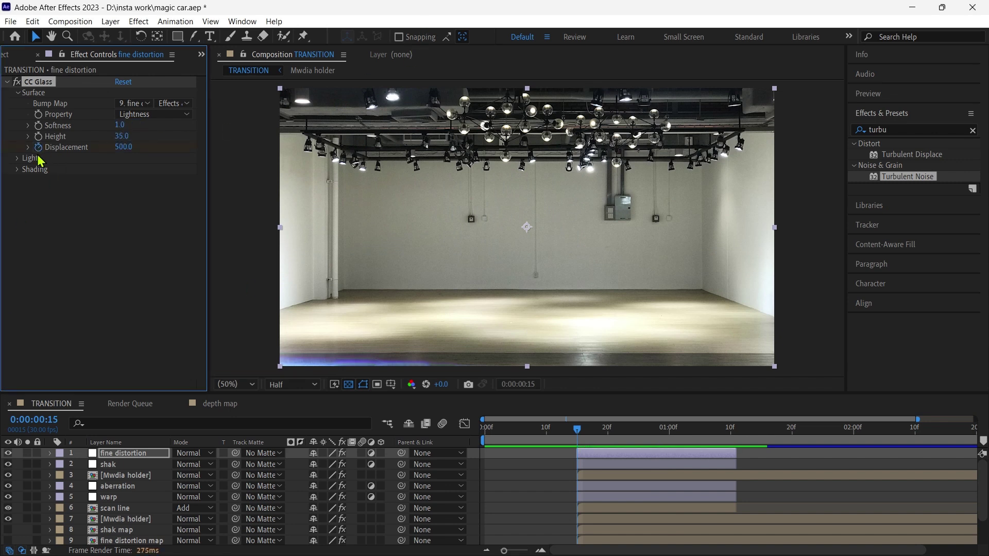
- Expand the fine distortion layer's CC Glass properties in the timeline
left_click(50, 453)
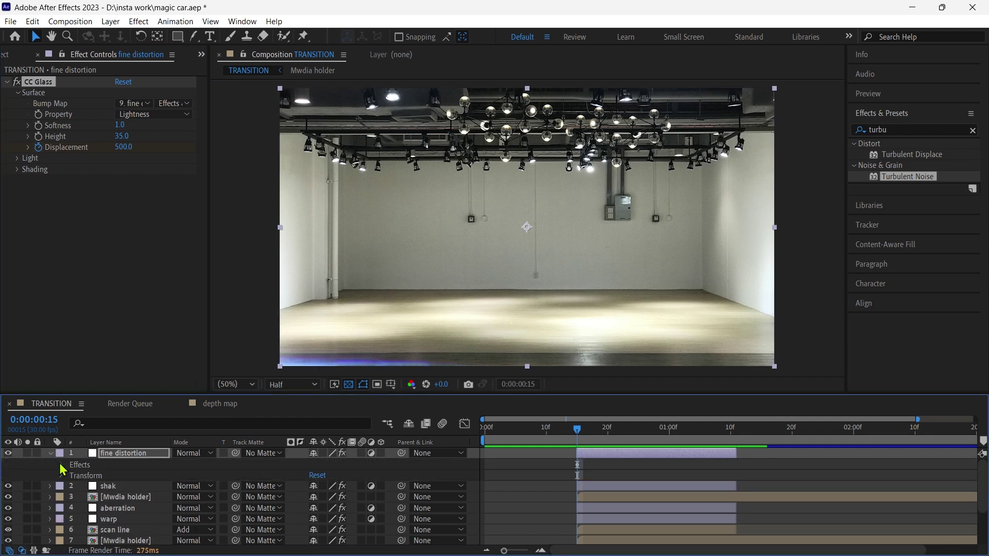
left_click(61, 465)
left_click(72, 476)
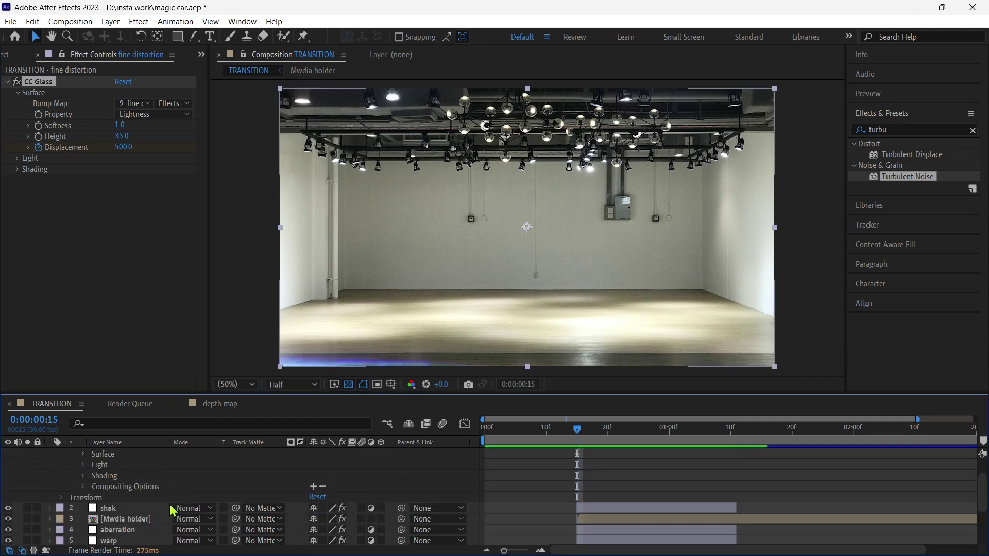
scroll(157, 502, "up", 1)
- Add a CC Glass Displacement keyframe of 0 at 0:00:01:11
left_click(84, 488)
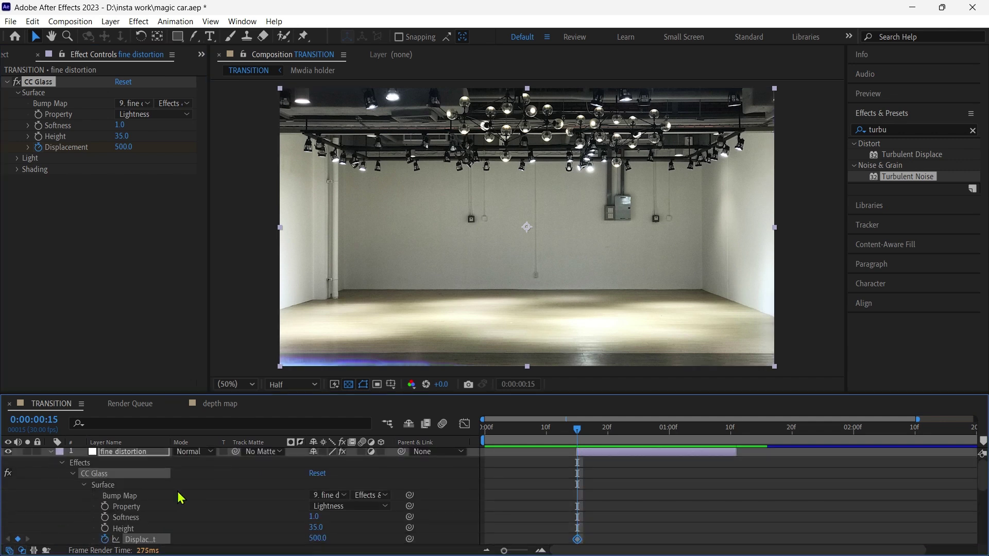
left_click(582, 456)
key("space")
key("space")
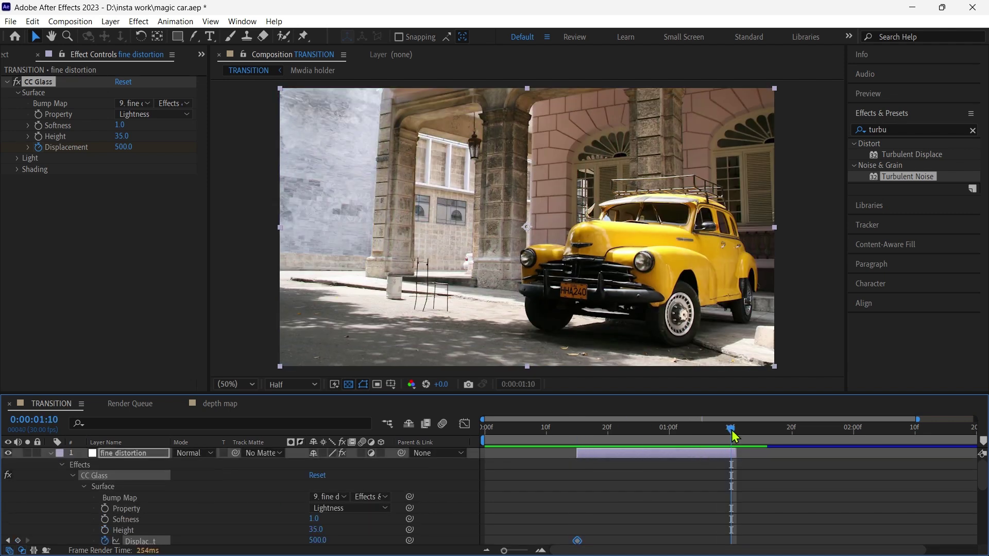
left_click_drag(733, 436, 737, 435)
scroll(226, 496, "down", 1)
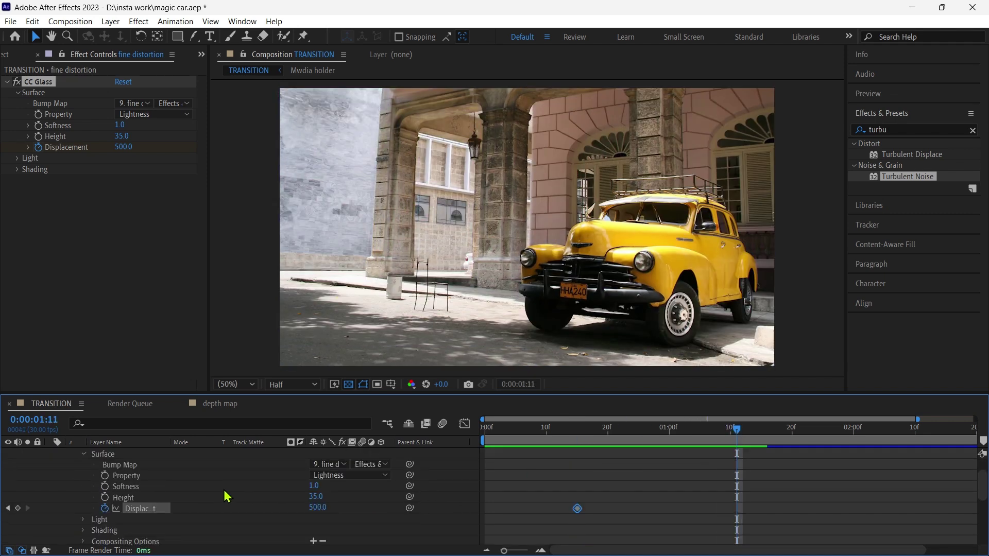
key("Return")
- In the Graph Editor, Easy Ease both Displacement keyframes and stretch the first keyframe's ease-out strongly
left_click(465, 423)
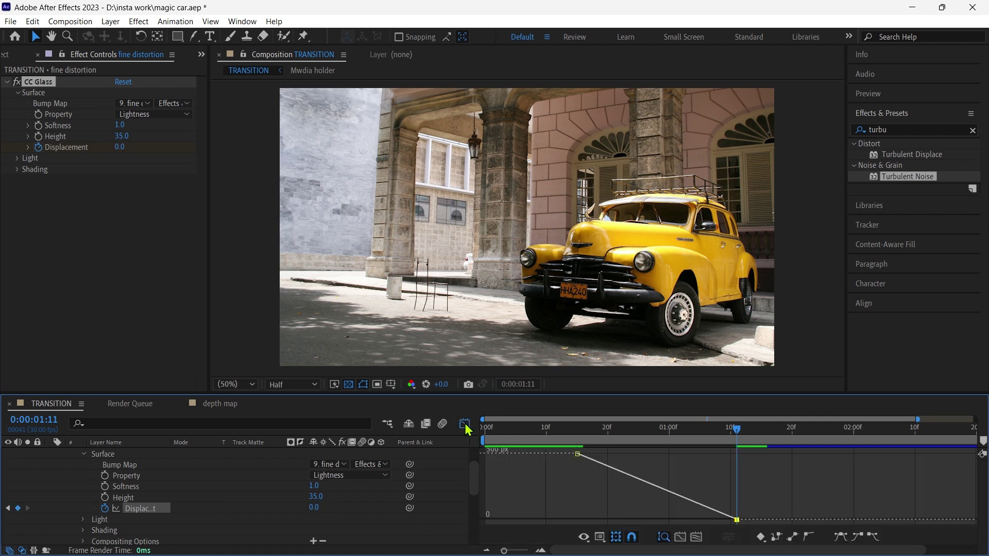
left_click_drag(562, 524, 756, 526)
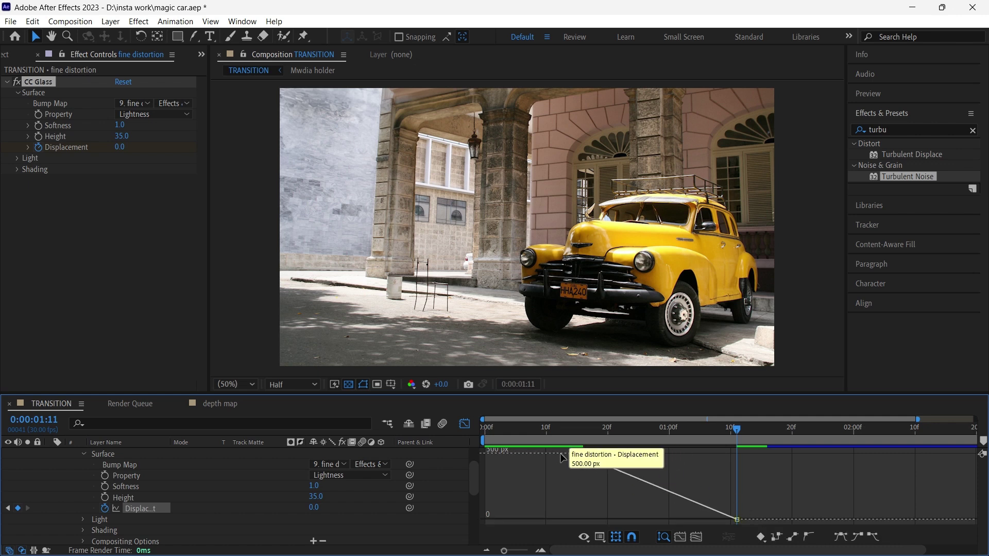
left_click_drag(805, 507, 788, 475)
left_click(577, 453)
left_click(841, 537)
left_click_drag(631, 453, 729, 456)
- Return the playhead to 0:00:00:00, collapse the fine distortion layer, and zoom out to the full comp duration
left_click(465, 423)
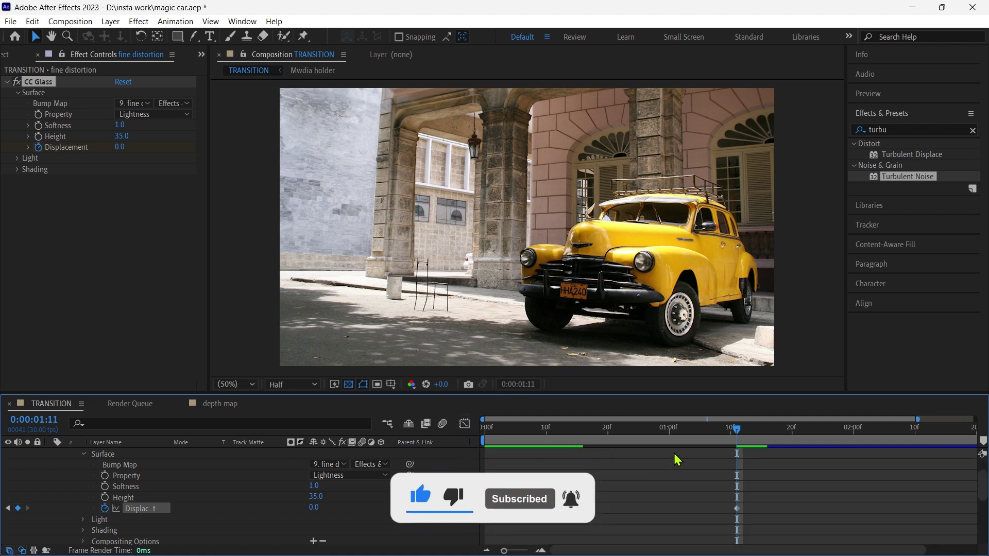
left_click_drag(737, 435, 442, 459)
scroll(57, 474, "up", 2)
left_click(51, 454)
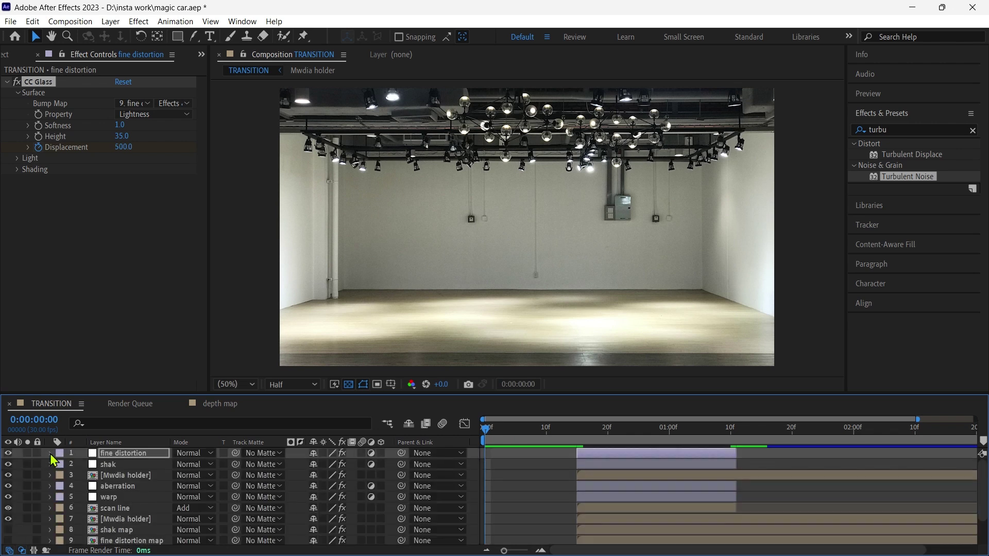
scroll(549, 421, "down", 2)
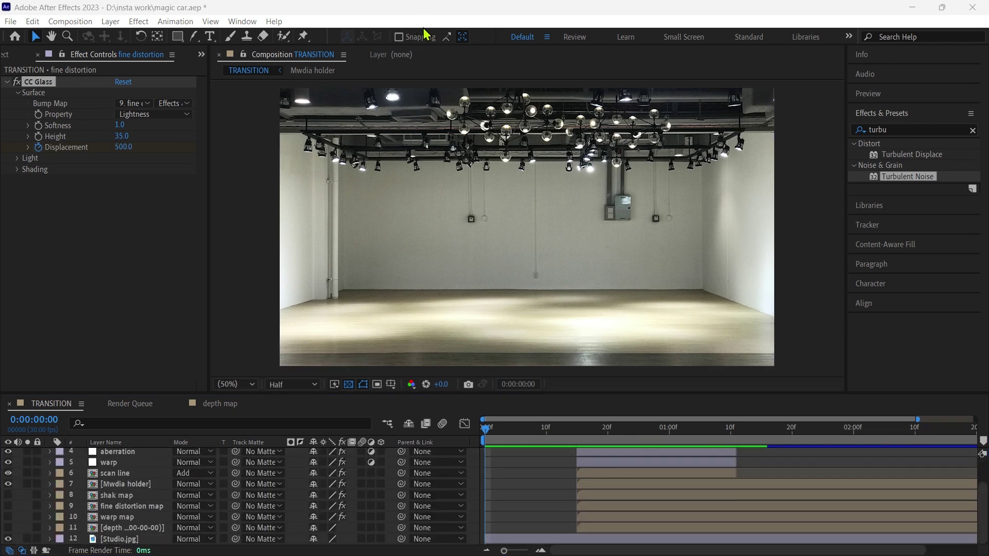
key("minus")
left_click(551, 438)
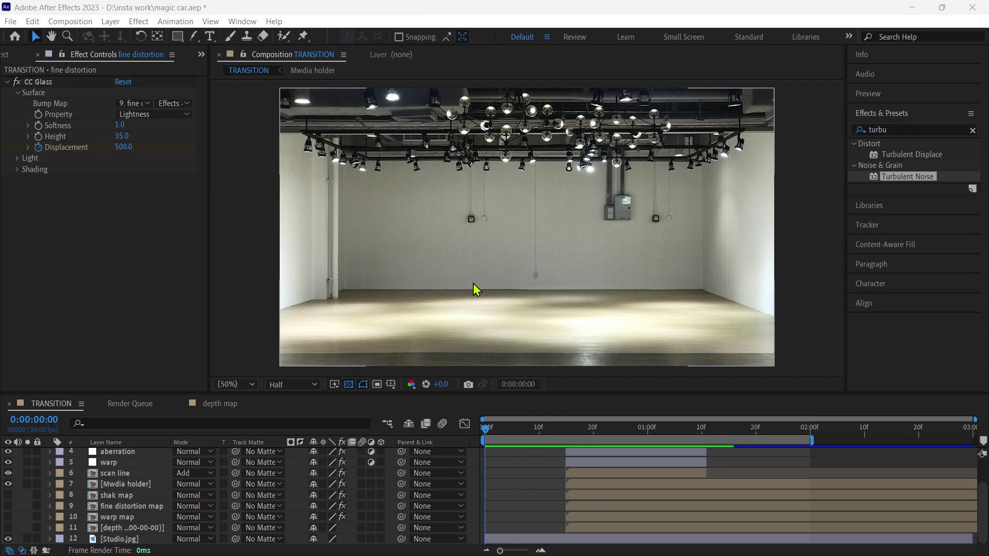